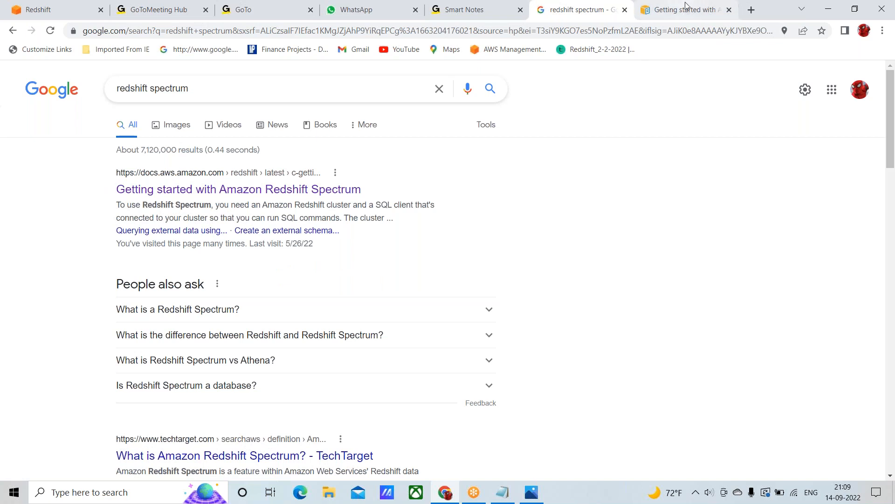
Open the Redshift Spectrum getting-started guide and go to Step 3 on creating an external schema and an external table
click(685, 9)
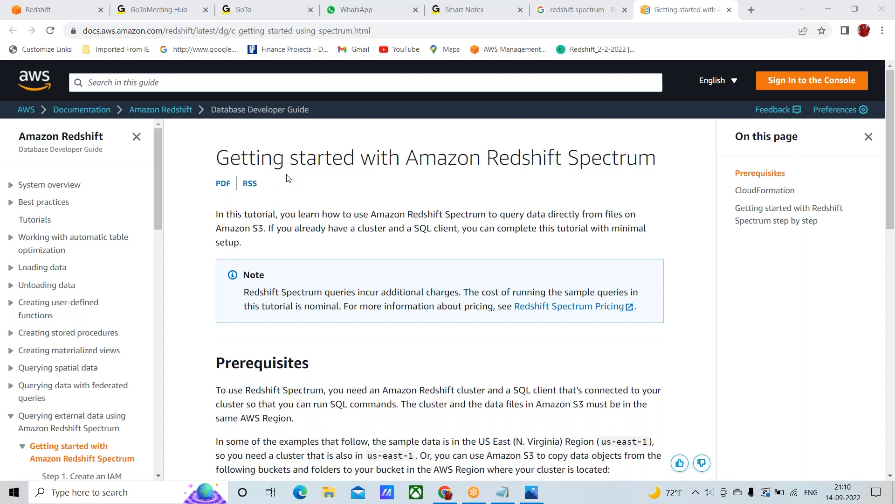
scroll(372, 226, down, 2)
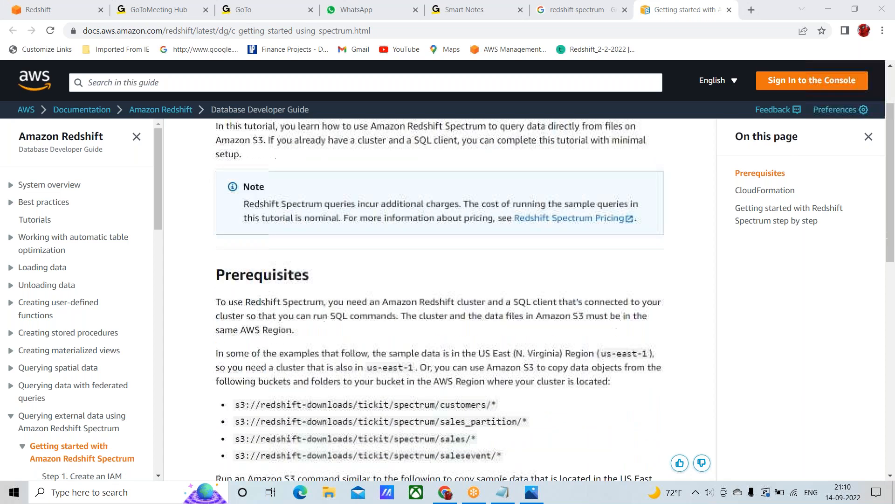
scroll(70, 252, down, 2)
scroll(70, 256, down, 2)
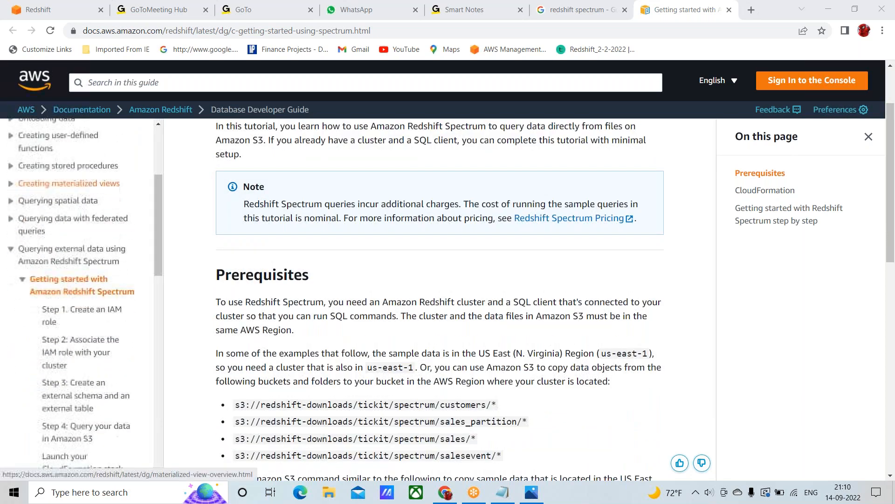
scroll(345, 315, down, 14)
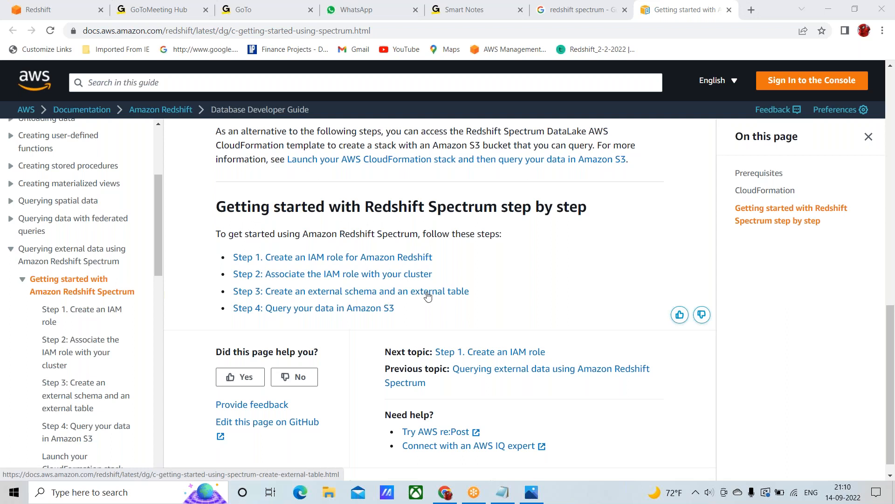
click(372, 295)
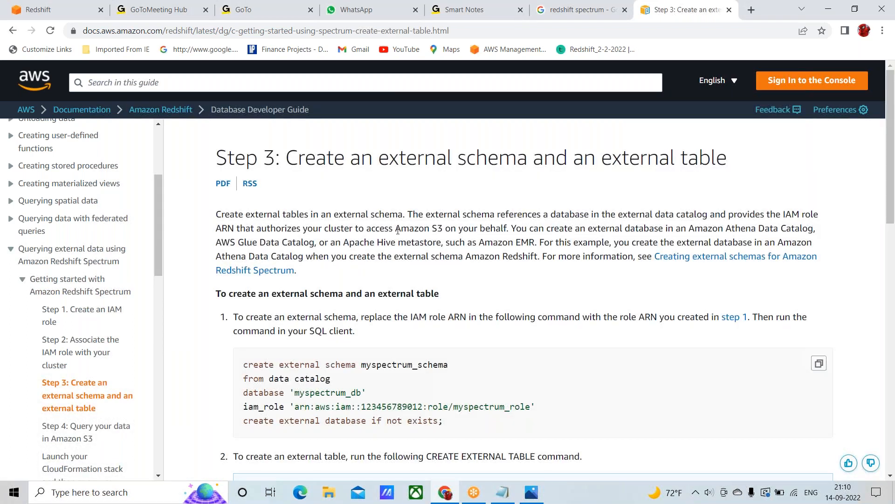
click(33, 21)
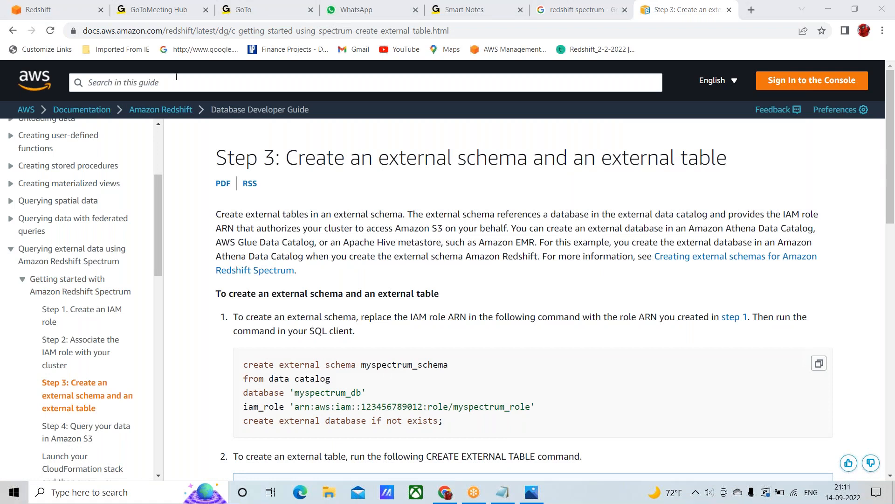
click(70, 8)
click(183, 72)
text(s3)
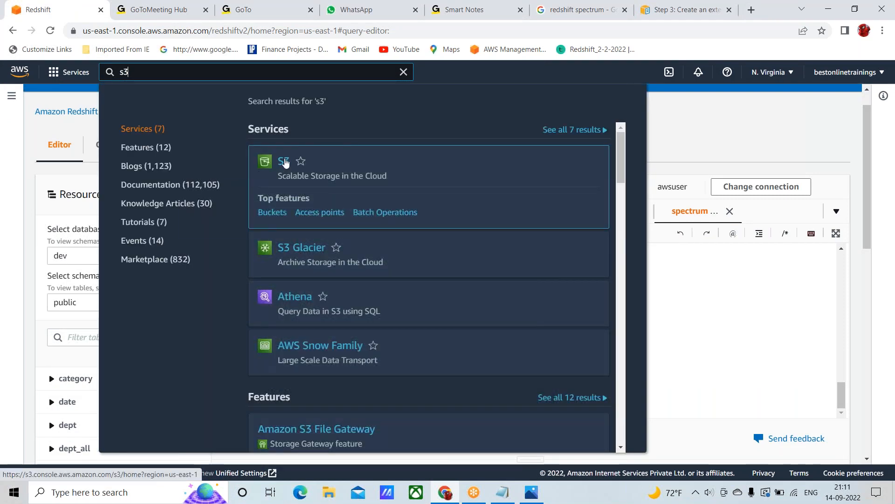
click(286, 162)
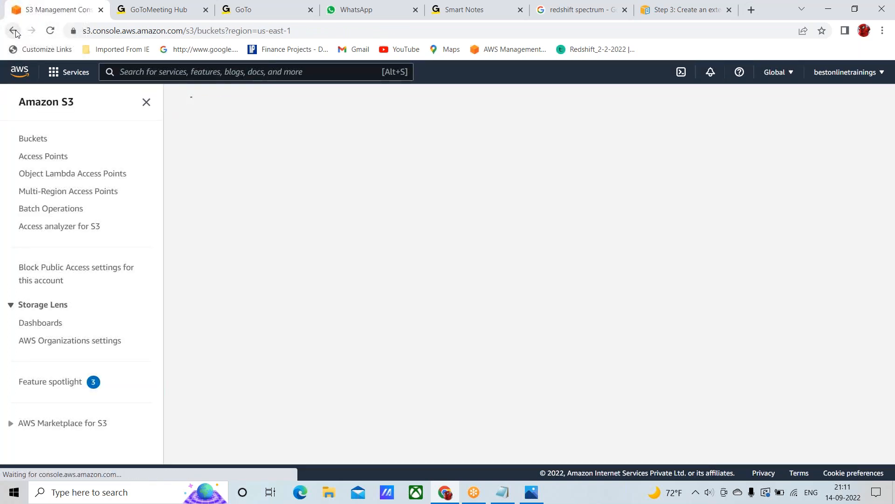
click(13, 32)
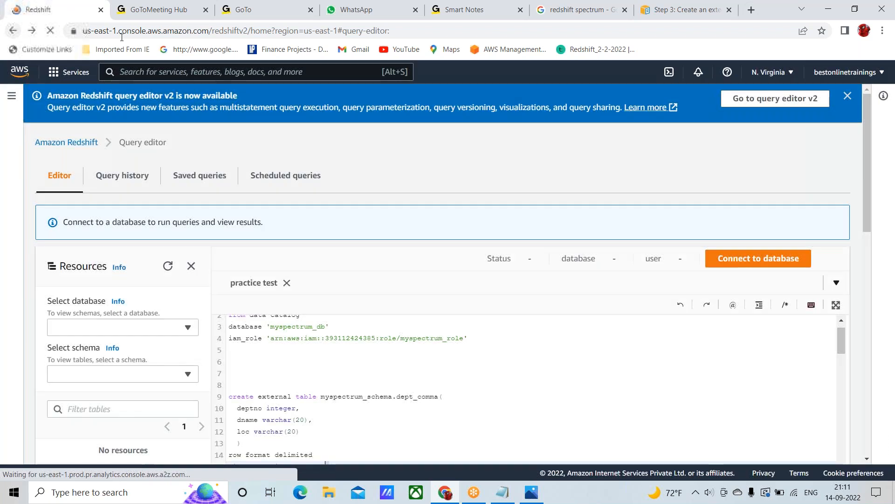
From the Redshift console, search AWS services for s3 and open the S3 service in a new browser tab
click(132, 71)
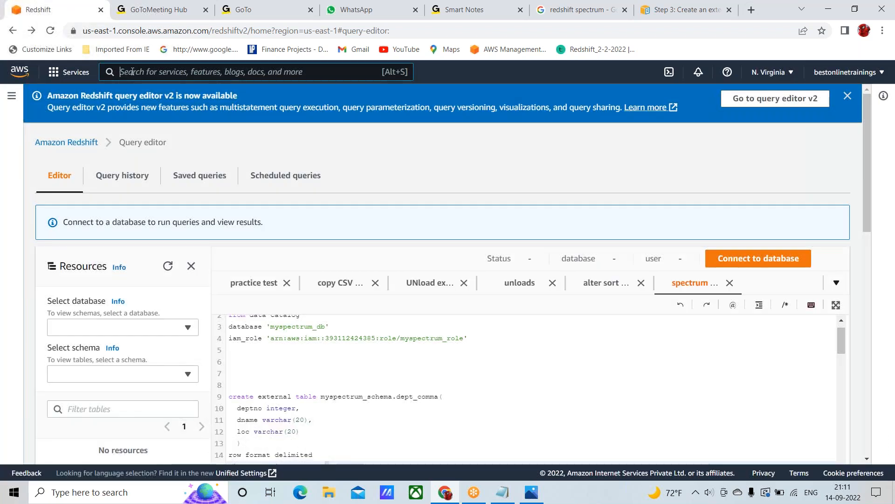
text(s3)
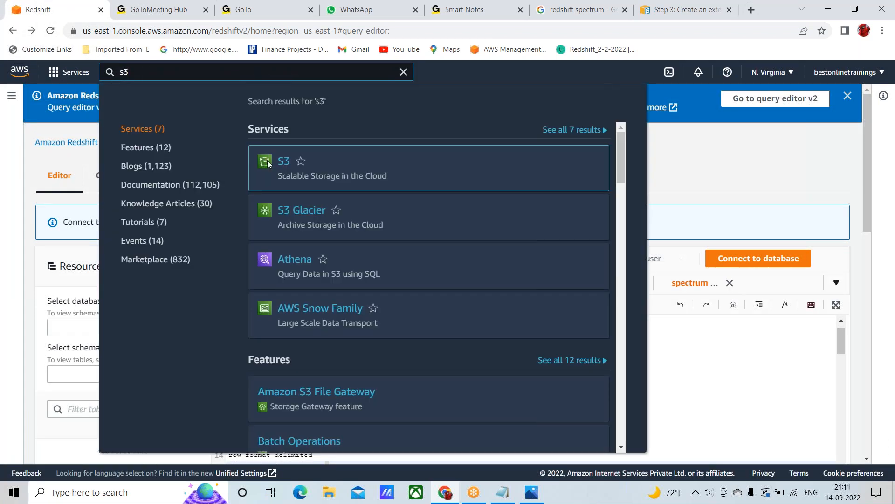
click(284, 162)
right_click(284, 161)
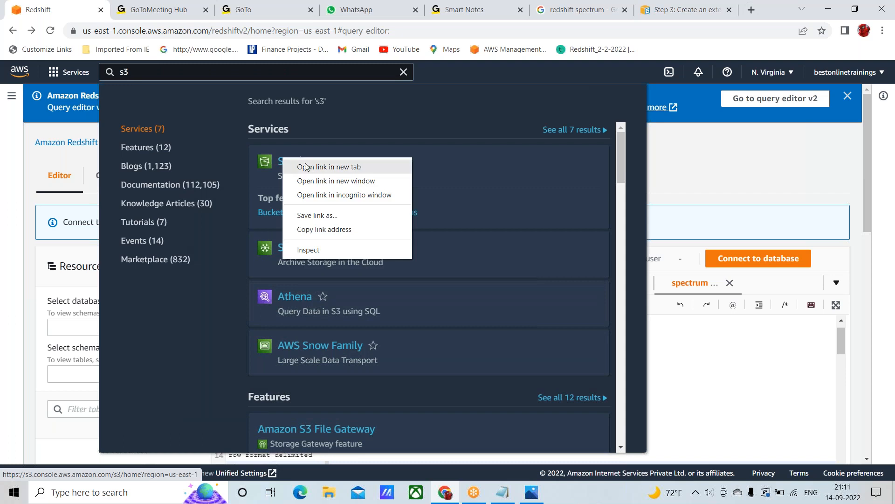
click(315, 168)
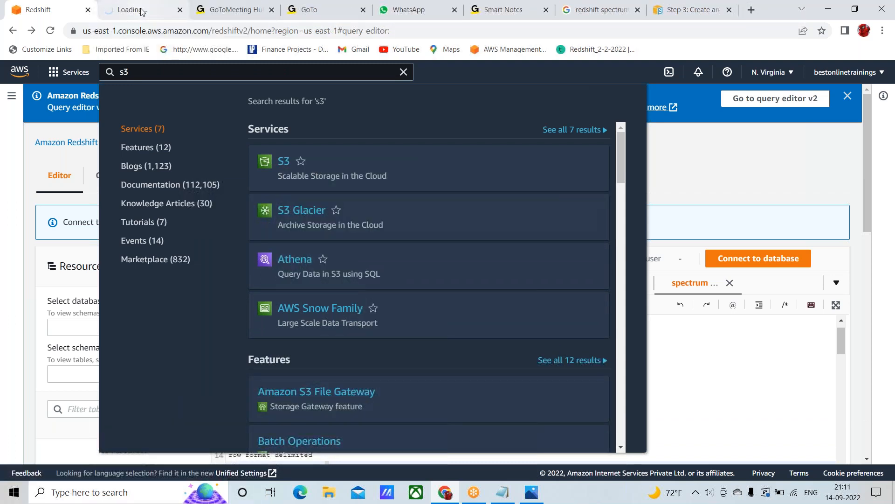
click(140, 10)
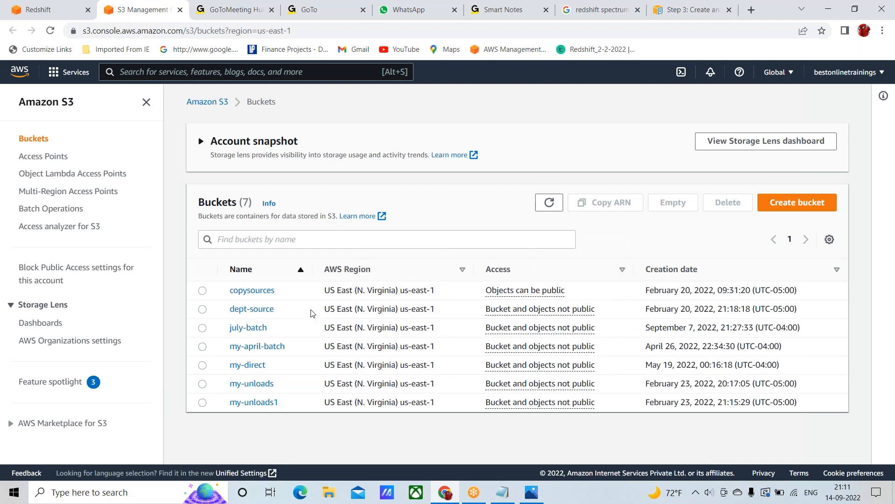
Open the july-batch bucket and view the contents of its dept.txt file
click(258, 329)
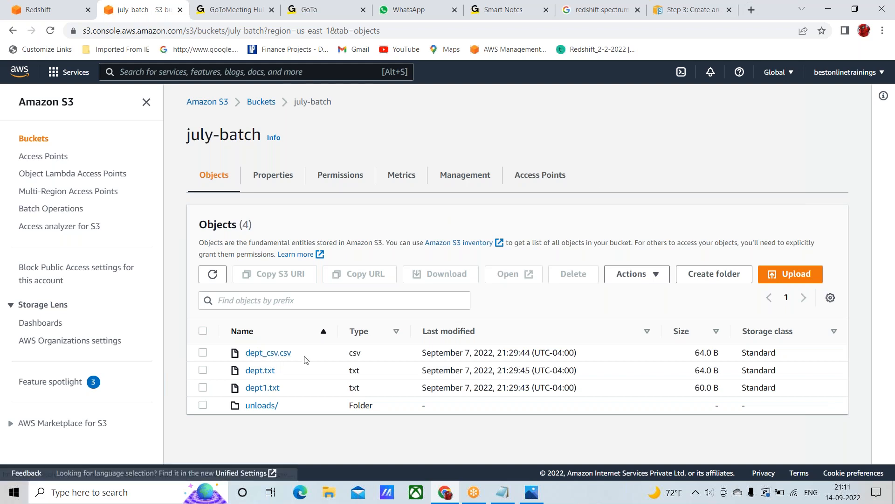
click(256, 371)
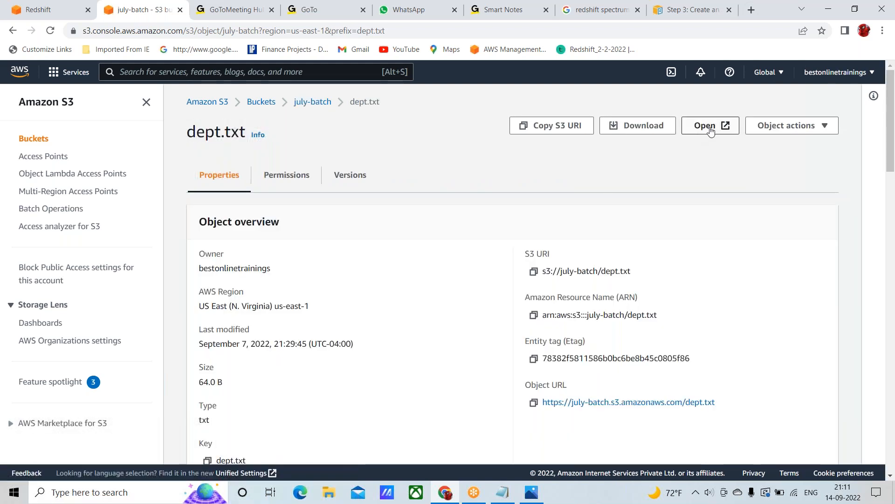
click(709, 132)
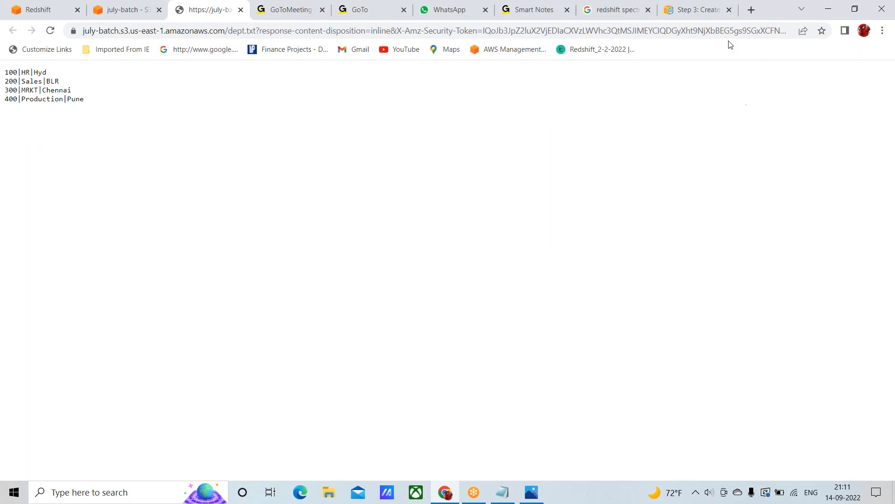
key(alt+Tab)
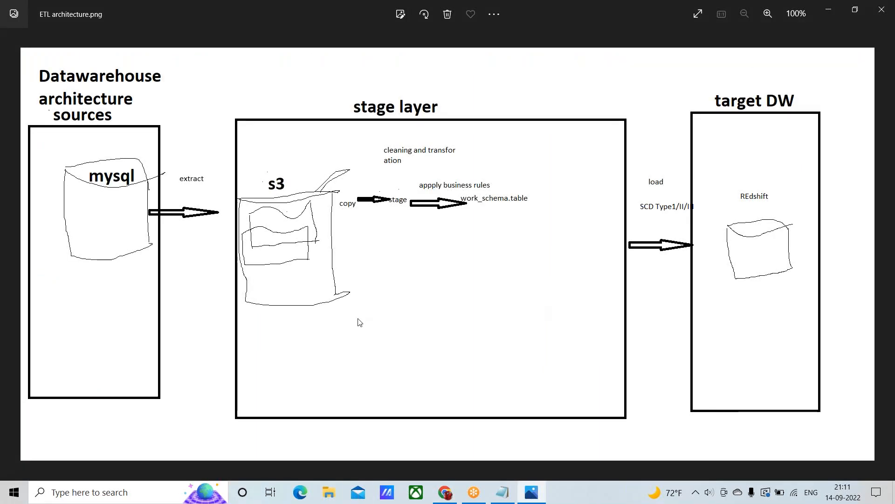
click(447, 498)
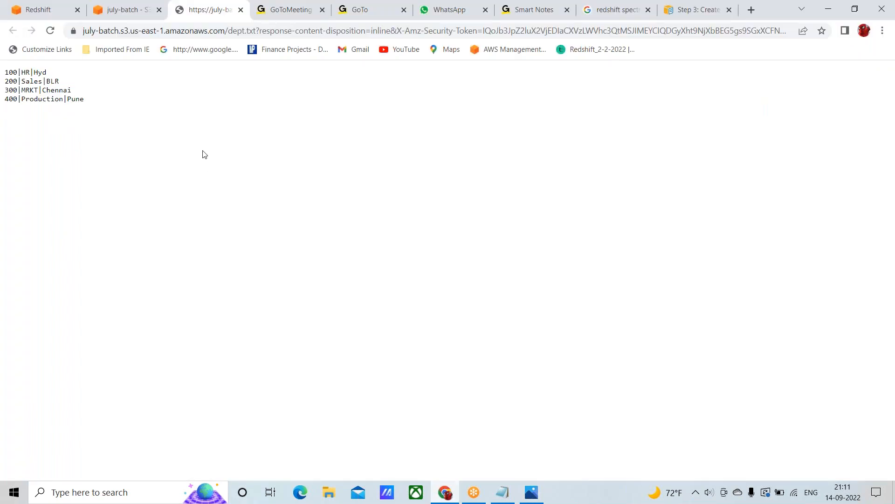
View the contents of dept1.txt in the july-batch bucket, then close the file and return to the bucket's object list
click(124, 9)
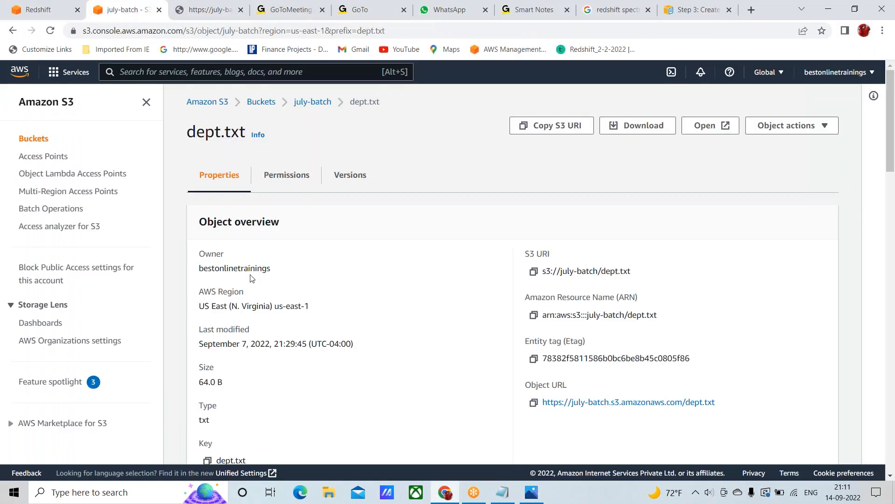
click(311, 102)
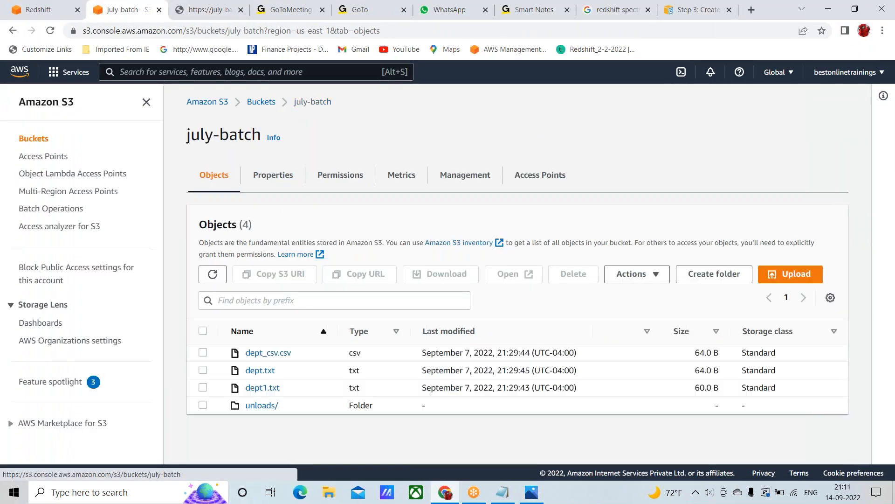
click(265, 389)
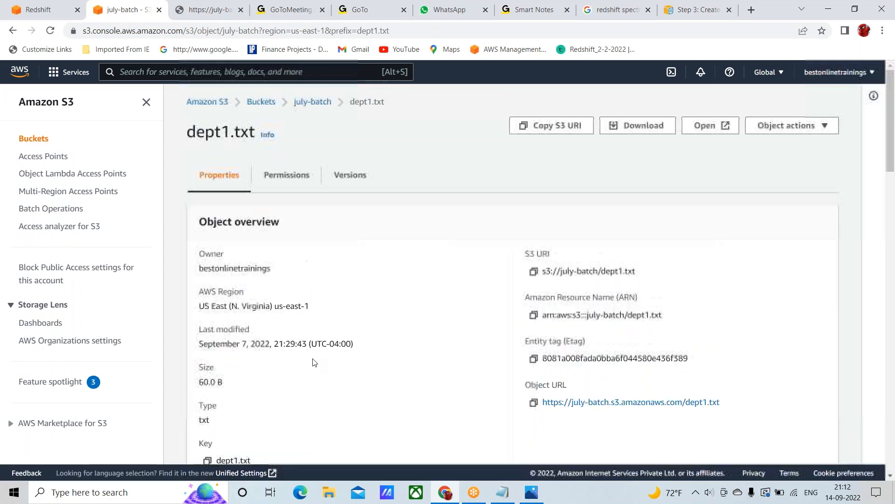
click(727, 127)
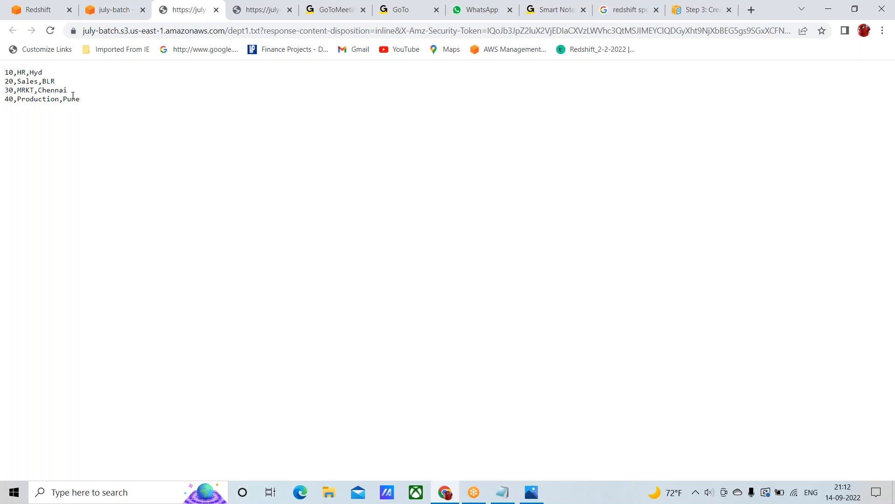
click(216, 9)
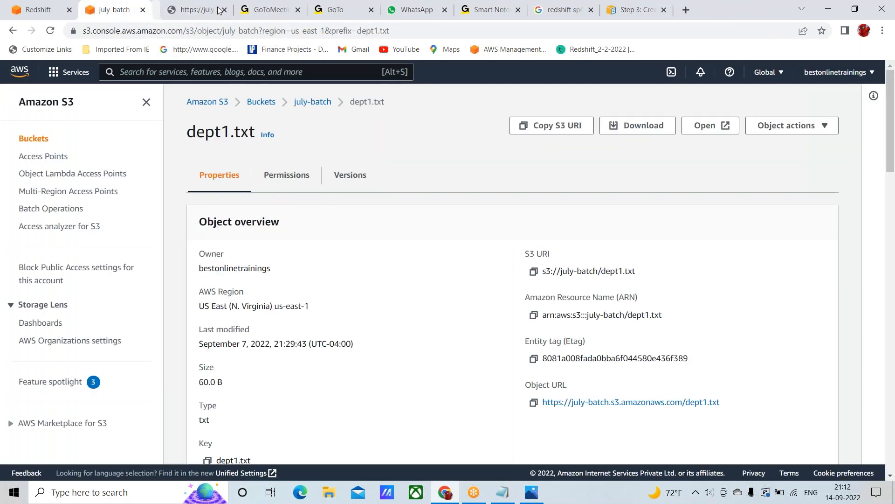
click(311, 104)
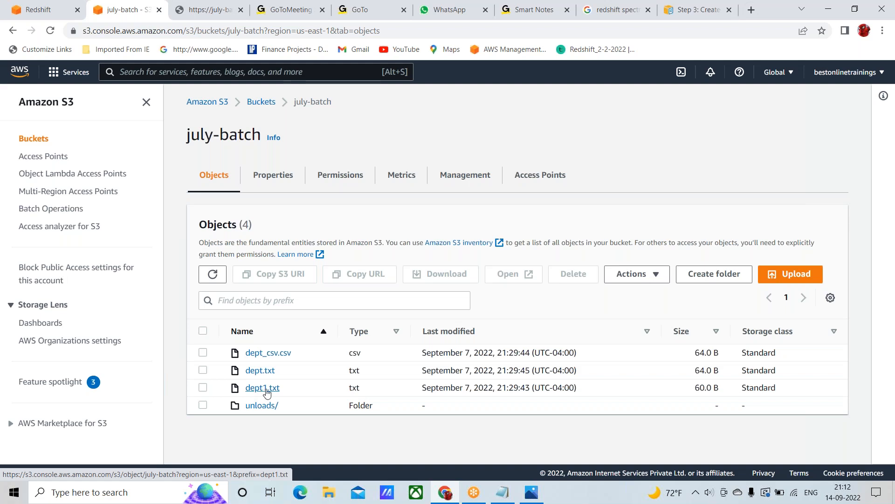
Return to the Step 3 documentation page and review the section on creating an external schema and an external table
click(703, 12)
scroll(439, 266, down, 2)
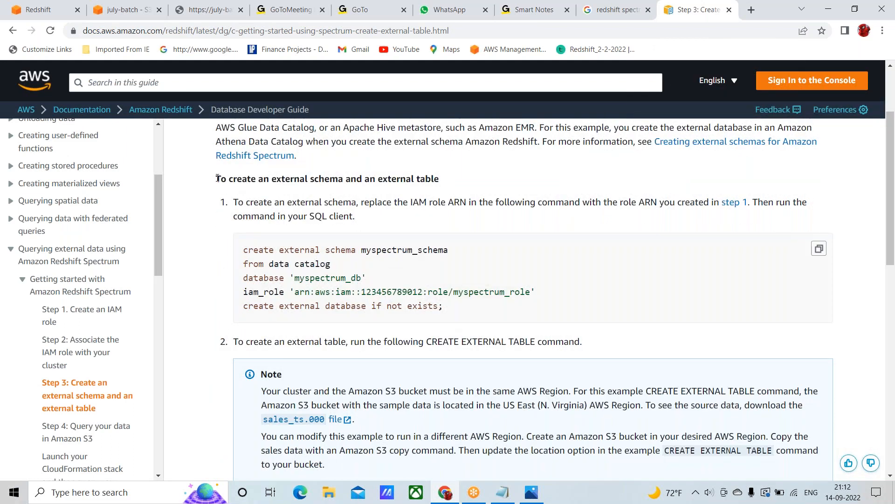
drag(368, 164, 452, 183)
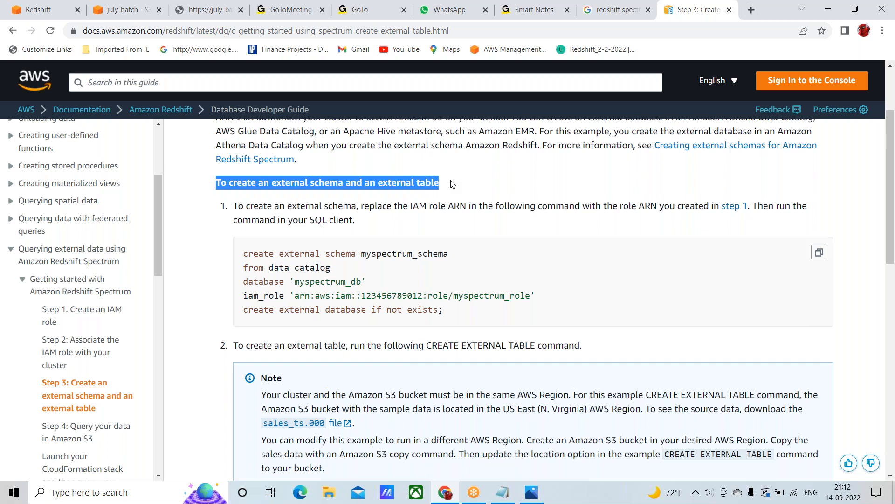
scroll(454, 184, up, 2)
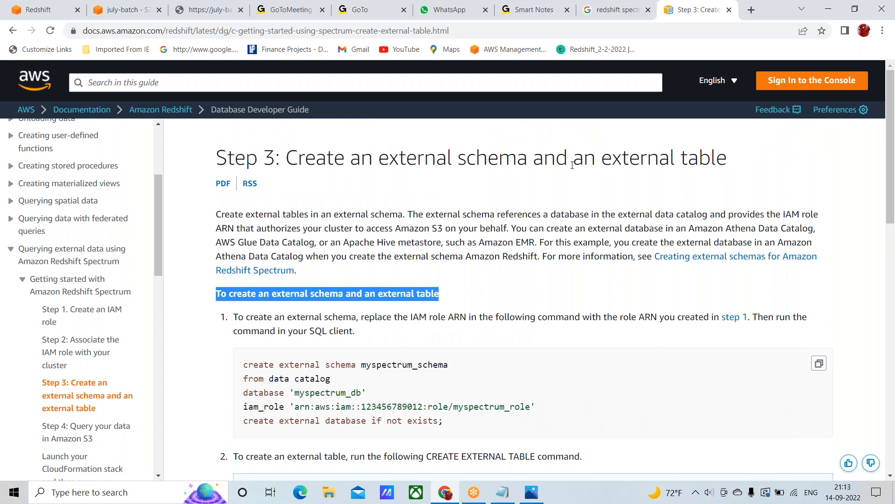
scroll(530, 326, down, 2)
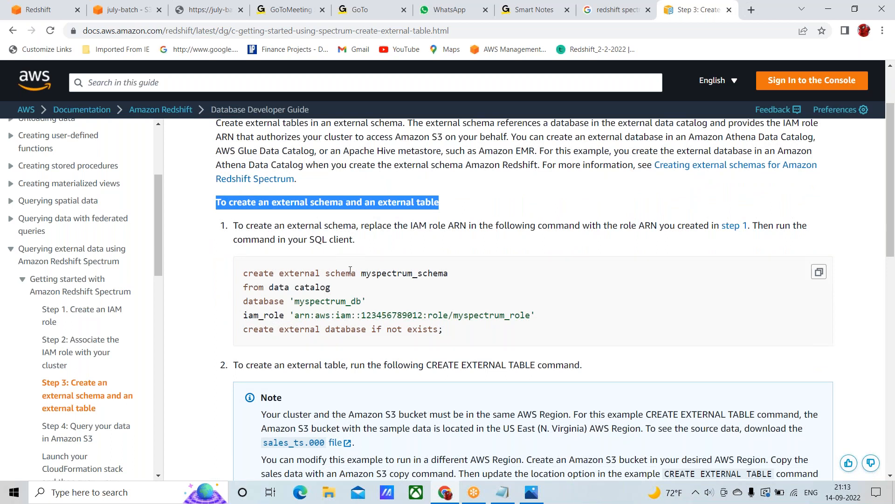
Examine the create external schema command, highlighting the myspectrum_schema name, the 'myspectrum_db' database and the IAM role ARN
double_click(387, 273)
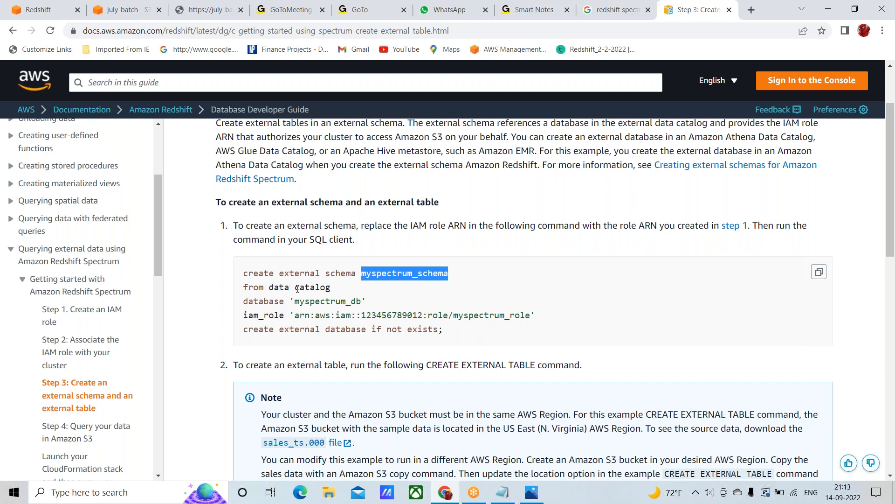
double_click(313, 288)
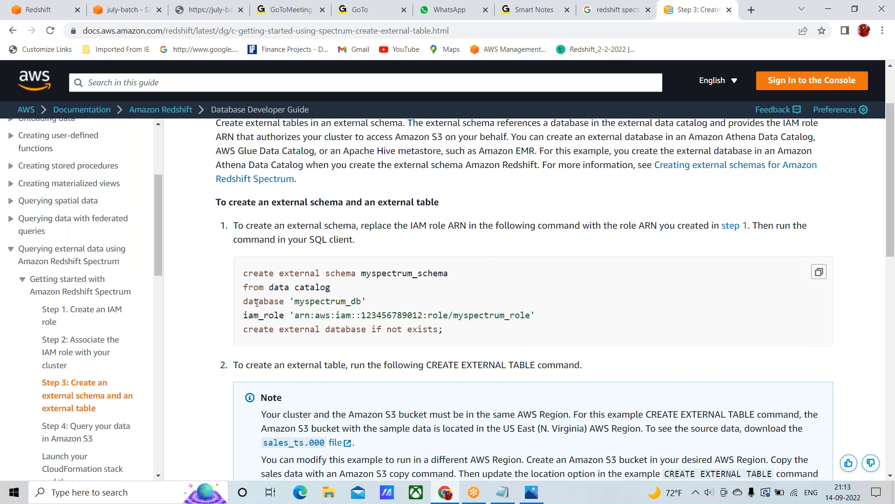
double_click(258, 302)
click(291, 302)
drag(290, 302, 371, 300)
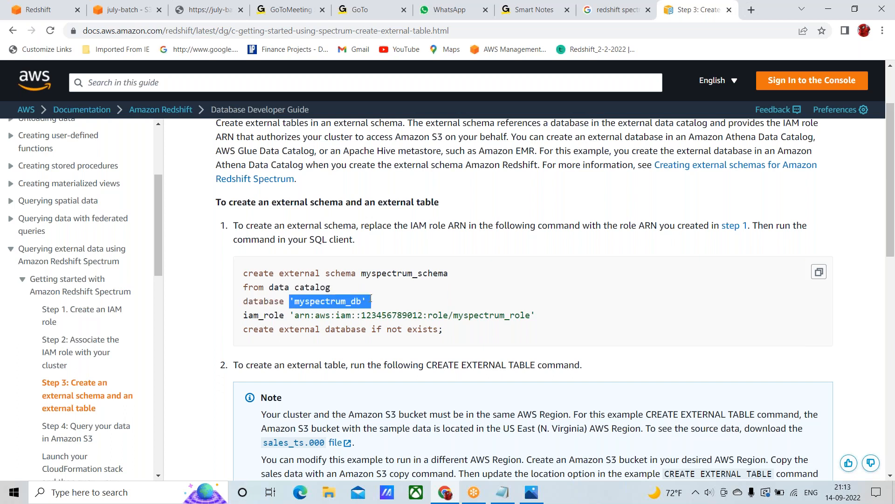
click(286, 310)
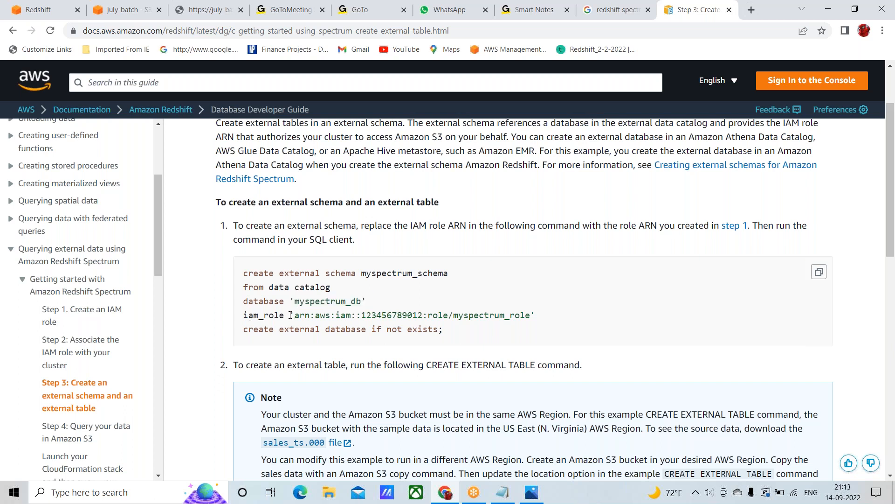
drag(290, 315, 546, 318)
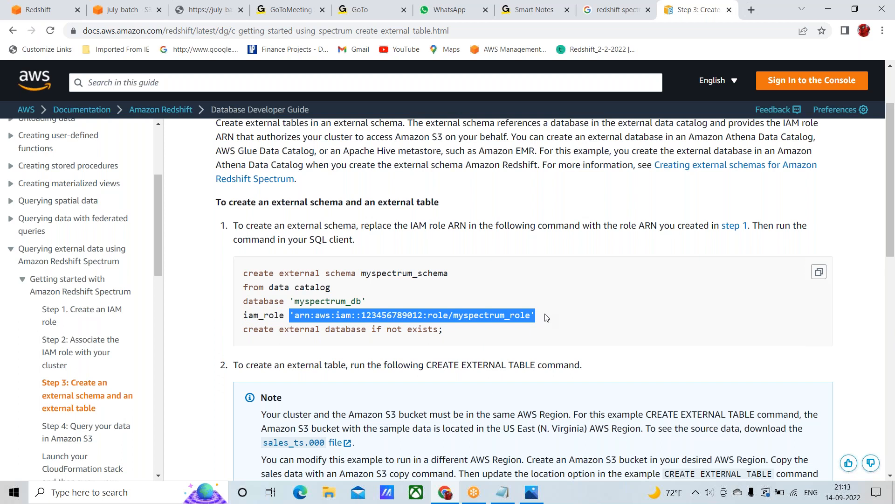
mouse_move(445, 494)
double_click(384, 274)
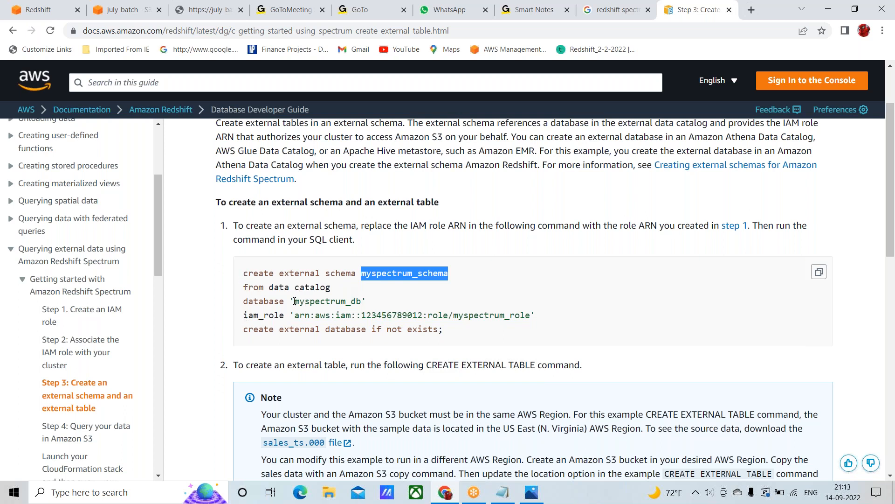
Review the 'myspectrum_db' database name and the IAM role ARN in the sample create external schema command
drag(290, 301, 367, 301)
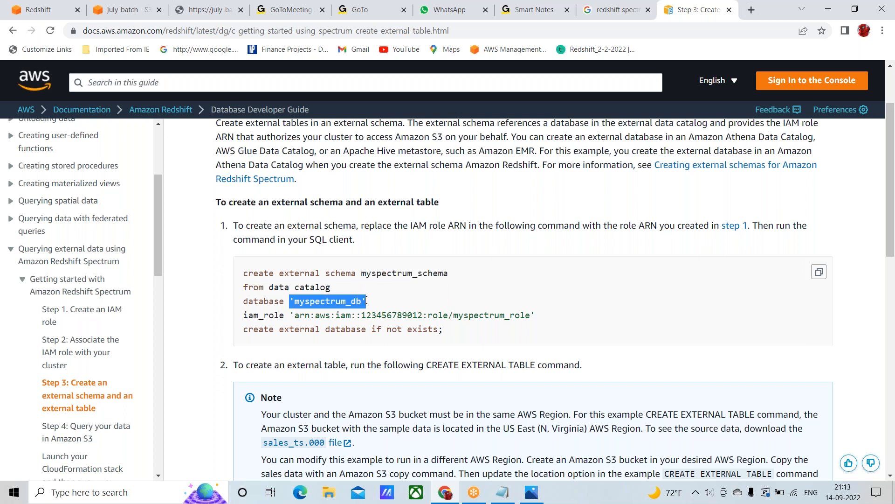
click(293, 315)
drag(293, 314, 540, 314)
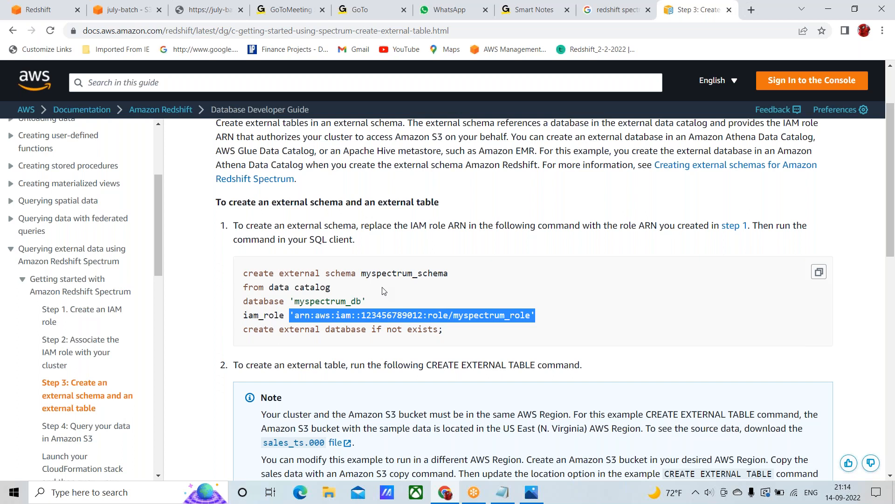
Compare the external schema and external table terms in the section heading with the myspectrum_schema name in the sample command
double_click(387, 202)
double_click(424, 202)
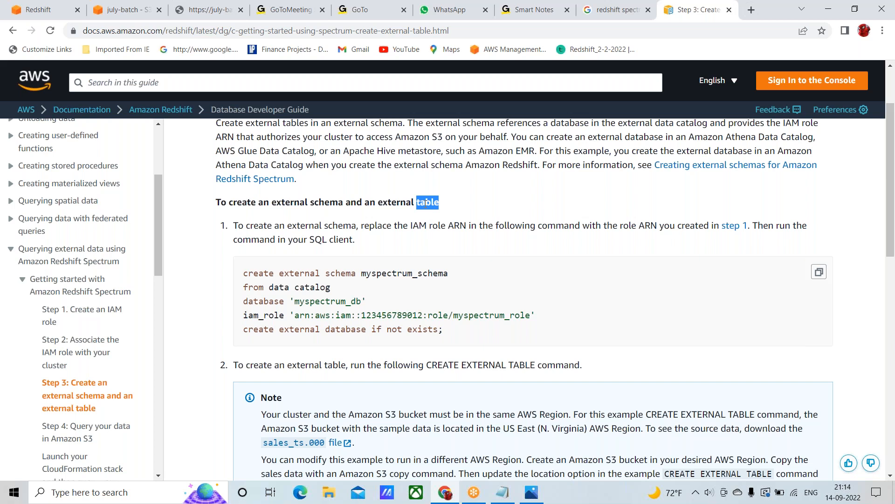
double_click(385, 202)
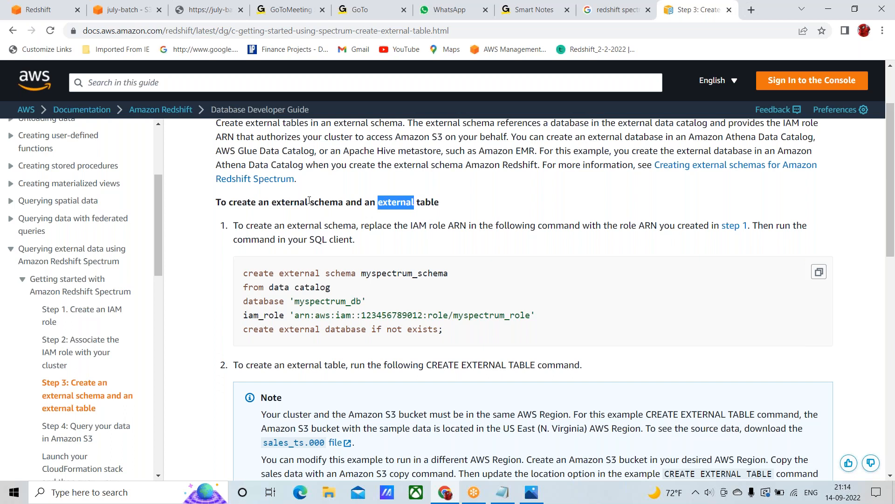
double_click(325, 208)
double_click(287, 201)
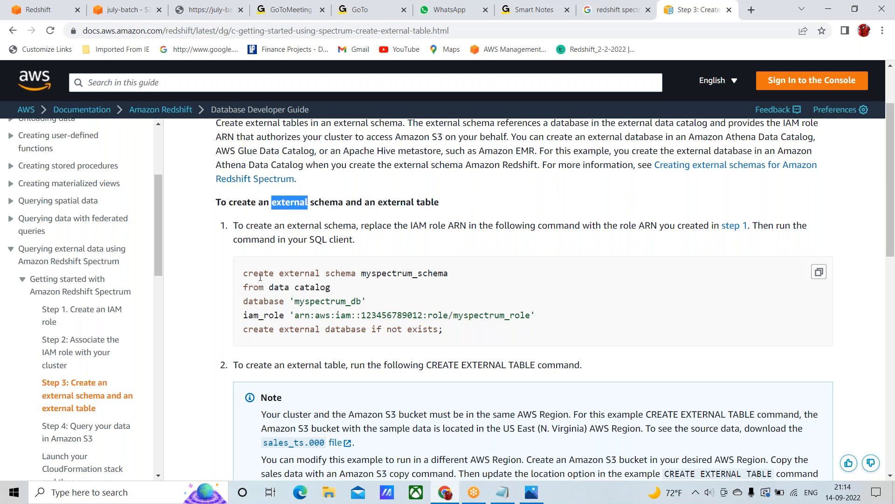
double_click(342, 273)
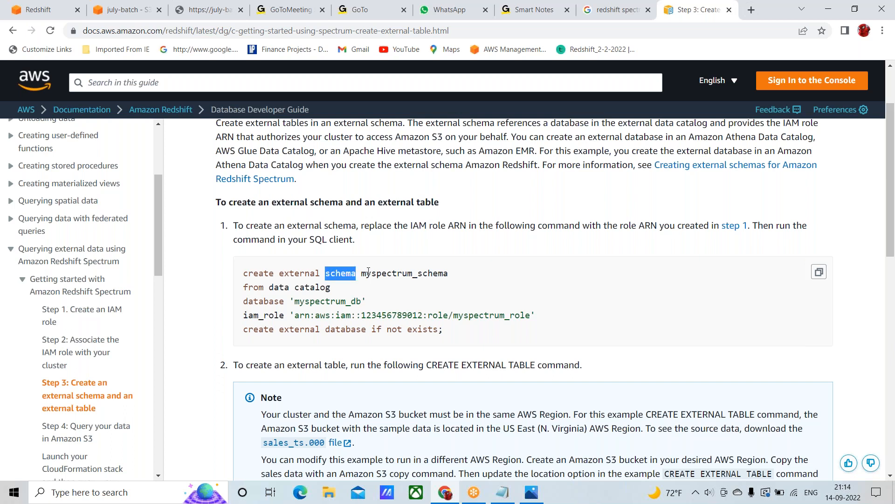
click(364, 276)
drag(364, 276, 443, 278)
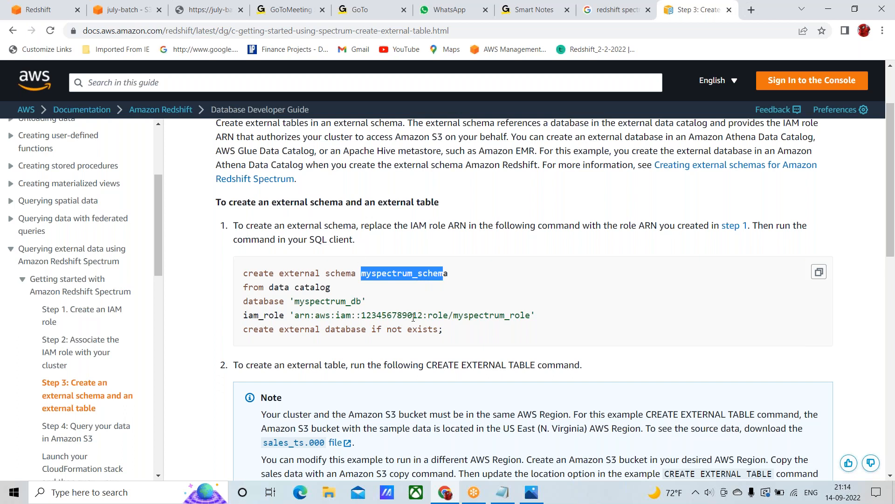
Examine the create external table statement for myspectrum_schema.sales and relate it to the schema name in the create external schema command
scroll(418, 320, down, 8)
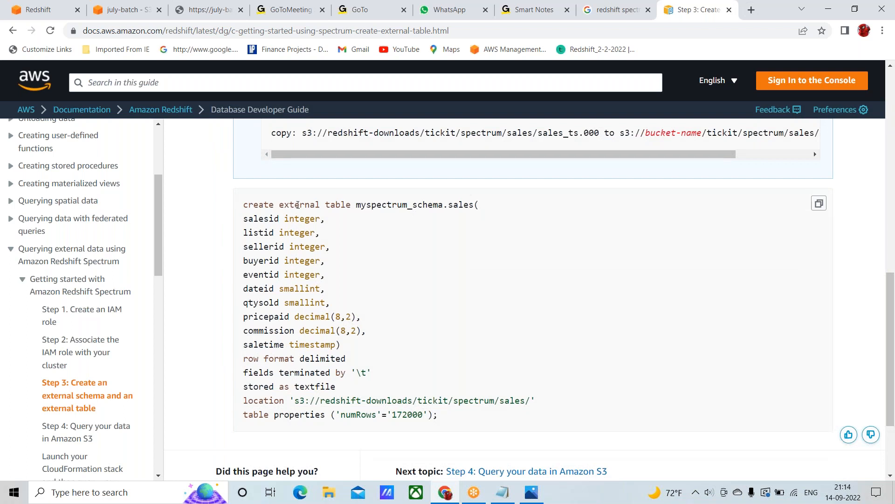
double_click(298, 205)
double_click(344, 204)
scroll(394, 258, up, 10)
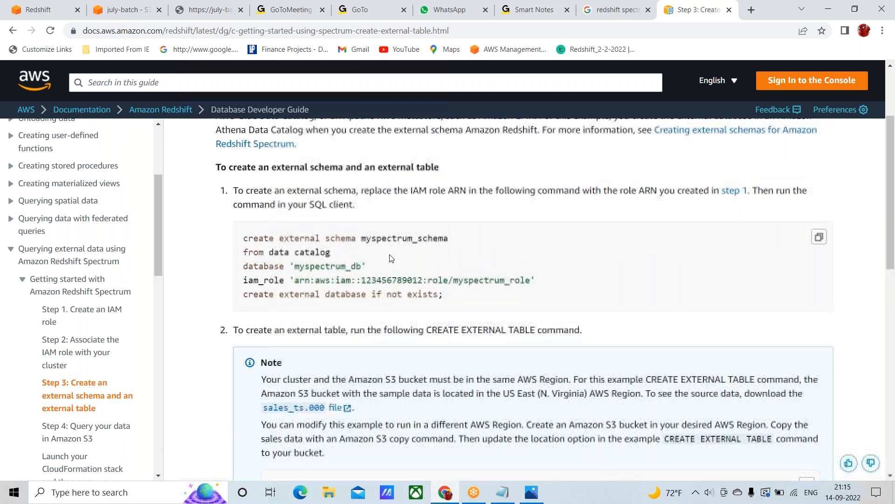
double_click(373, 238)
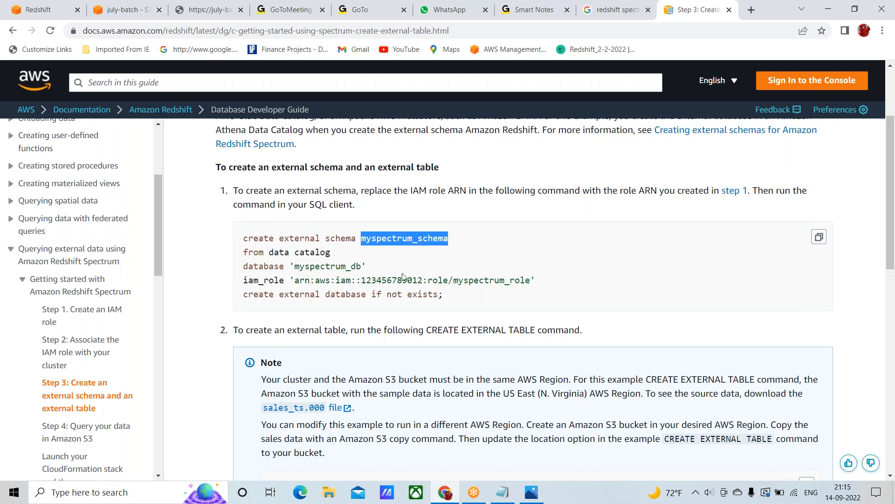
Return to the Redshift query editor, clear the leftover s3 service search and bring up the start of the spectrum query
key(alt+Tab)
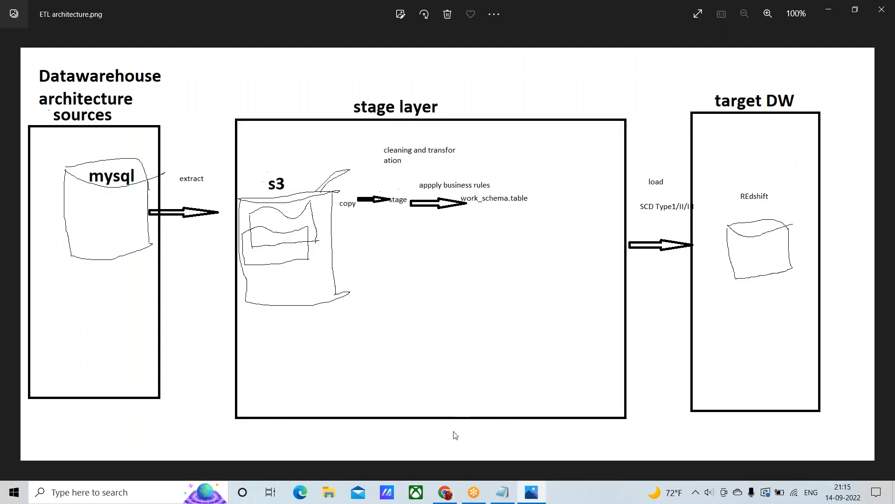
click(445, 492)
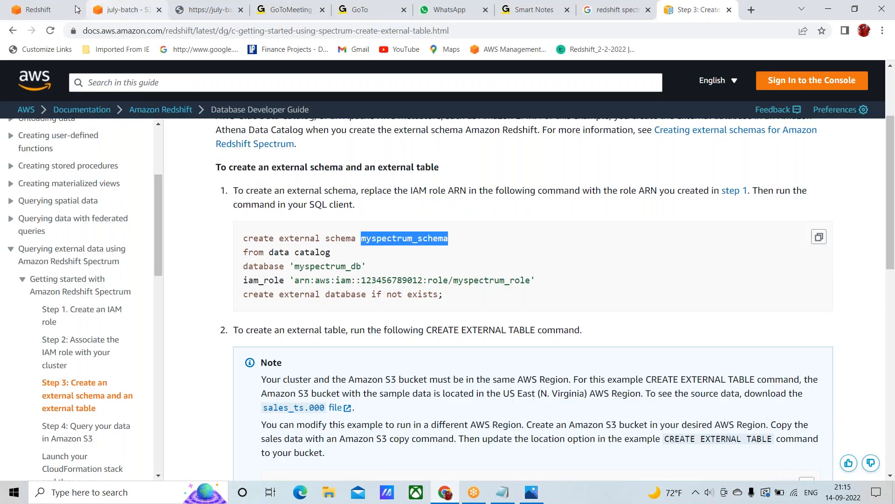
click(50, 10)
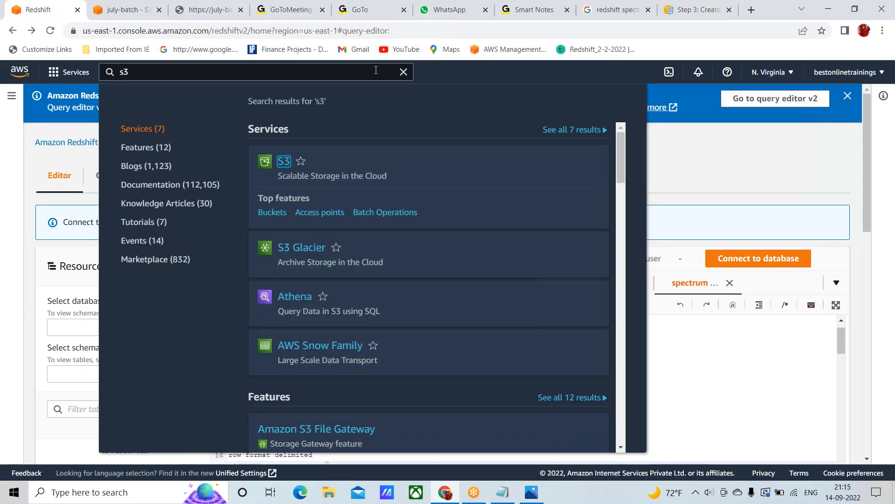
click(403, 72)
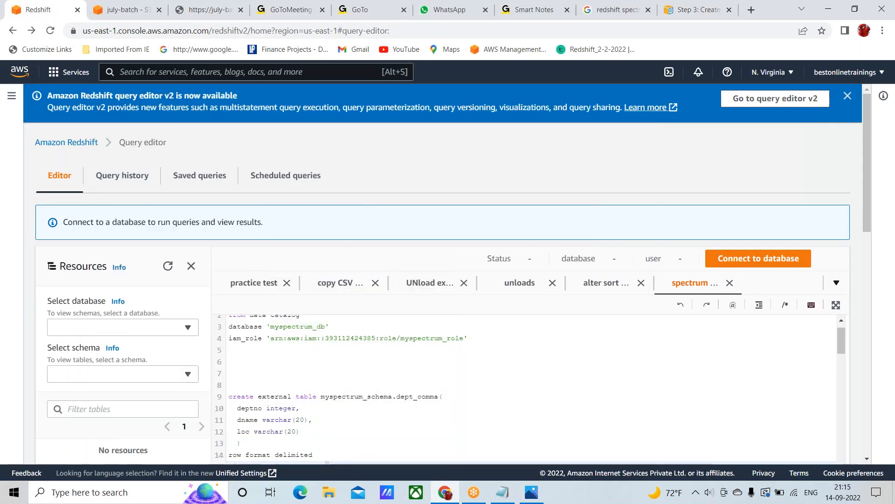
click(303, 376)
scroll(303, 376, up, 1)
scroll(462, 164, down, 3)
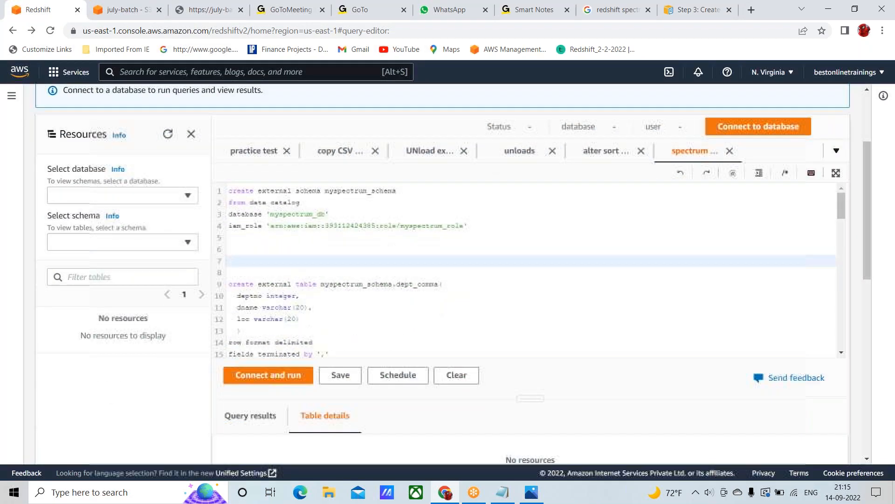
Examine the prepared create external schema statement, including myspectrum_schema, the data catalog source and the 'myspectrum_db' database
click(230, 191)
key(shift+Down)
key(shift+Down)
key(shift+Down)
key(shift+Down)
key(shift+Down)
key(shift+Down)
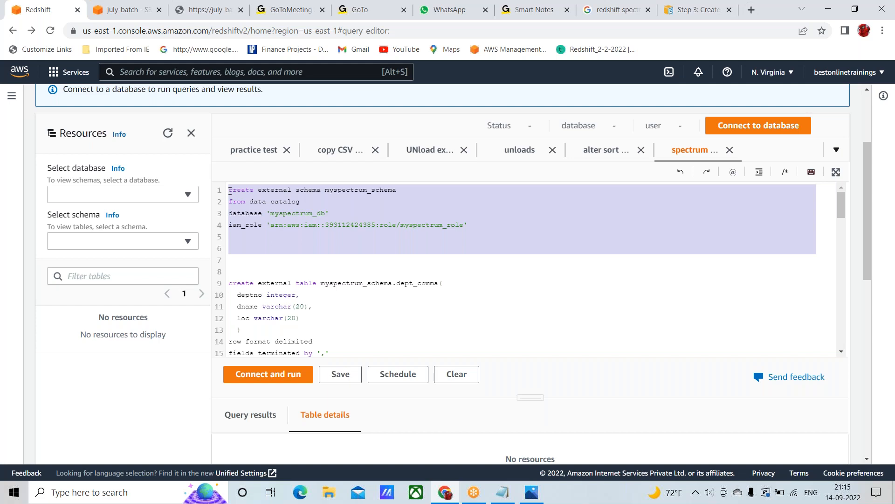
double_click(338, 191)
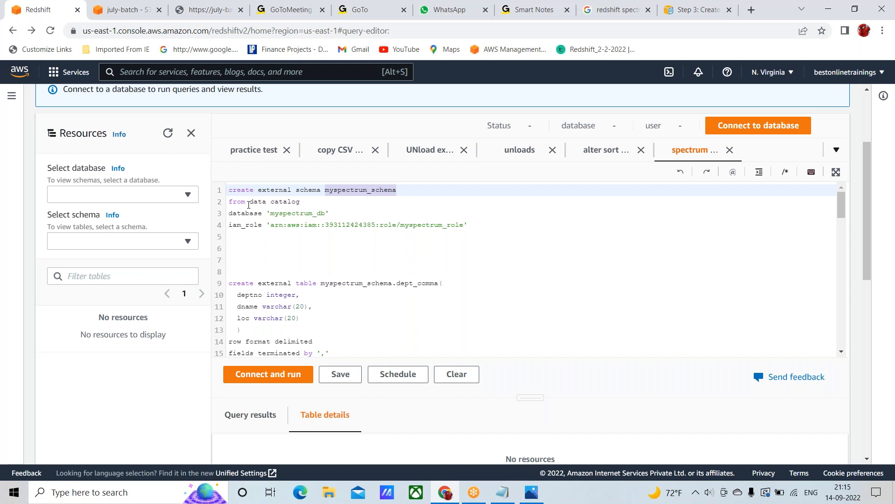
click(307, 203)
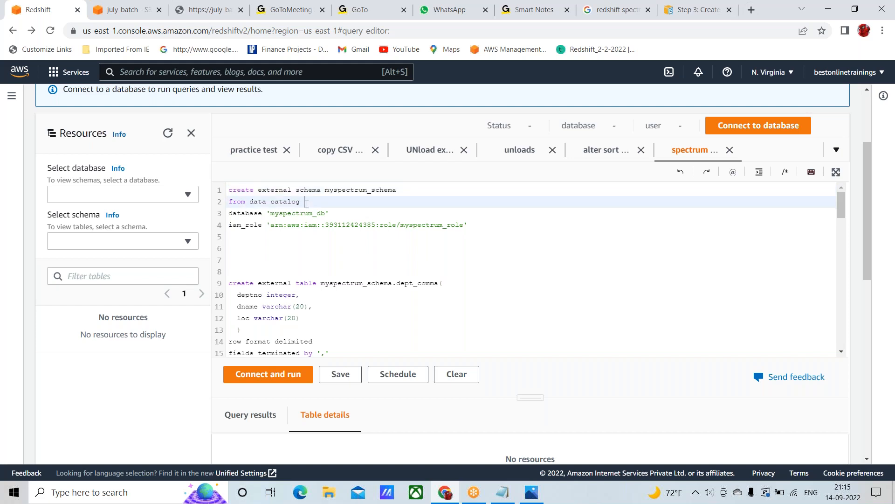
key(ctrl+shift+Home)
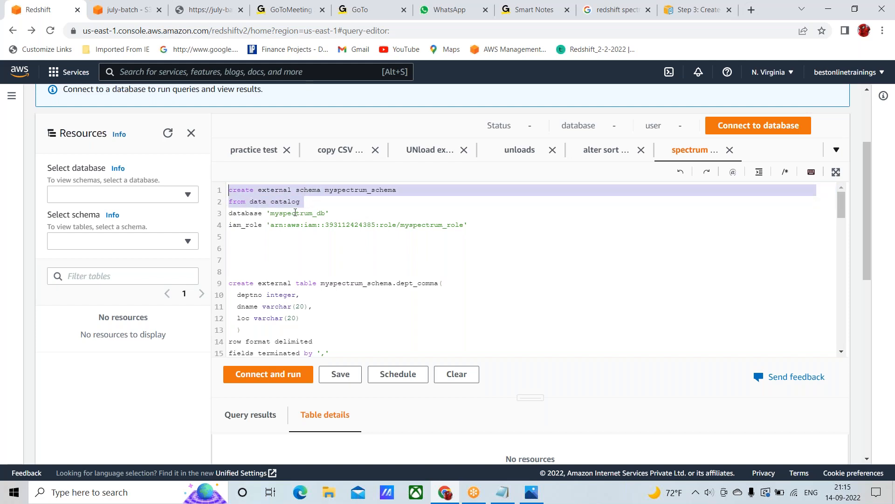
double_click(295, 213)
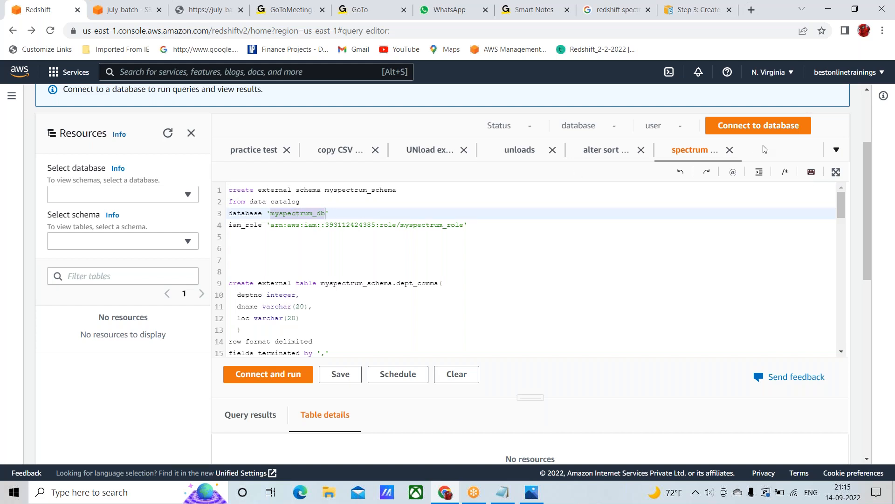
Connect the query editor to the dev database and place the cursor at the end of the iam_role ARN
click(756, 130)
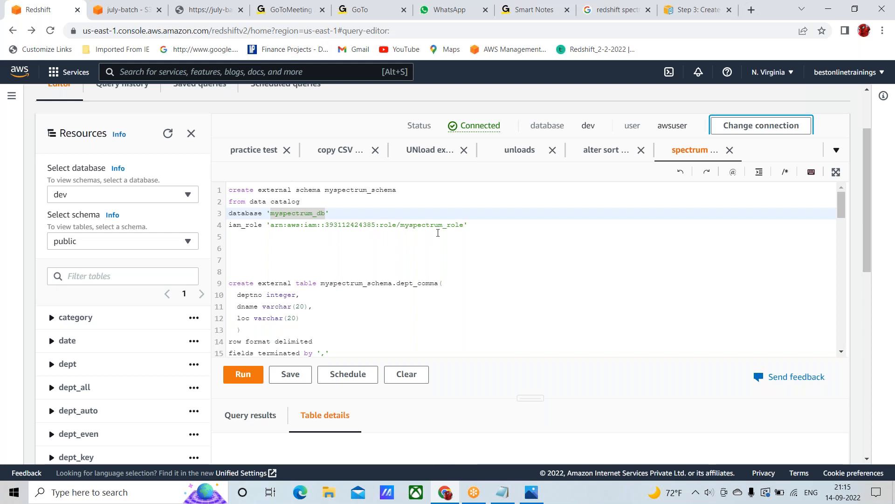
click(464, 225)
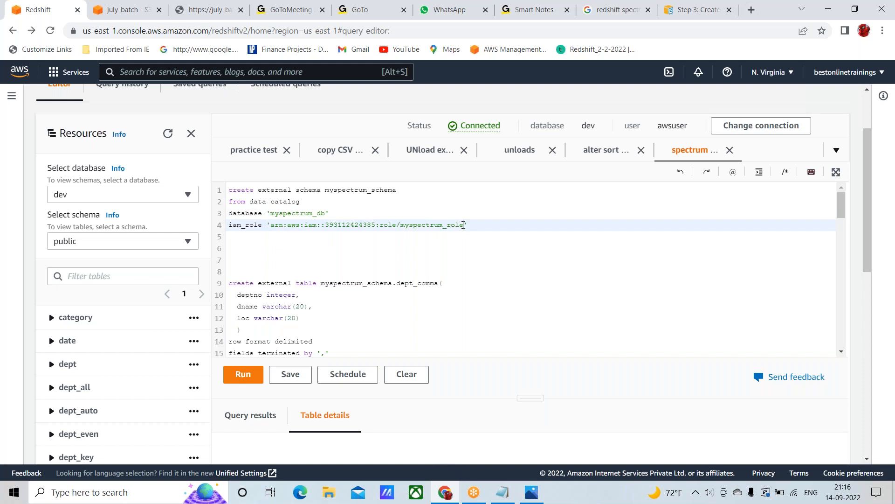
Search the AWS services for IAM from the july-batch bucket page and open the IAM console in a new browser tab
click(124, 9)
click(199, 70)
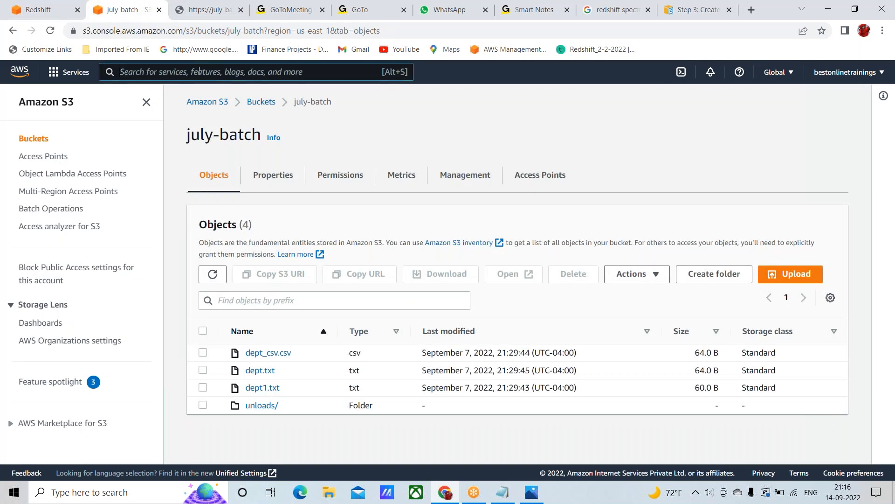
text(IAM)
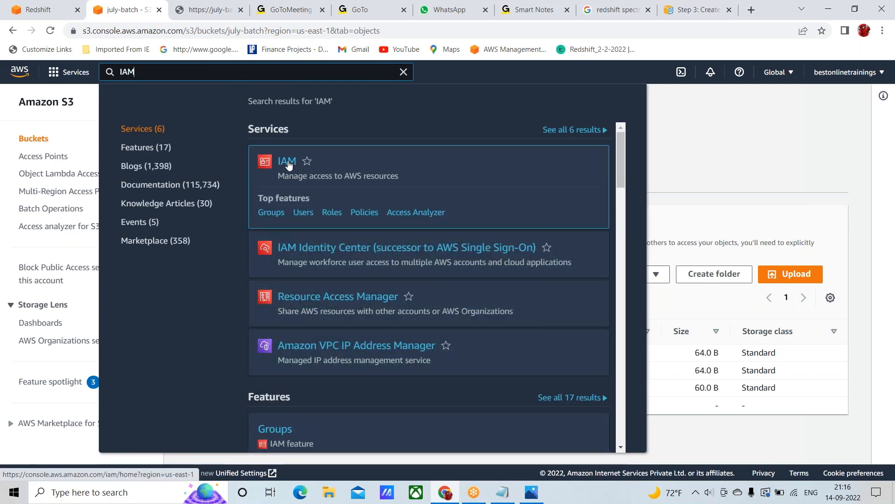
right_click(289, 164)
click(312, 170)
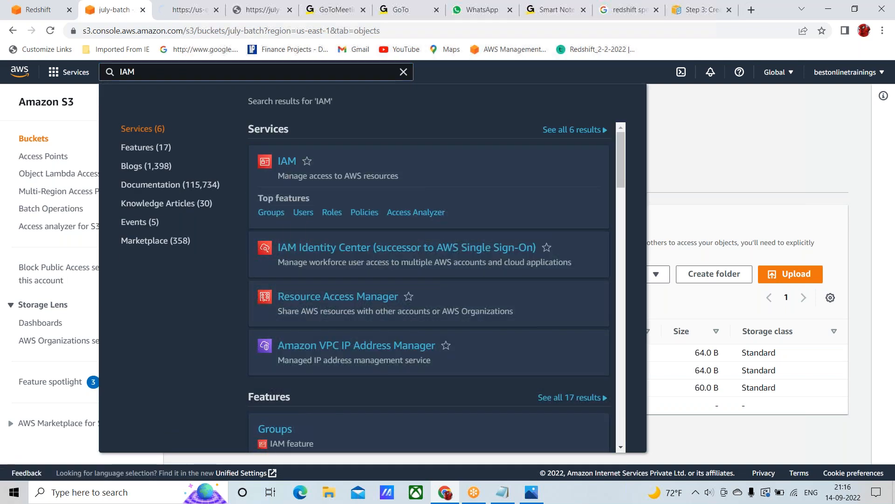
click(186, 11)
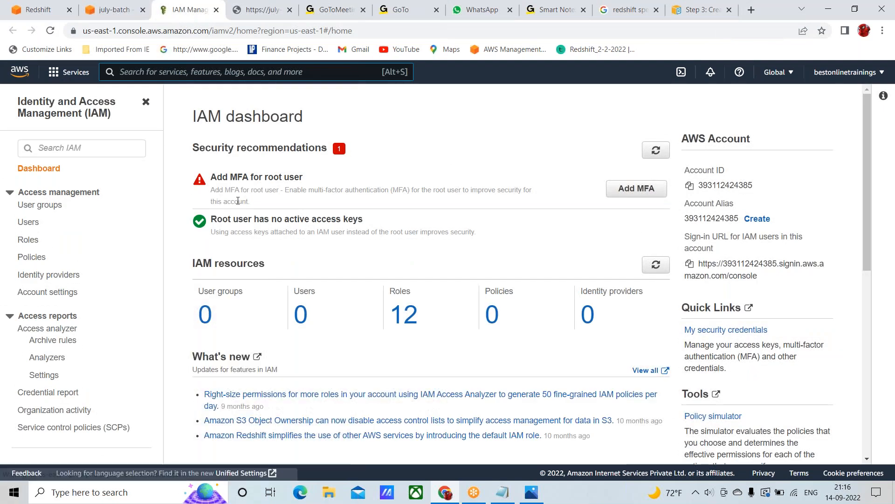
Open july-batch-role from the list of IAM roles and copy its ARN
click(28, 240)
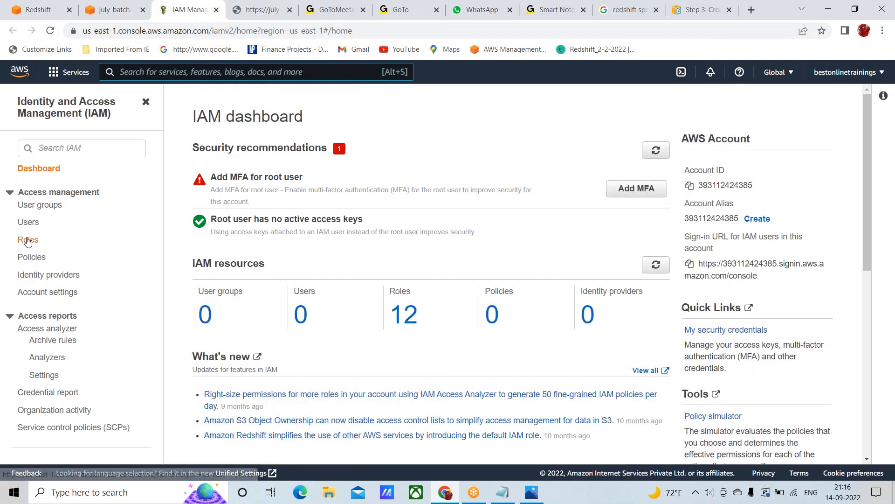
scroll(356, 307, down, 1)
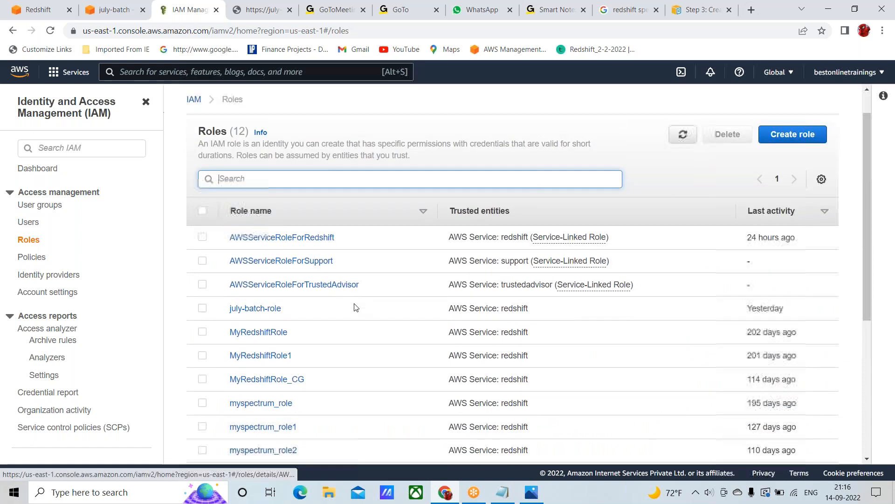
click(255, 310)
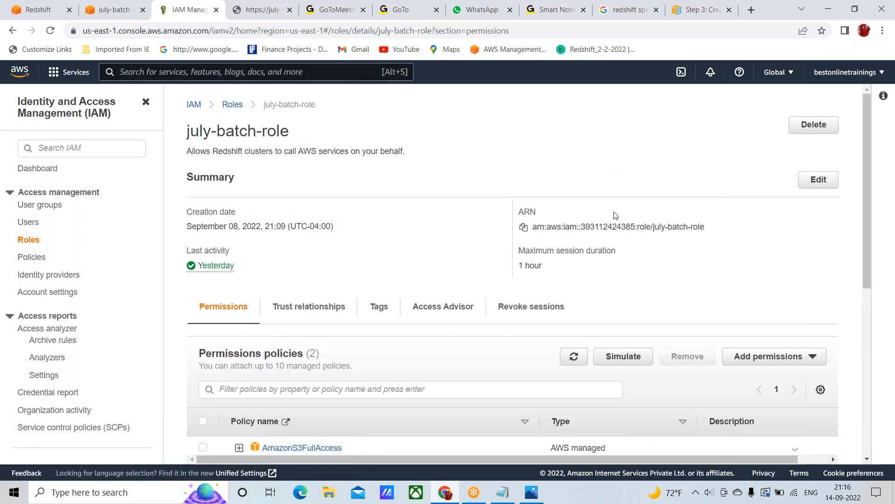
click(524, 227)
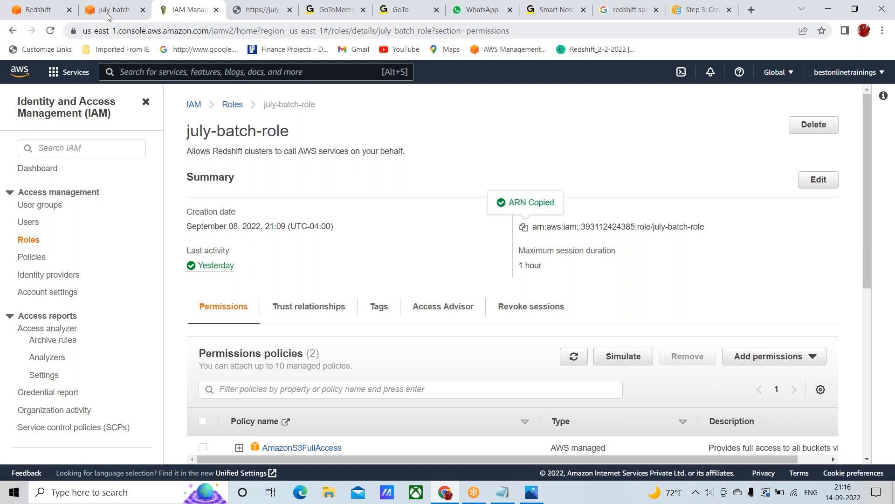
Back in the Redshift spectrum query, paste the july-batch-role ARN on a new line below the iam_role line
click(37, 10)
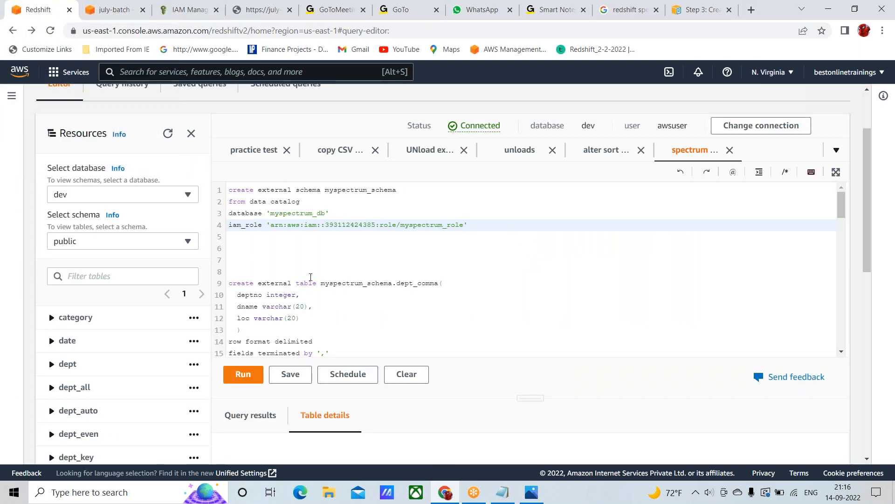
key(shift+Right)
key(shift+Right)
key(shift+Right)
key(shift+Right)
key(shift+Right)
key(shift+Right)
key(shift+Right)
key(shift+Right)
key(shift+Right)
key(shift+Right)
key(shift+Right)
key(shift+Right)
key(shift+Right)
key(shift+Right)
key(shift+Right)
key(shift+Right)
key(shift+Right)
key(shift+Right)
key(shift+Right)
key(shift+Right)
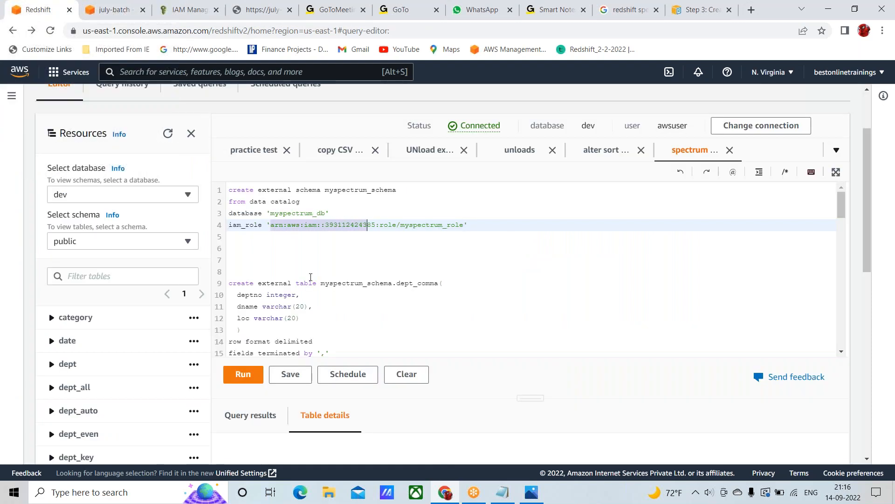
key(shift+Right)
key(shift+Right)
key(shift+Right)
key(shift+Right)
key(shift+Right)
key(shift+Right)
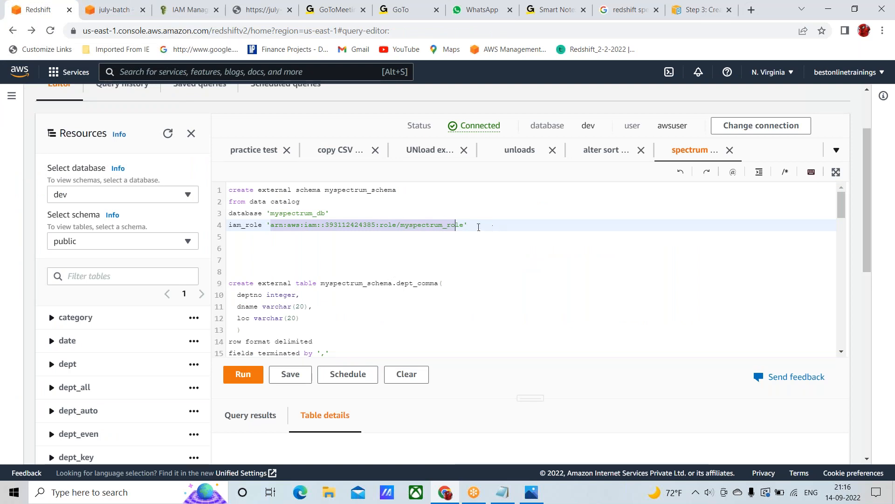
click(479, 227)
key(Return)
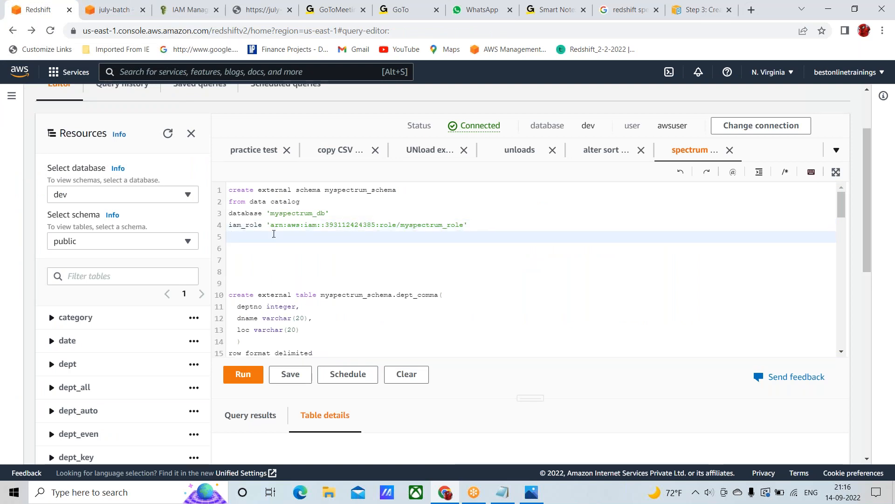
key(ctrl+v)
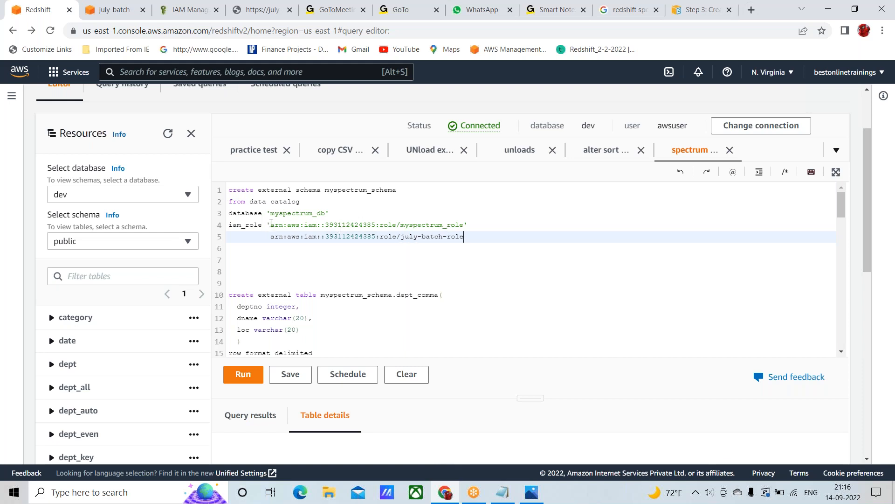
Replace the myspectrum_role ARN in the iam_role line with the july-batch-role ARN
click(271, 224)
key(shift+Right)
key(shift+Right)
key(shift+Right)
key(shift+Right)
key(shift+Right)
key(shift+Right)
key(shift+Right)
key(shift+Right)
key(shift+Right)
key(shift+Right)
key(shift+Right)
key(shift+Right)
key(shift+Right)
key(shift+Right)
key(shift+Right)
key(shift+Right)
key(shift+Right)
key(shift+Right)
key(shift+Right)
key(shift+Right)
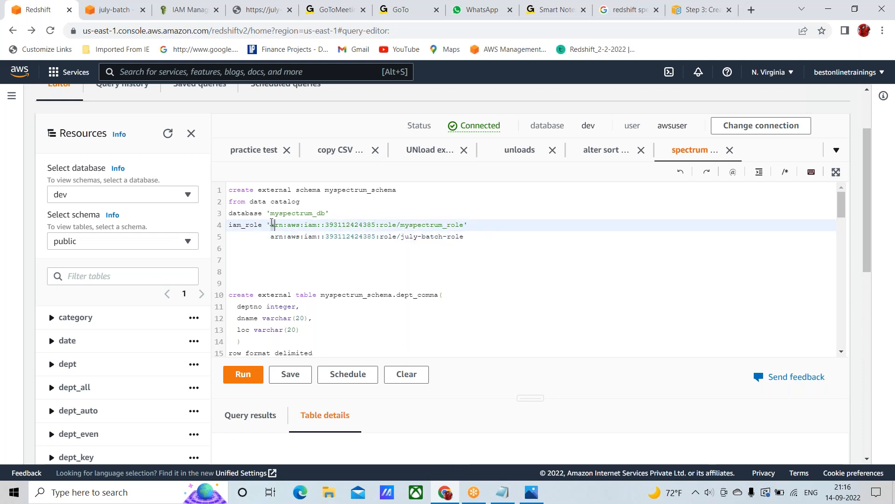
key(shift+Right)
key(shift+Right)
key(shift+Right)
key(shift+Right)
key(shift+Right)
key(shift+Right)
key(shift+Right)
key(shift+Right)
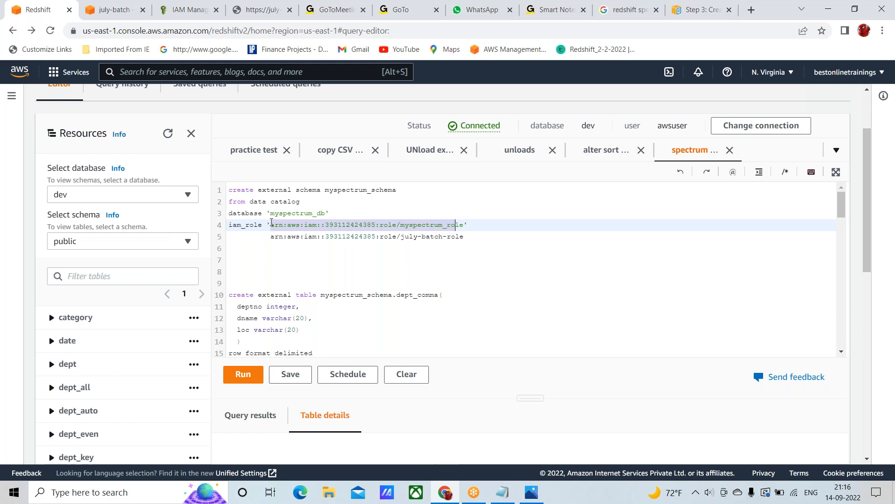
key(ctrl+v)
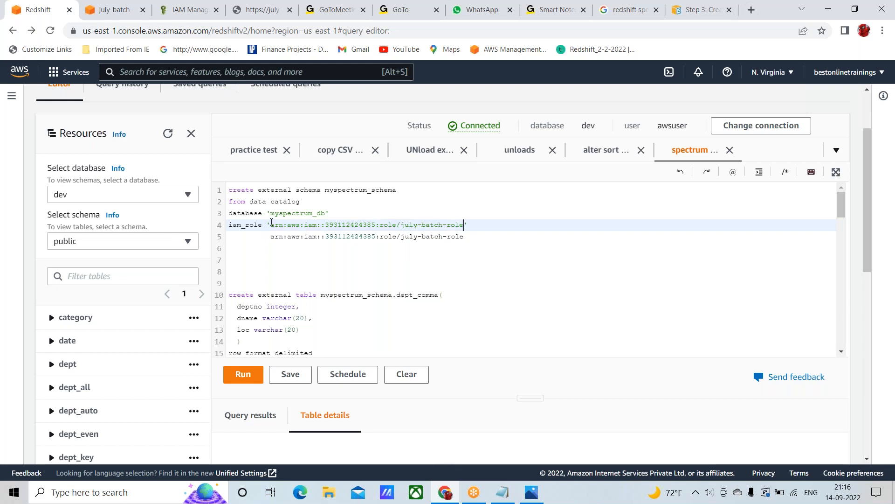
Delete the duplicate july-batch-role ARN line and add three blank lines before the create external table statement
click(267, 236)
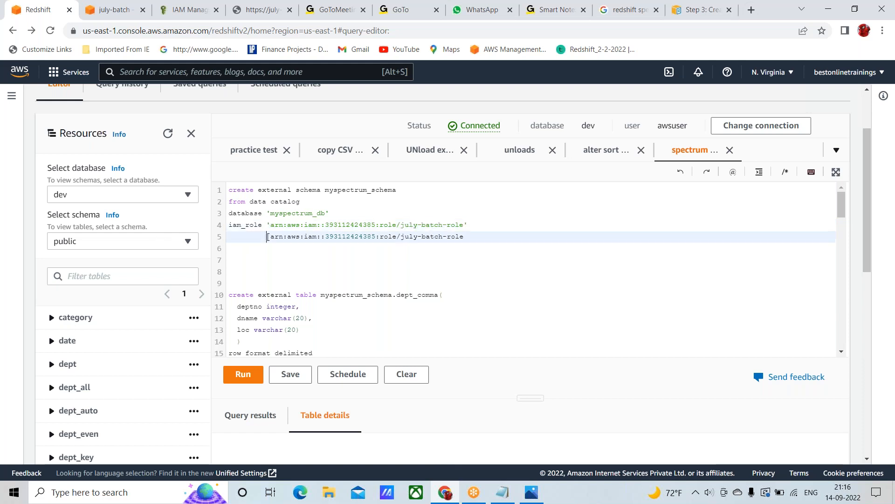
key(shift+Down)
key(Delete)
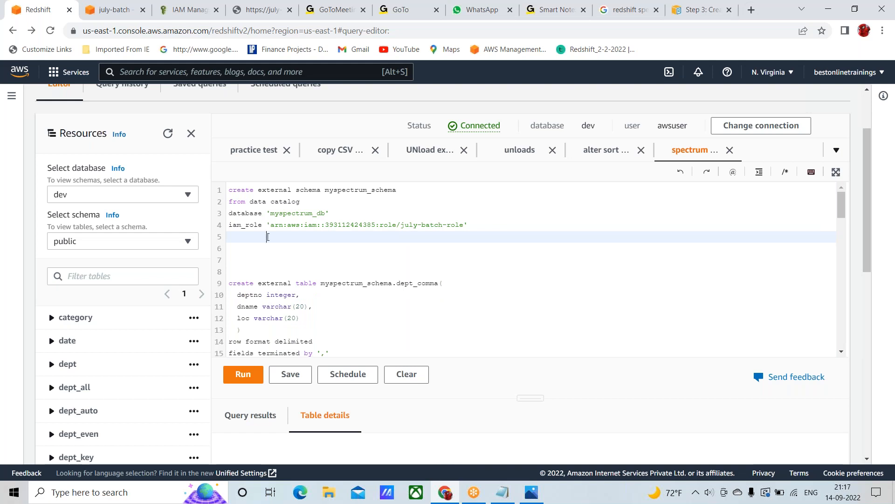
click(242, 252)
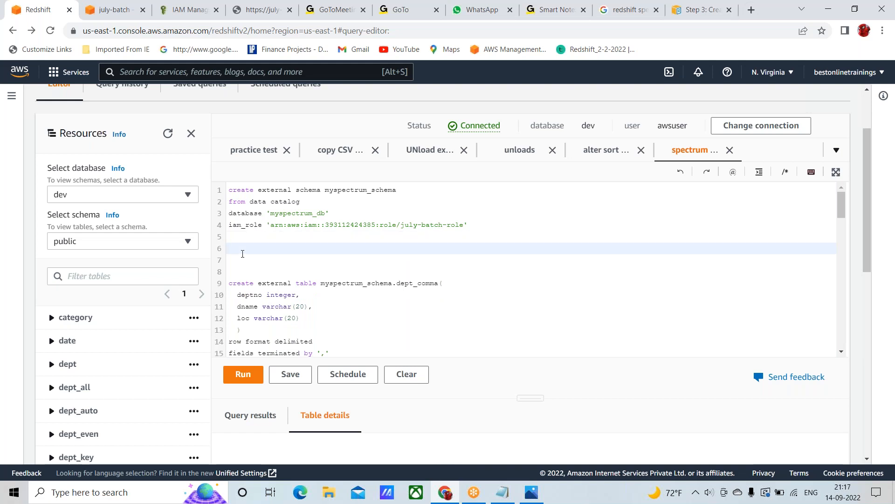
key(Return)
key(Return)
key(Return)
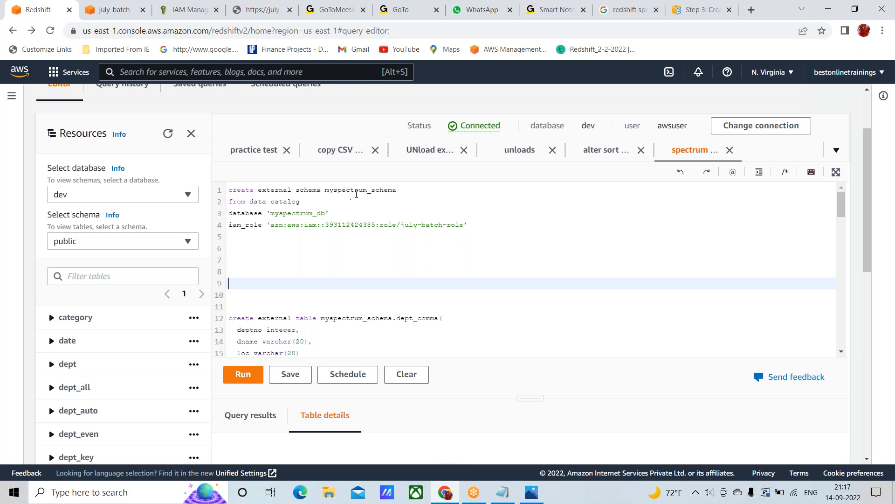
double_click(353, 190)
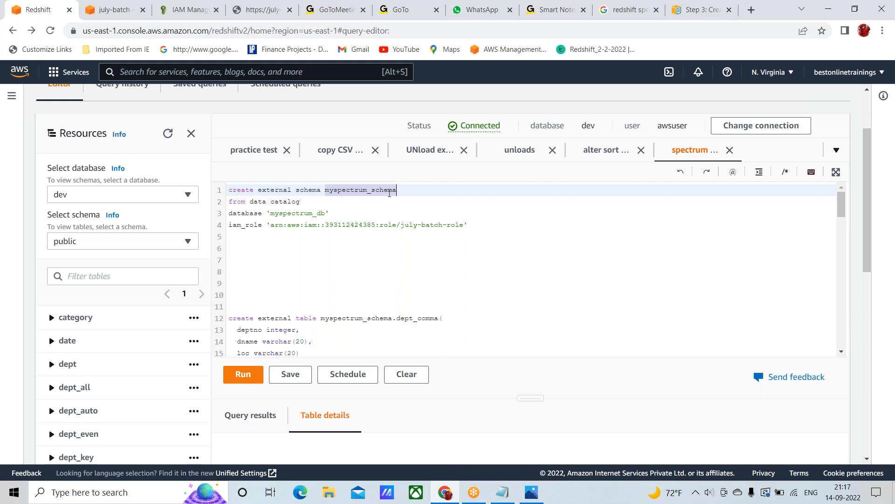
click(390, 193)
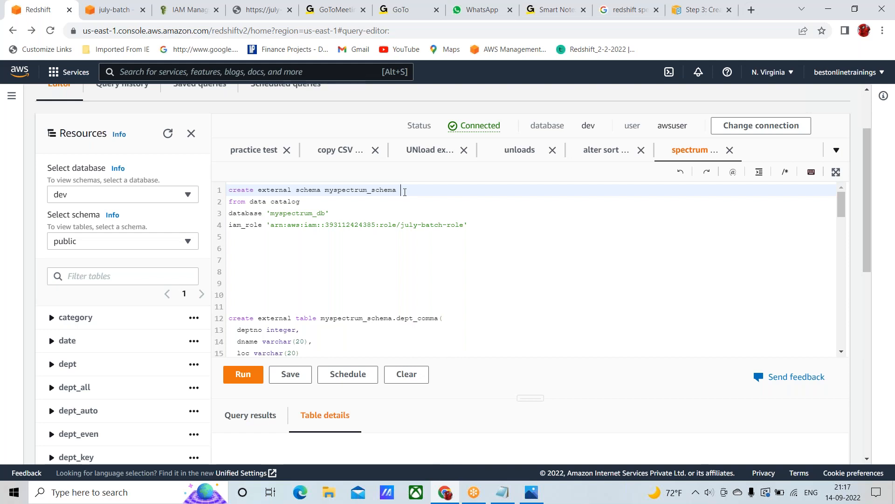
key(BackSpace)
key(BackSpace)
key(BackSpace)
key(BackSpace)
key(BackSpace)
key(BackSpace)
key(BackSpace)
key(BackSpace)
key(BackSpace)
key(BackSpace)
key(BackSpace)
key(BackSpace)
key(BackSpace)
key(ctrl+z)
Review the schema name, data catalog clause, database name and IAM role in the create external schema statement
double_click(341, 191)
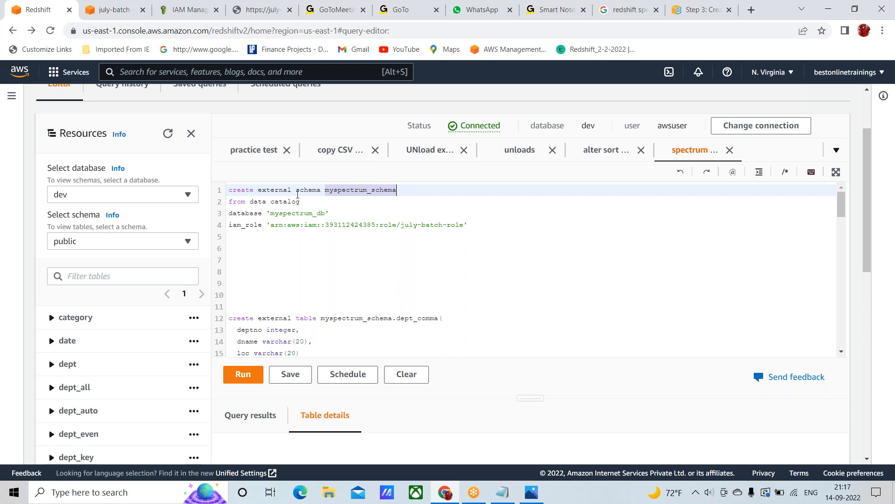
click(302, 202)
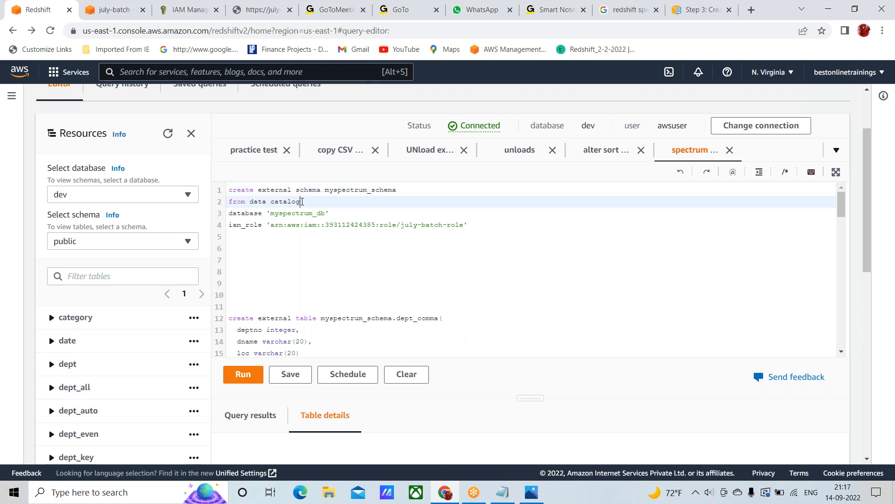
key(shift+Left)
key(shift+Left)
key(shift+Left)
key(shift+Left)
key(shift+Left)
key(shift+Left)
key(shift+Left)
key(shift+Left)
key(shift+Left)
key(shift+Left)
key(shift+Left)
key(shift+Left)
key(shift+Left)
key(shift+Left)
key(shift+Left)
key(shift+Left)
key(shift+Left)
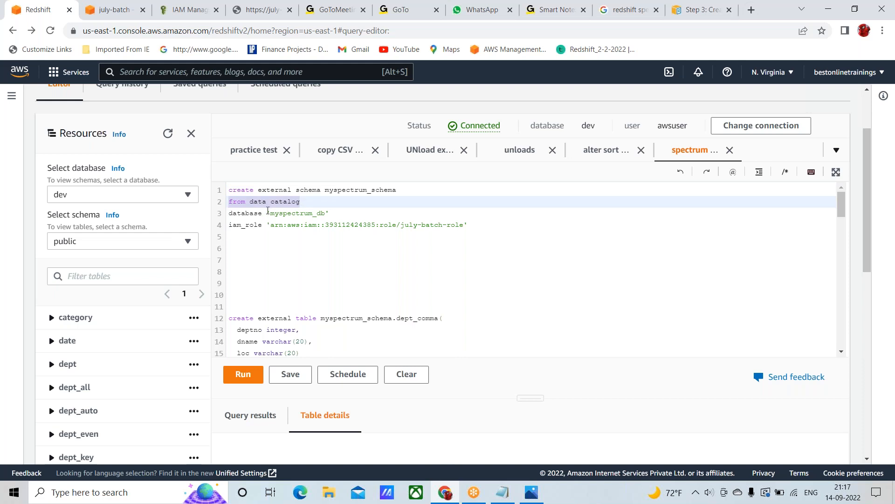
double_click(284, 213)
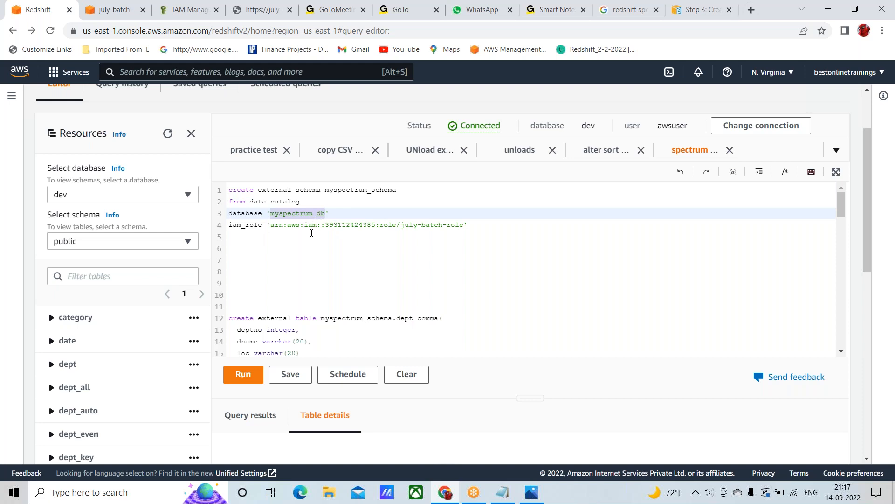
double_click(436, 226)
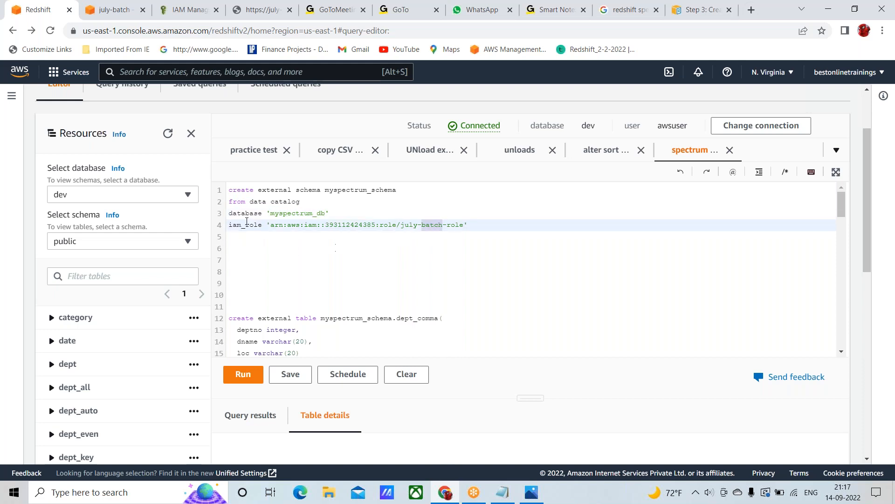
Run only the create external schema myspectrum_schema statement and check its query result
click(228, 191)
drag(228, 192, 229, 248)
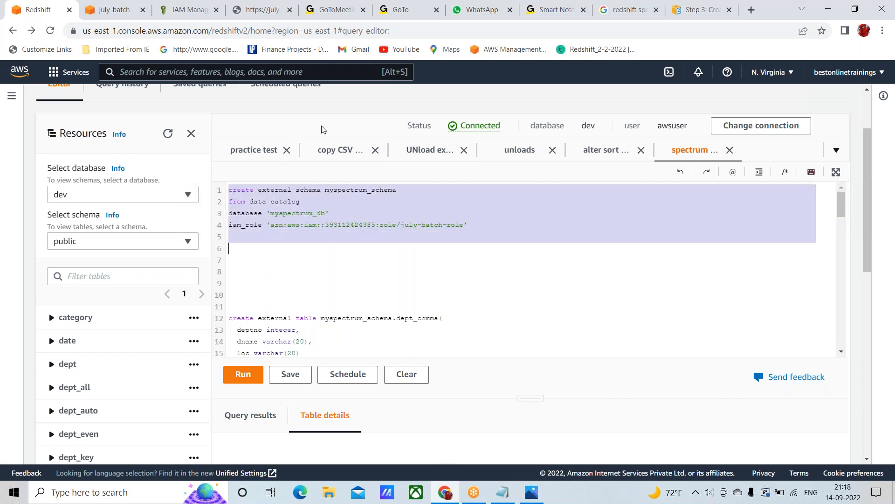
scroll(323, 129, down, 2)
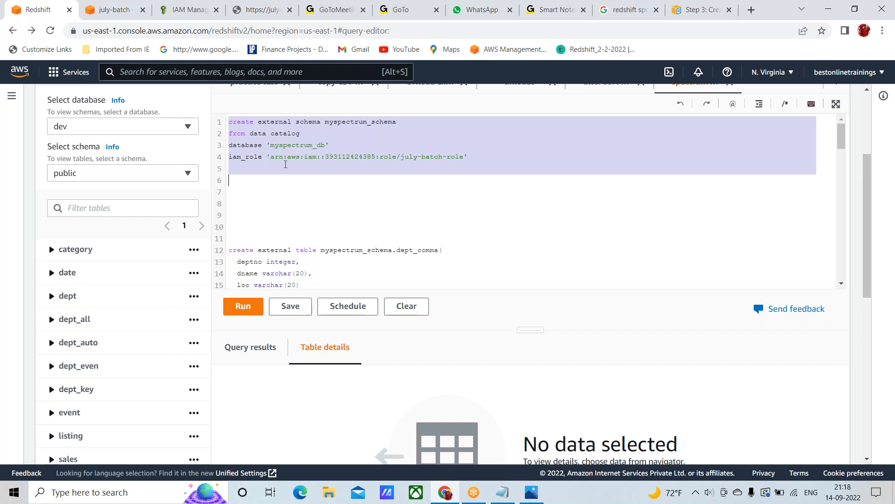
scroll(333, 176, up, 1)
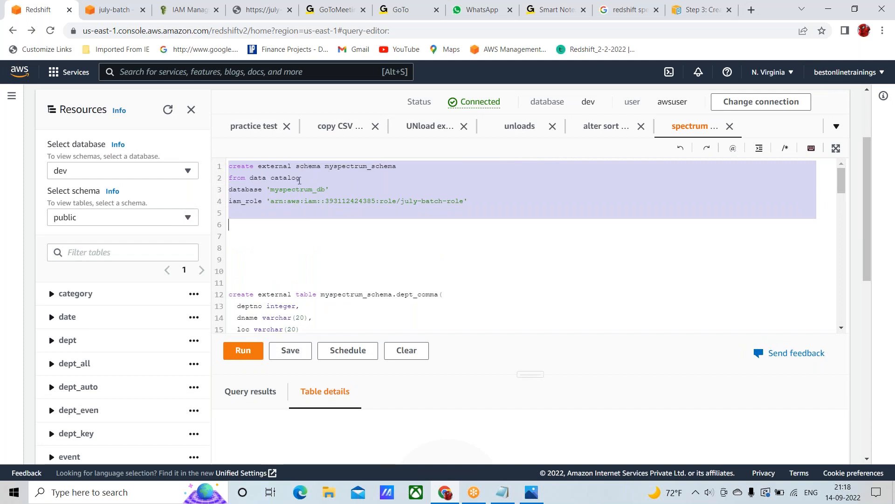
click(240, 351)
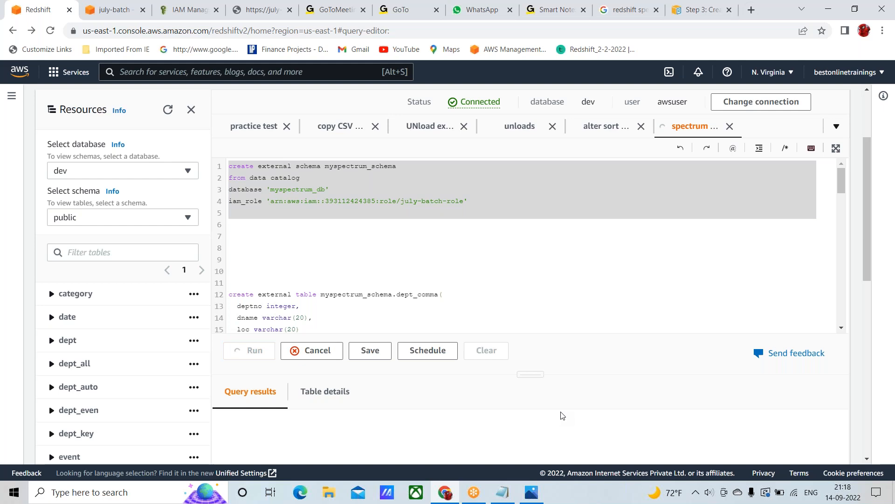
scroll(562, 415, down, 2)
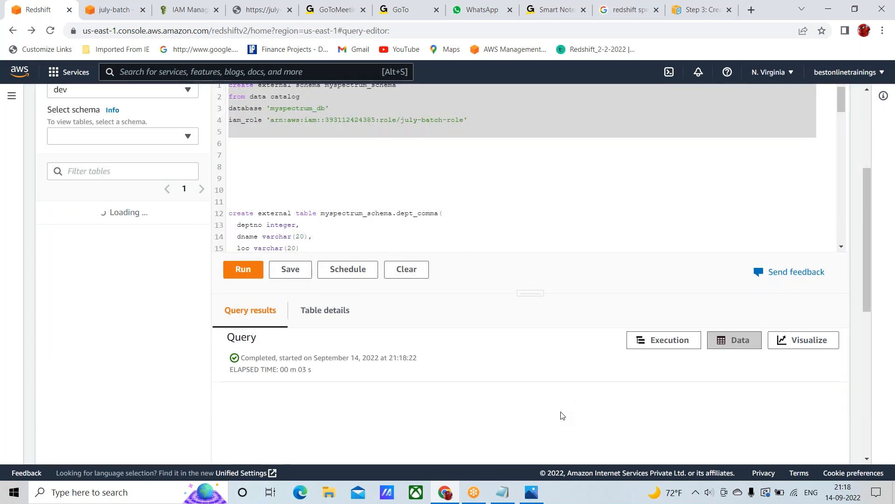
scroll(533, 395, down, 2)
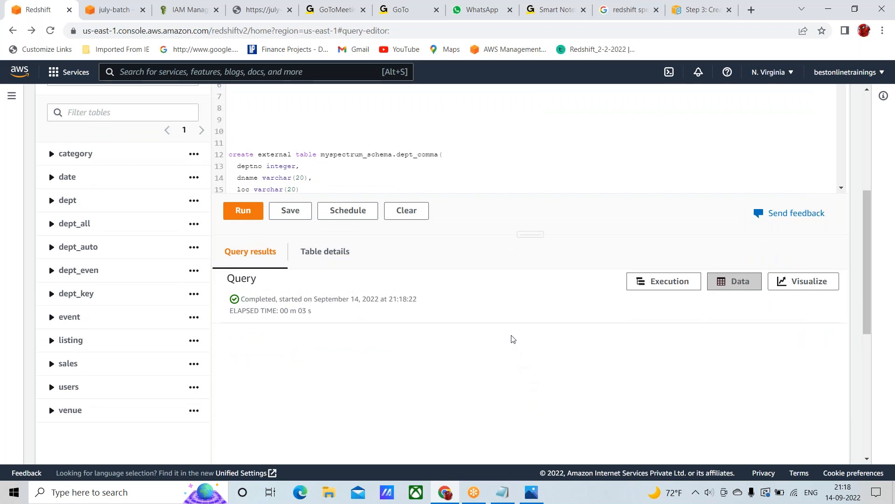
Set the schema shown in the dev database resources to myspectrum_schema
scroll(513, 339, up, 3)
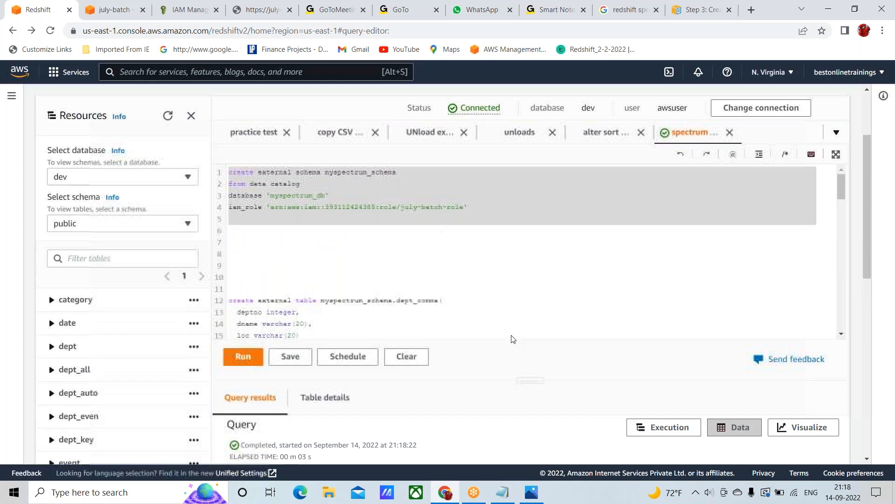
click(188, 224)
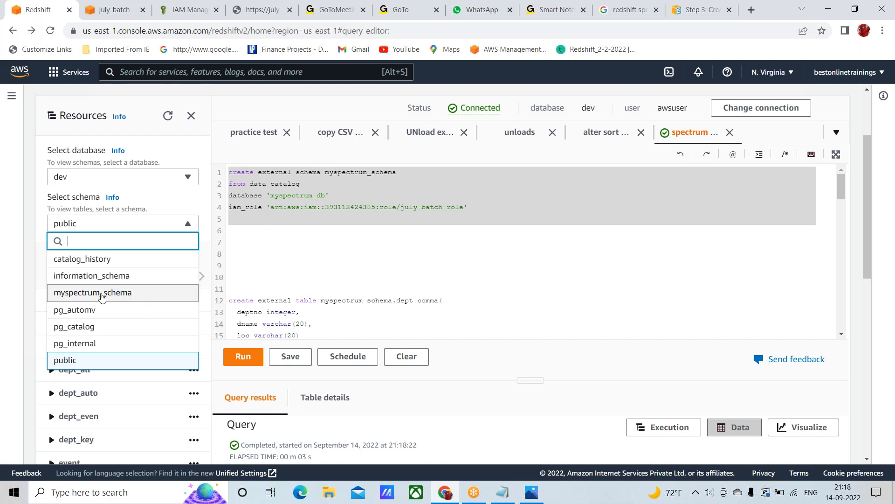
click(95, 294)
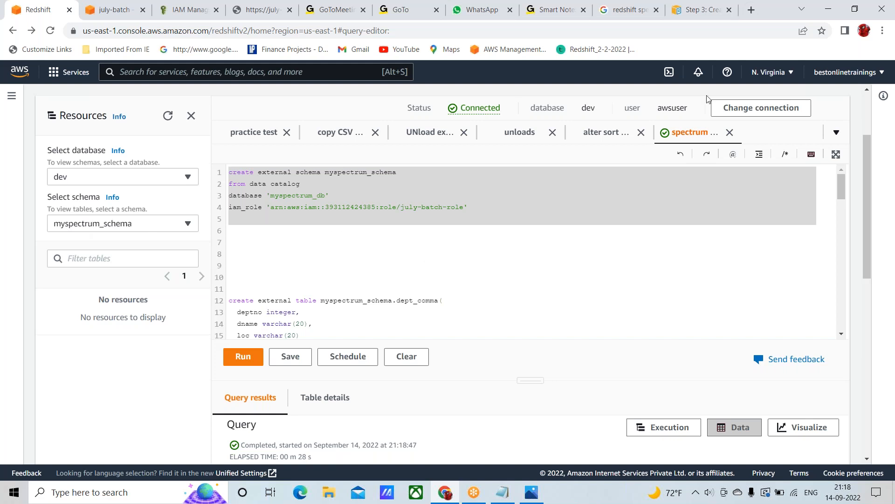
Switch to the AWS documentation page on creating an external schema and table and review its external schema section
click(704, 8)
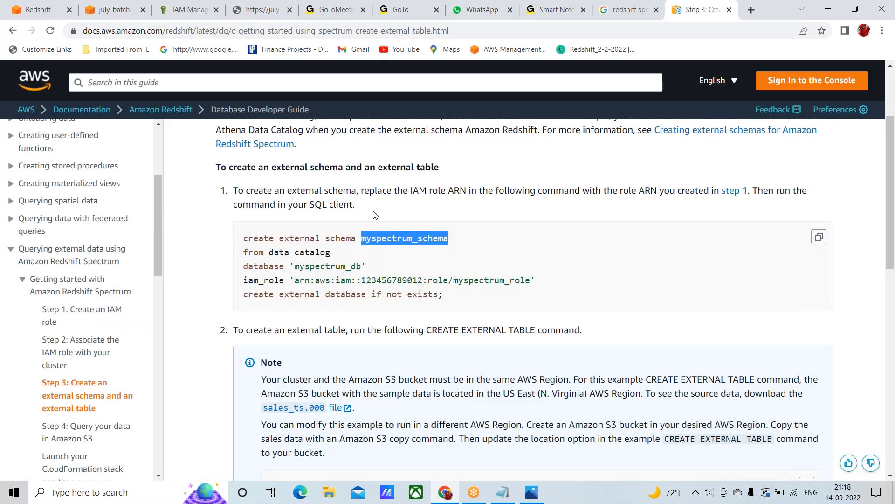
scroll(325, 331, up, 3)
scroll(325, 331, down, 1)
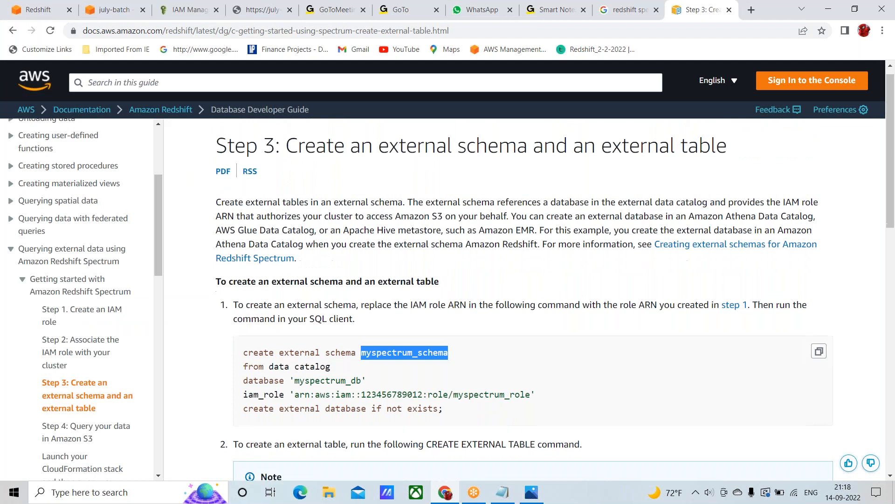
double_click(235, 281)
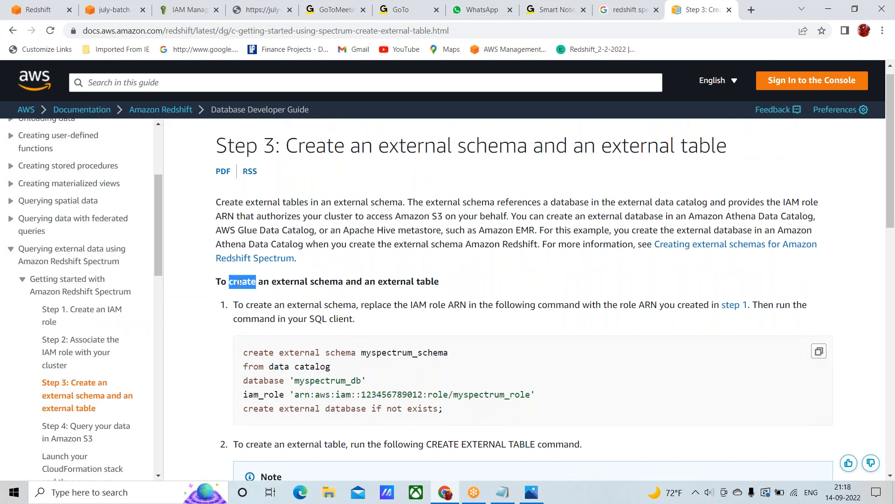
double_click(284, 281)
drag(284, 281, 325, 282)
click(326, 285)
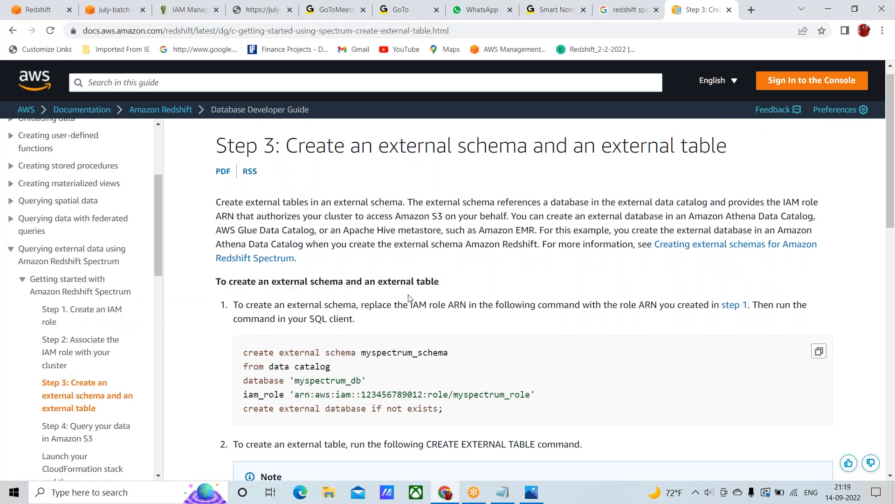
Examine the documentation's create external table example for myspectrum_schema.sales, including its schema prefix
scroll(410, 298, down, 2)
scroll(285, 234, down, 9)
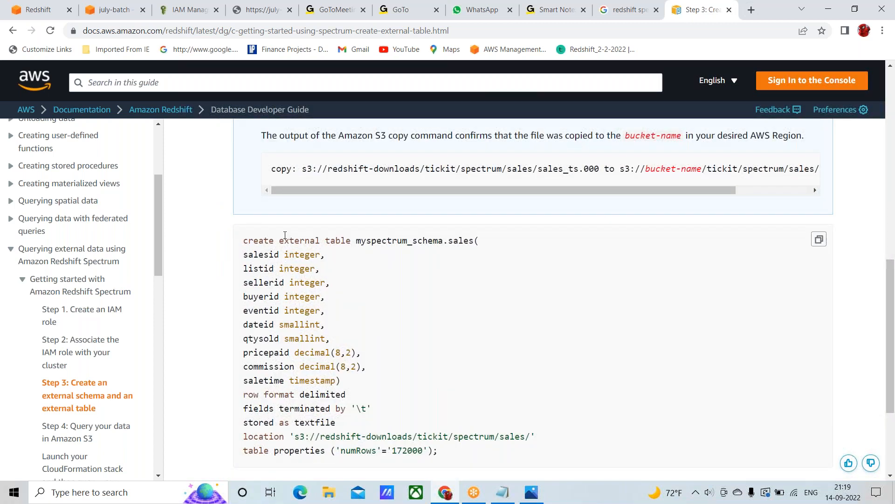
scroll(285, 234, down, 1)
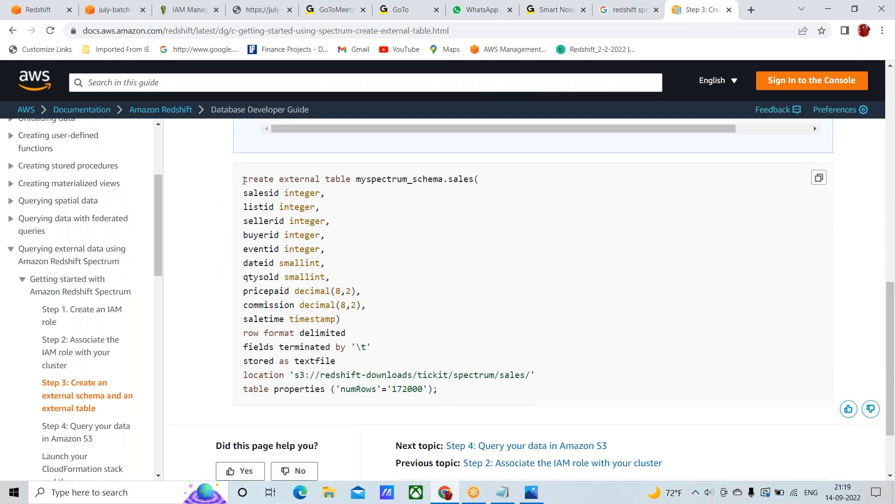
drag(243, 180, 249, 181)
click(249, 181)
drag(244, 179, 460, 398)
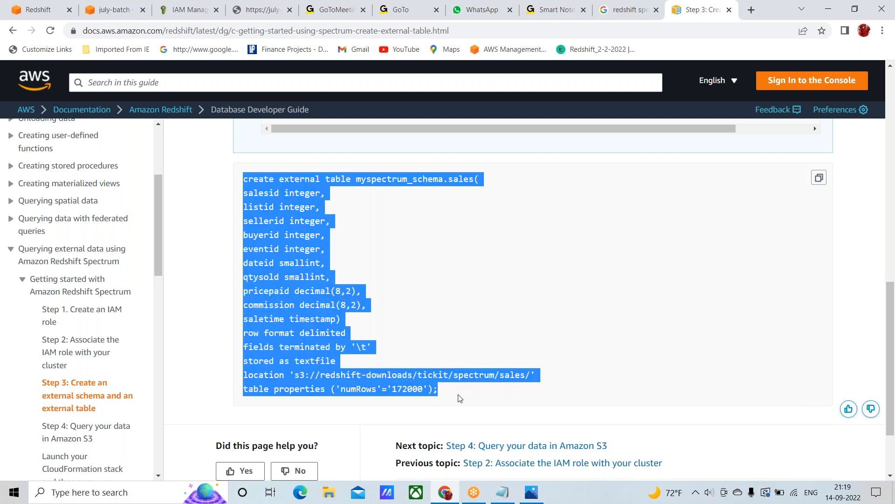
click(436, 282)
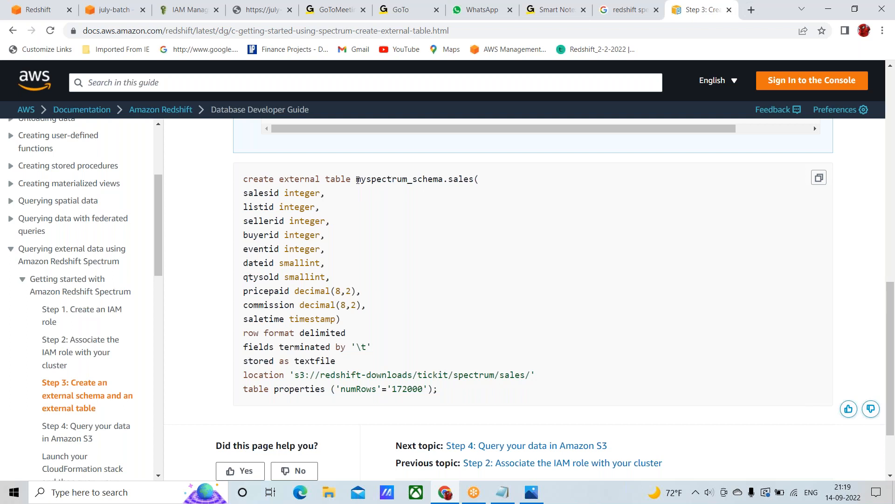
drag(357, 179, 445, 179)
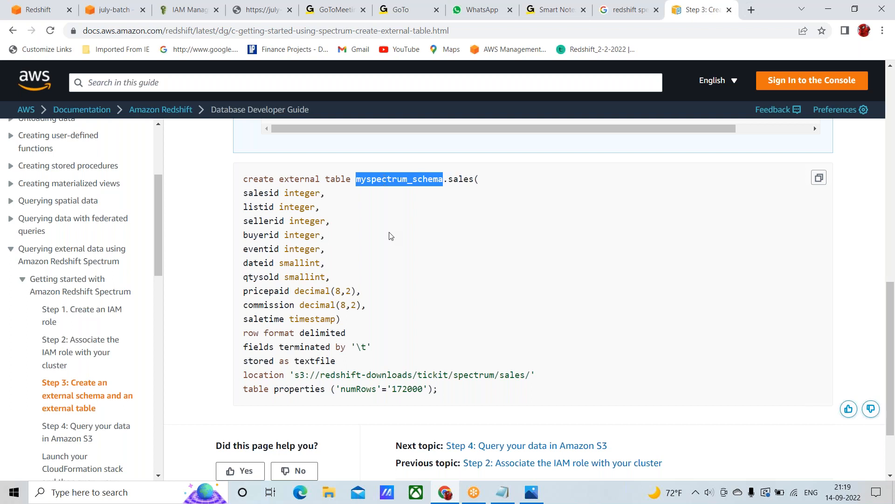
Compare the schema name in the documentation's create external schema command with the one in the external table example
scroll(392, 236, up, 8)
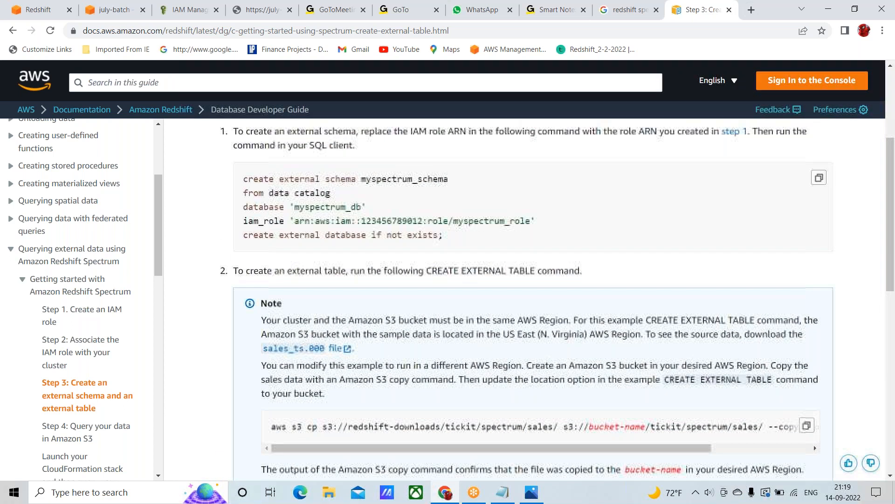
scroll(388, 212, up, 1)
double_click(388, 211)
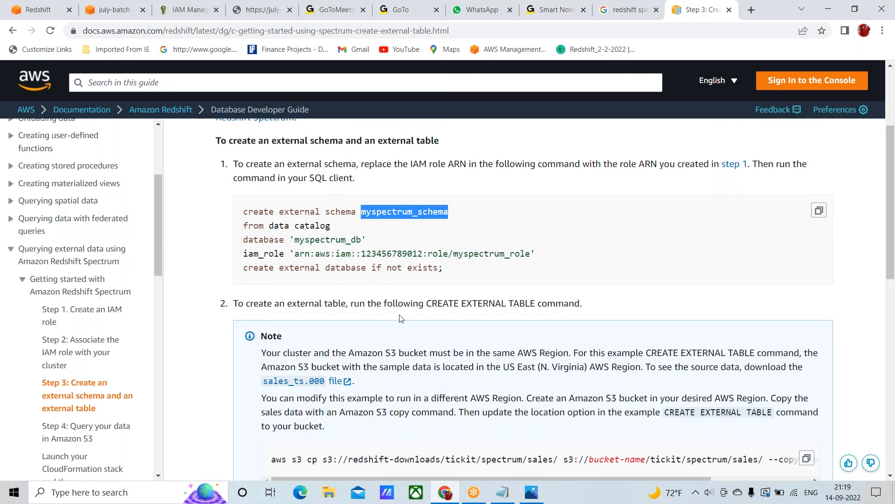
scroll(387, 212, down, 7)
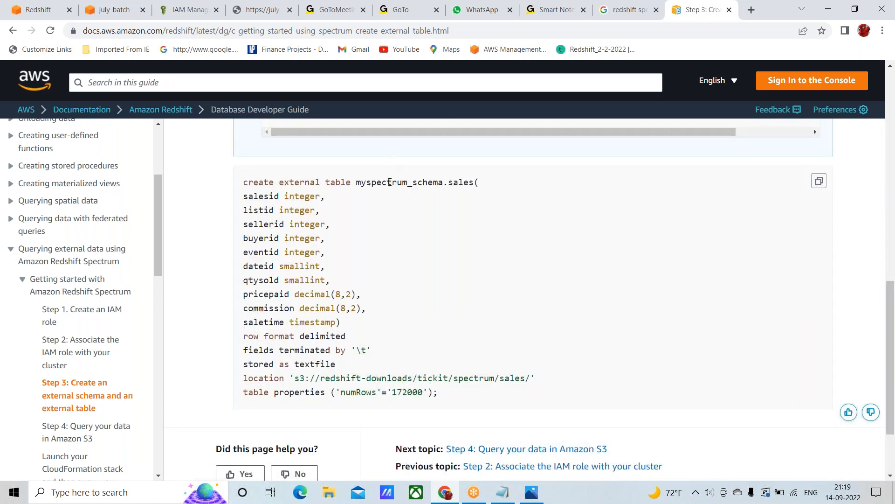
Examine the documentation example's schema-qualified table name, column definitions, delimiter clauses and S3 location line
double_click(390, 182)
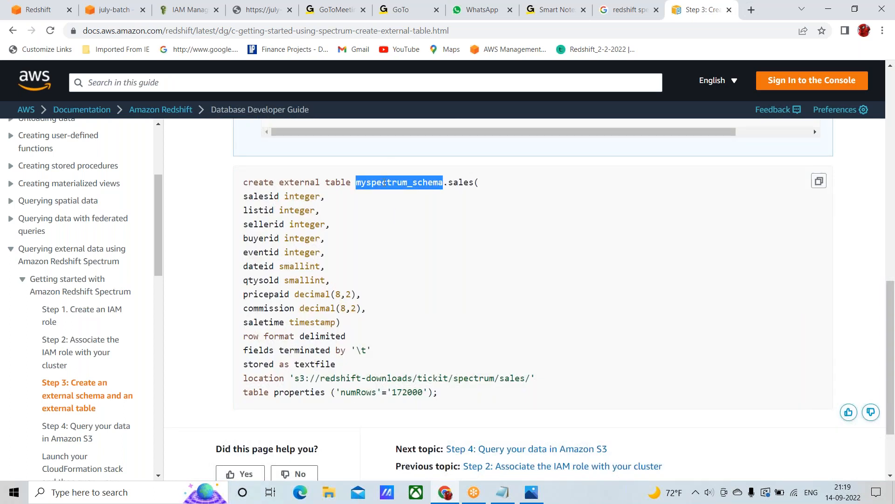
double_click(461, 182)
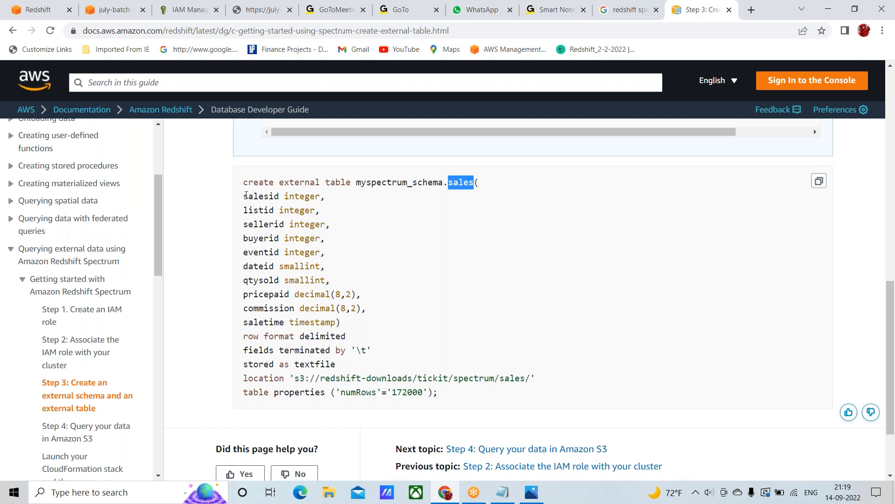
drag(247, 196, 350, 321)
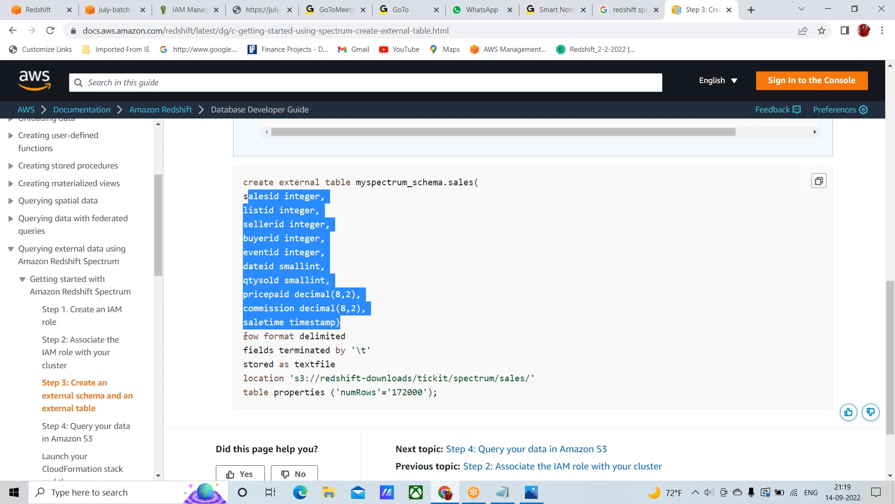
drag(246, 335, 363, 350)
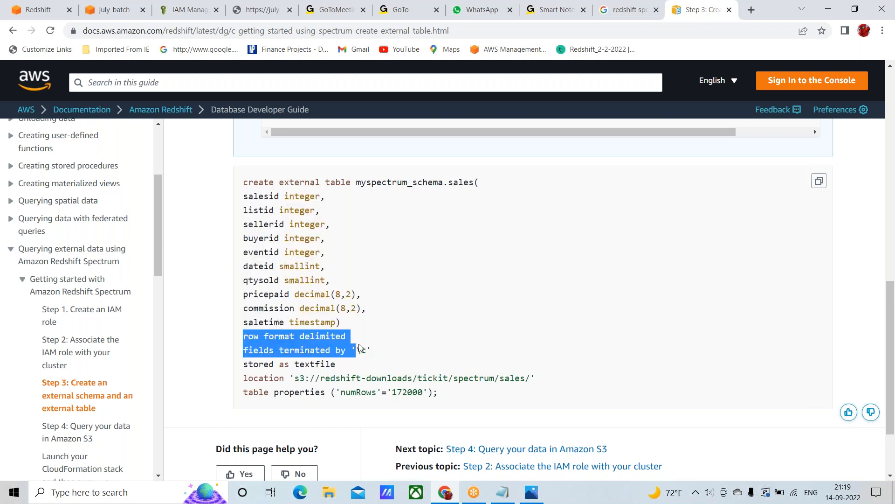
click(286, 360)
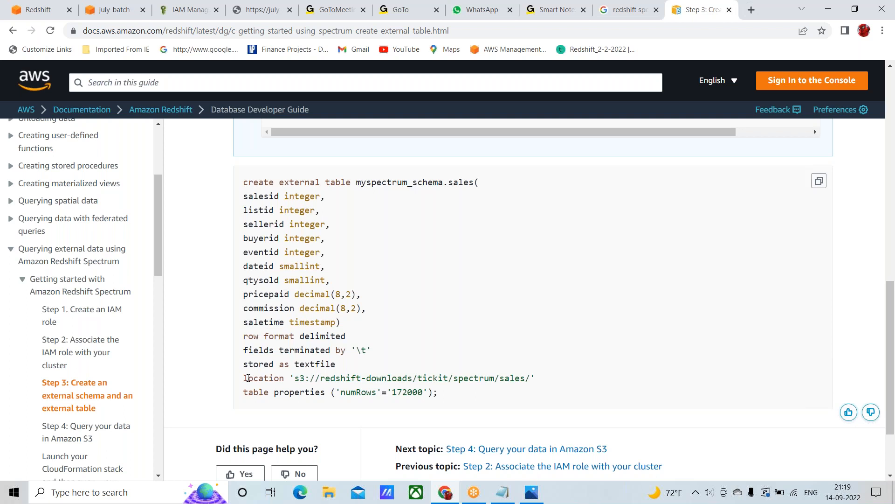
drag(402, 394, 536, 375)
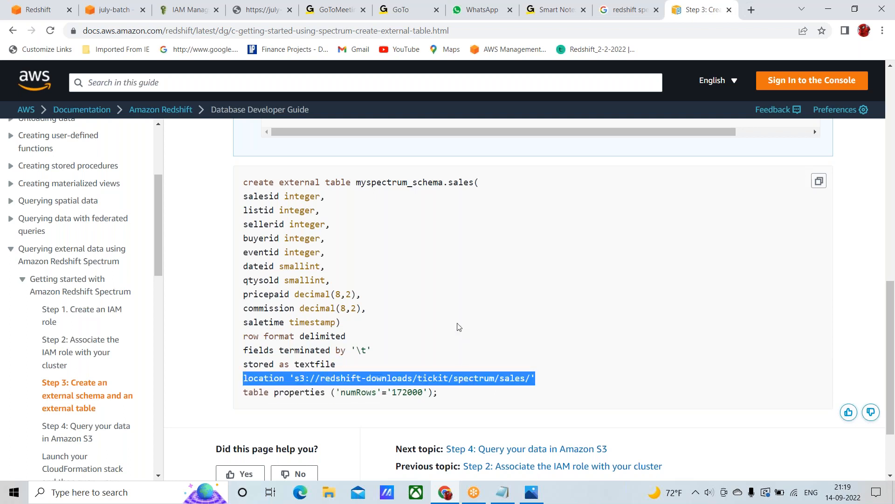
Switch to the Redshift query editor and review the schema and table name in the create external table statement for dept_comma
click(38, 12)
scroll(333, 256, down, 2)
scroll(333, 256, down, 3)
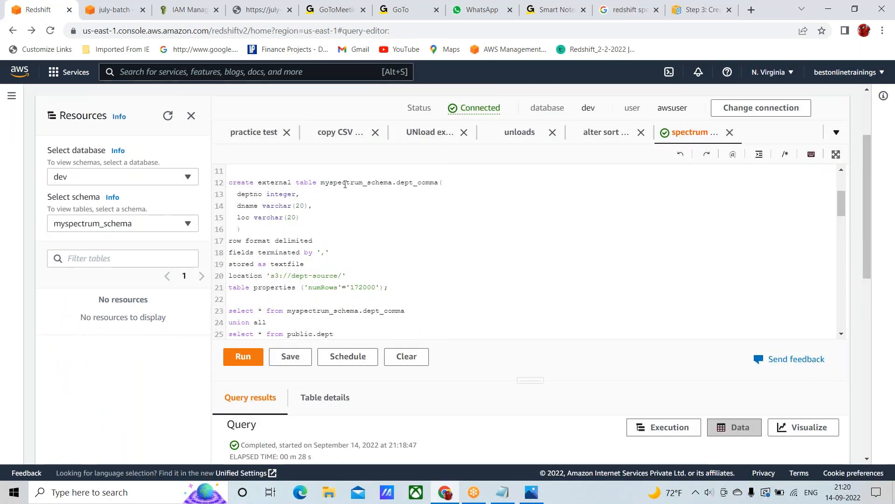
double_click(349, 182)
triple_click(425, 183)
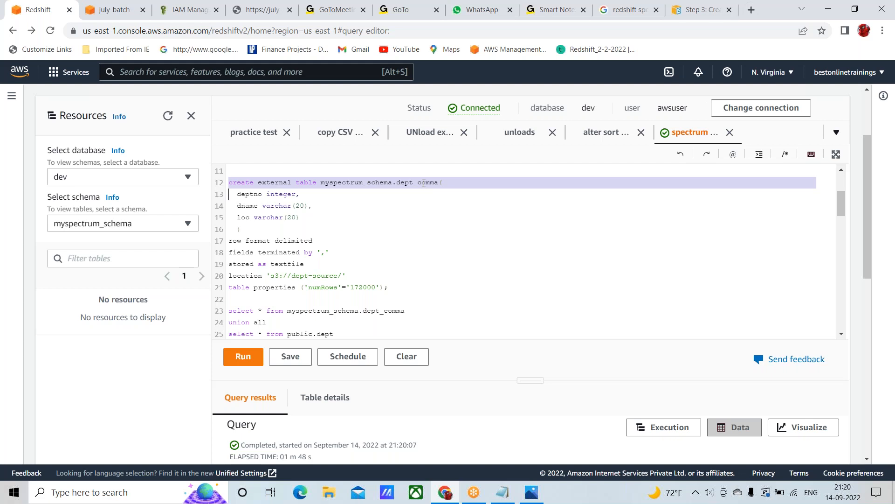
double_click(418, 182)
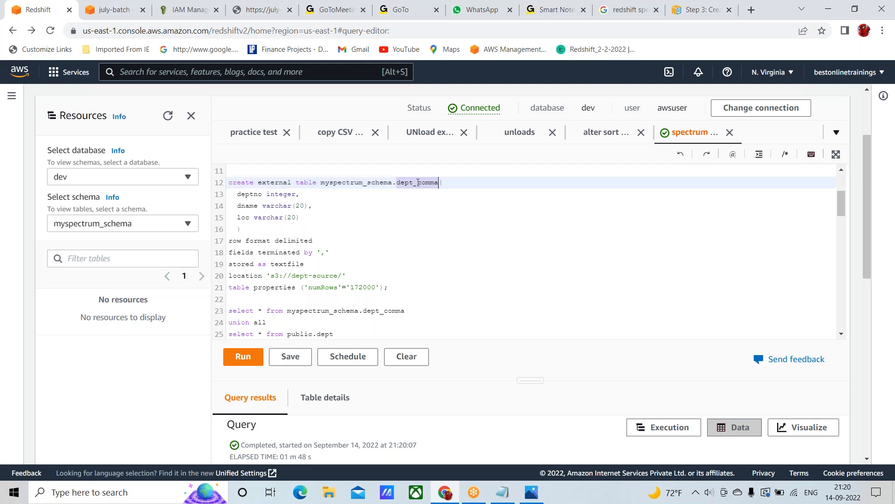
Examine the deptno, dname and loc column definitions in the dept_comma external table statement
click(250, 195)
click(247, 205)
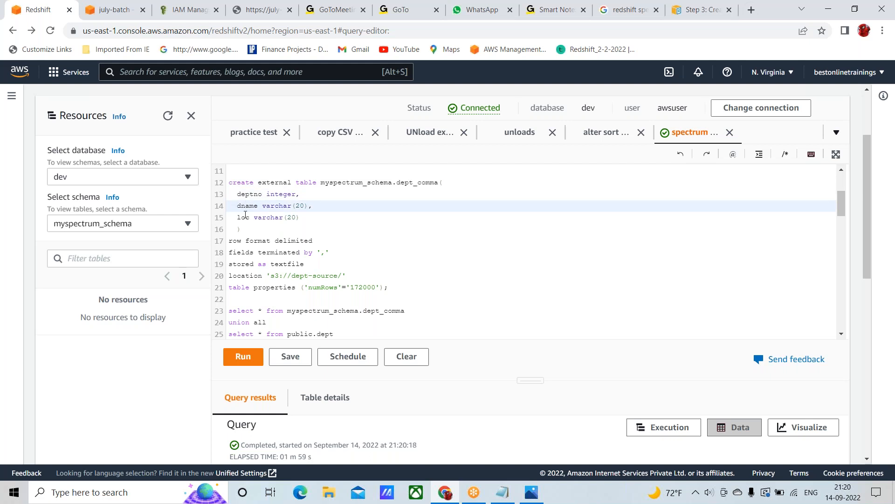
double_click(243, 218)
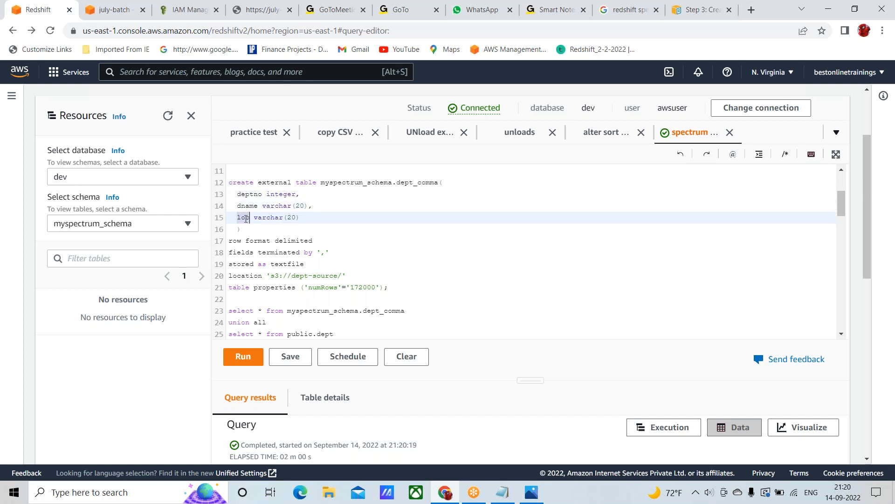
double_click(247, 194)
double_click(247, 206)
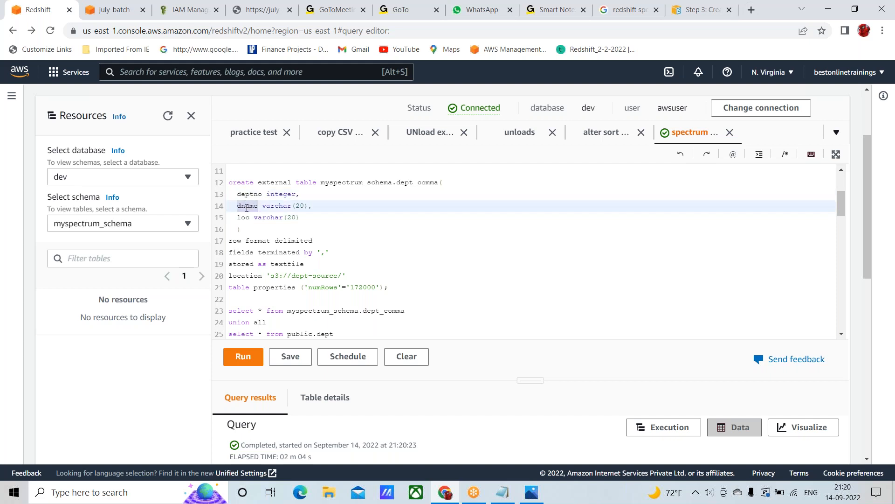
double_click(243, 218)
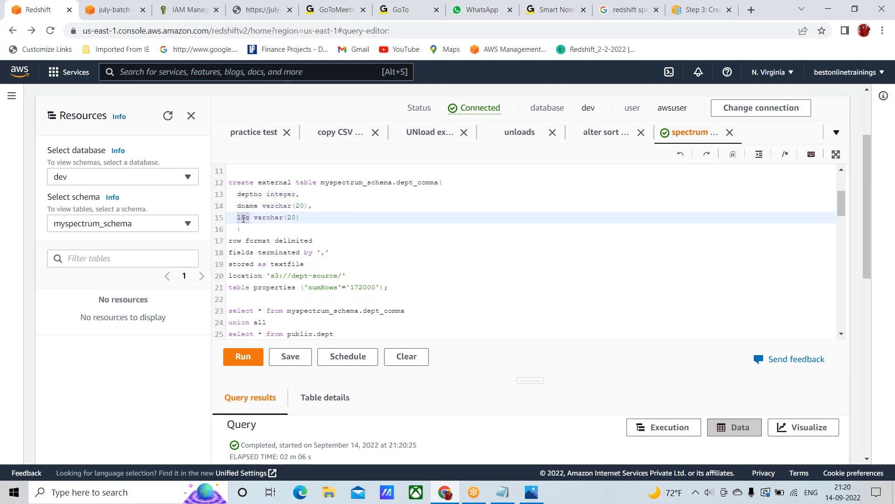
double_click(241, 194)
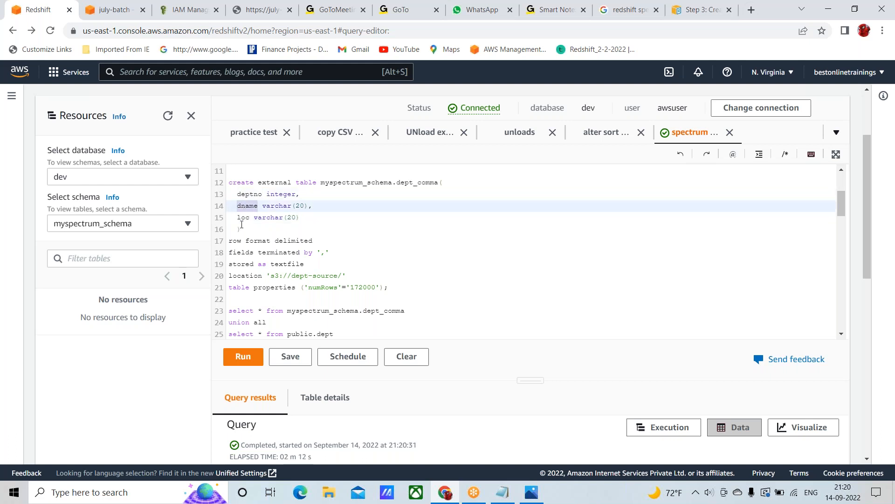
double_click(248, 216)
drag(250, 216, 291, 206)
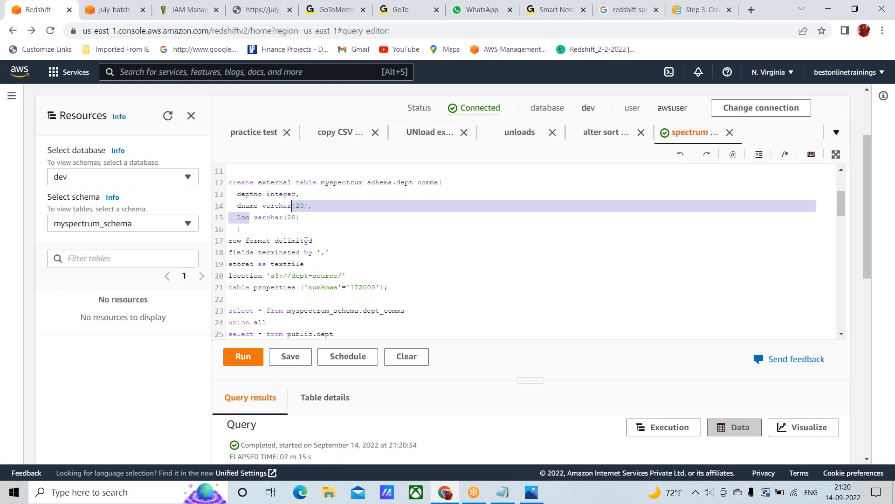
Review the dept_comma statement's delimited row format, comma field terminator and textfile storage clause
click(324, 240)
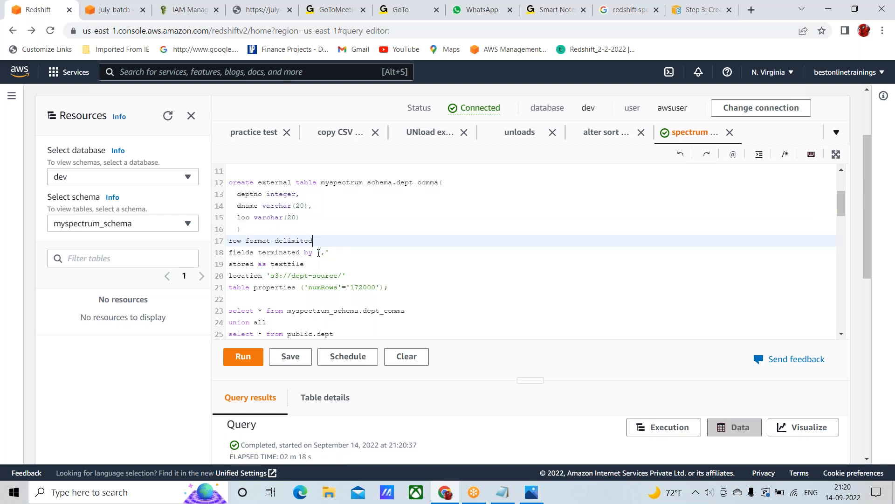
click(318, 253)
drag(319, 253, 343, 253)
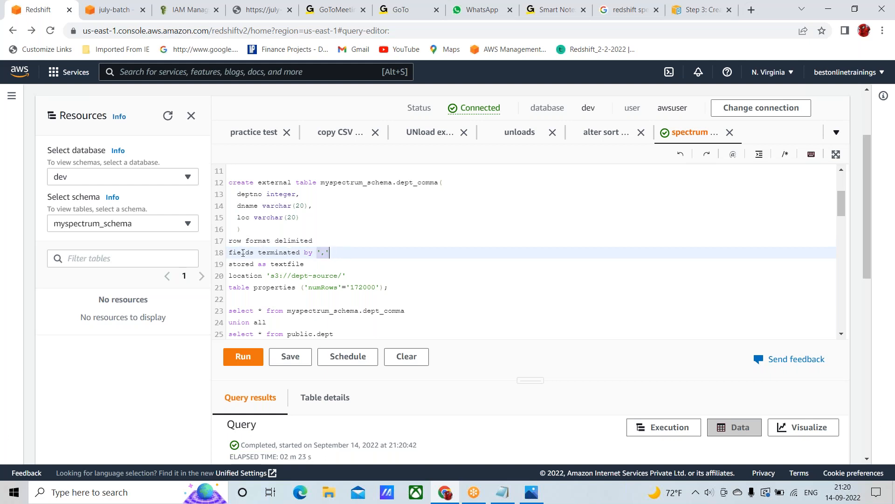
click(326, 253)
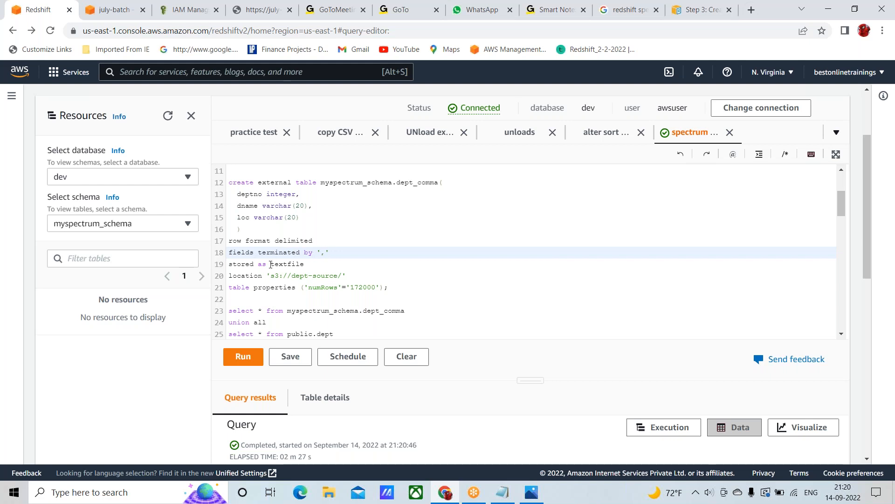
double_click(286, 265)
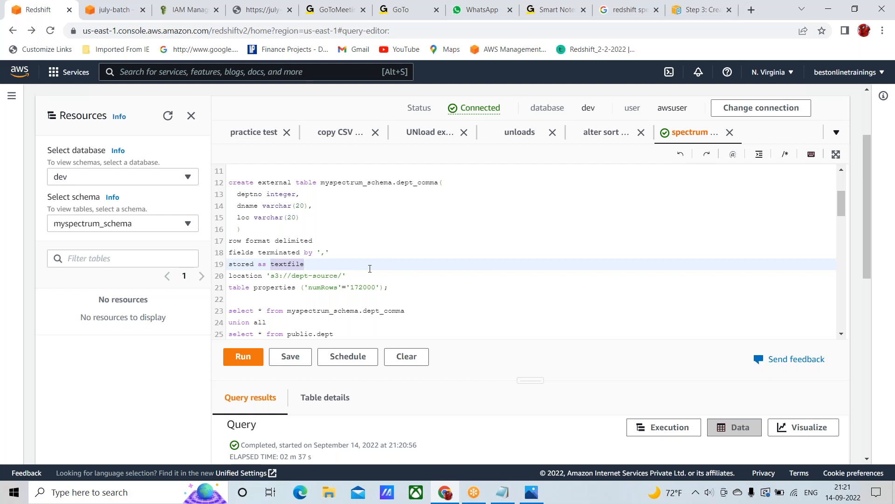
Insert three blank lines between the dept_comma create external table statement and the select query below it
click(258, 302)
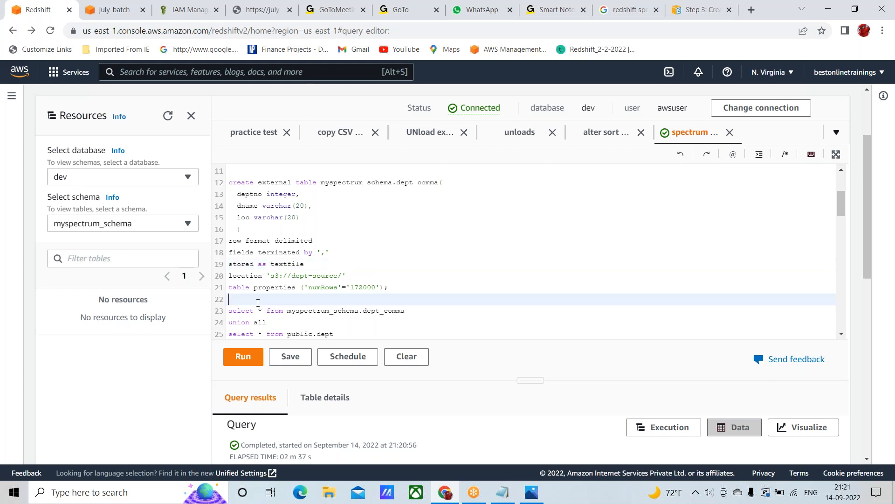
key(Return)
key(Return)
key(Return)
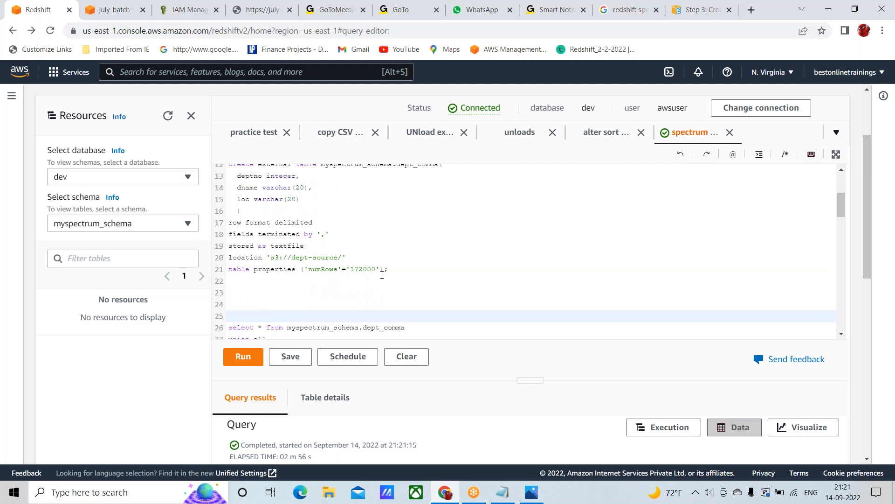
scroll(382, 275, down, 2)
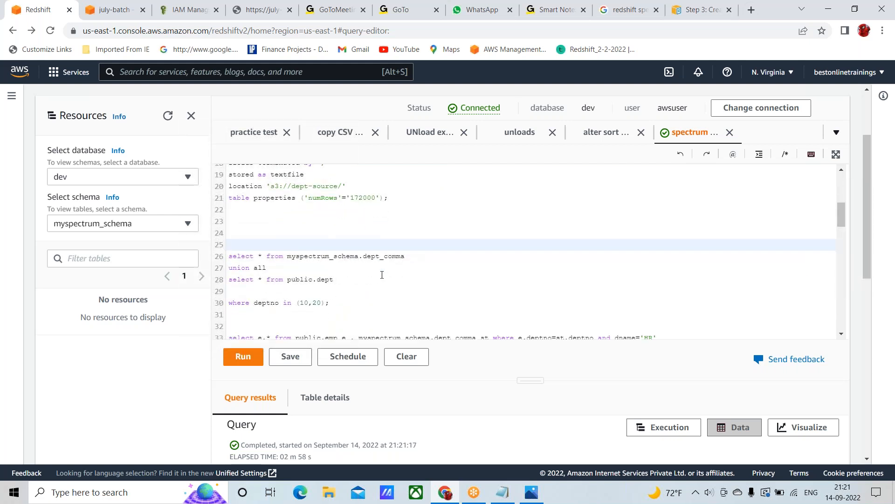
scroll(382, 275, up, 1)
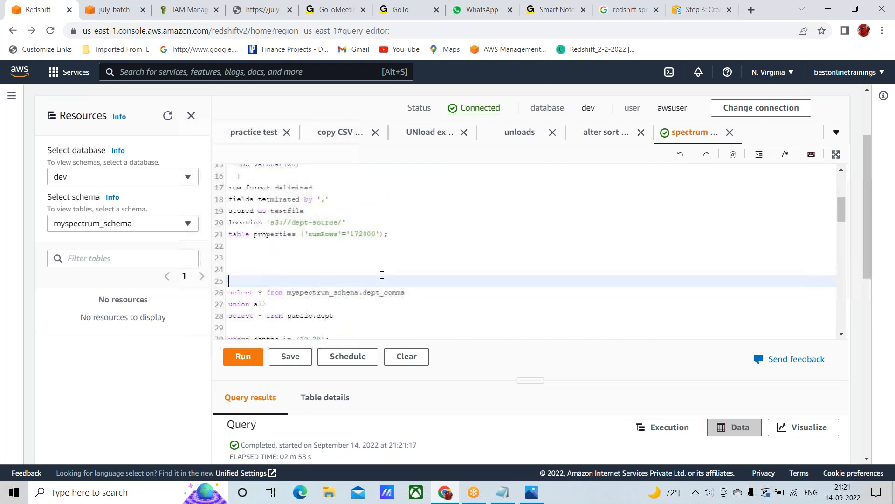
Switch to the july-batch bucket in Amazon S3, open dept1.txt and copy its S3 URI
click(126, 12)
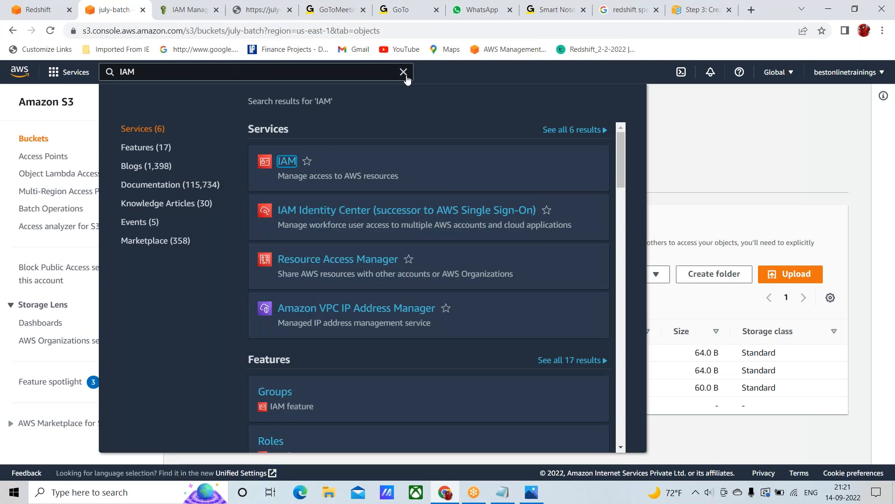
click(404, 72)
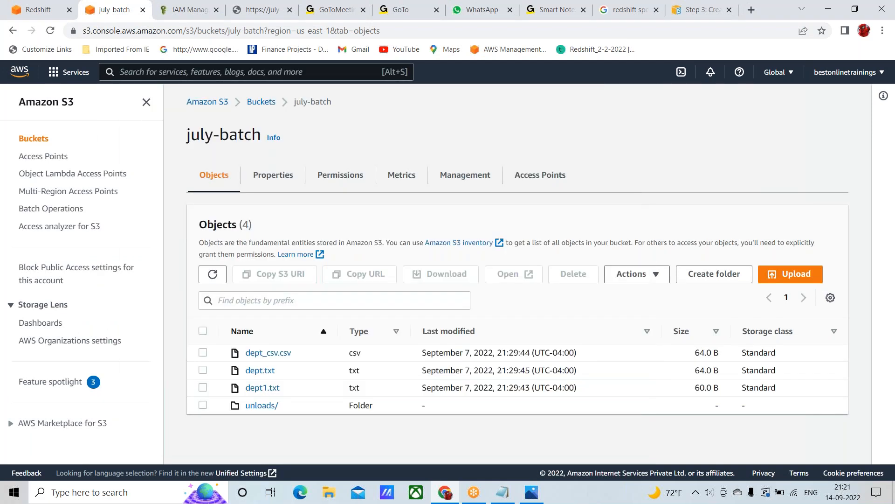
click(261, 389)
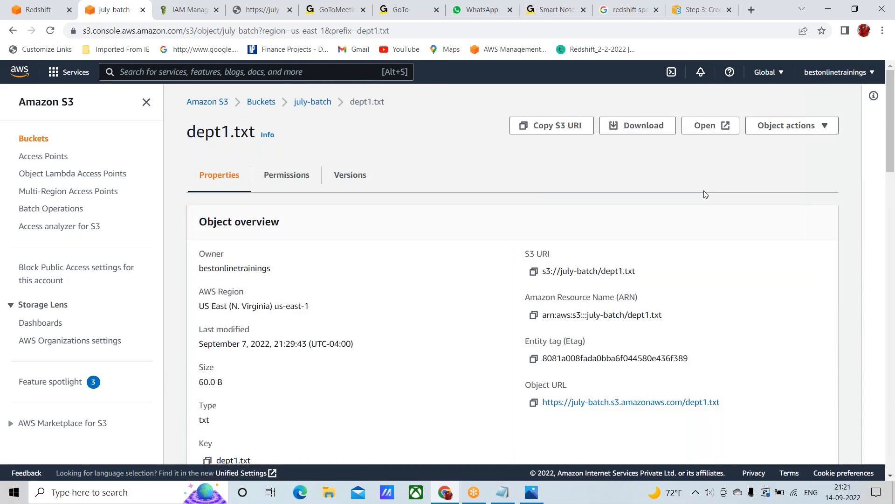
click(534, 273)
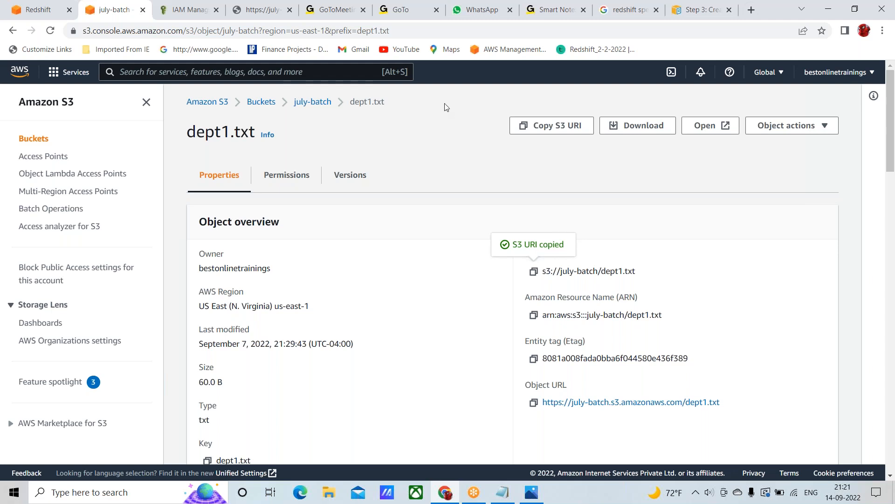
Return to the Redshift query editor and paste the URI s3://july-batch/dept1.txt on line 23, below the create external table statement
click(46, 13)
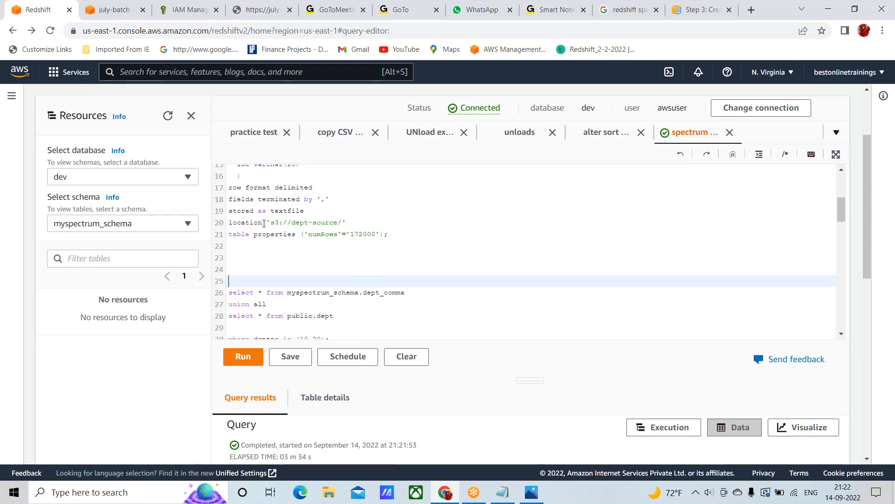
scroll(269, 221, up, 2)
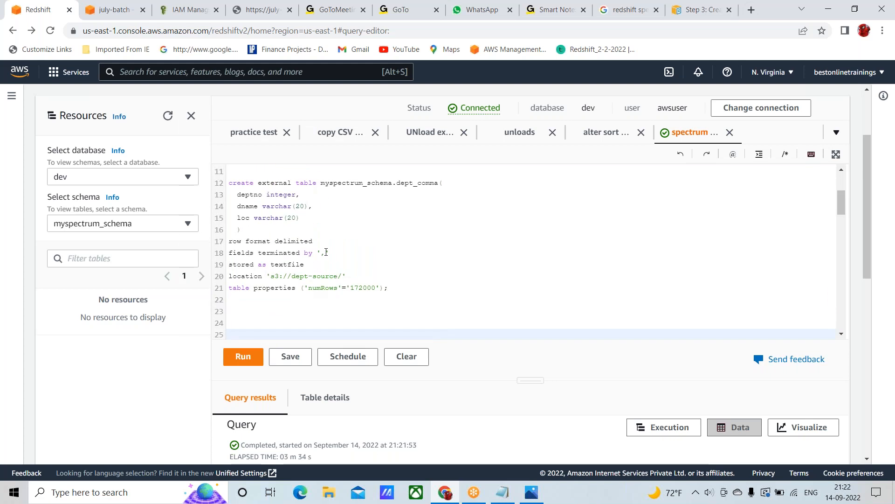
click(248, 311)
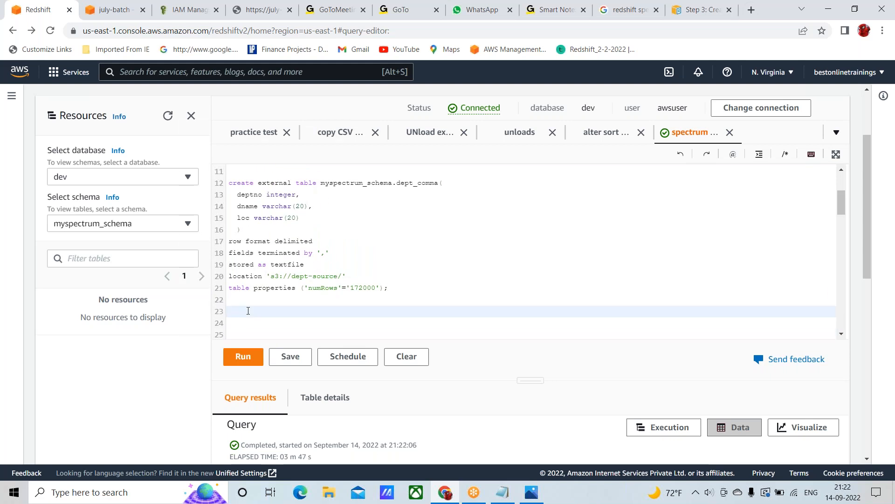
key(ctrl+v)
Copy the whole create external table statement for myspectrum_schema.dept_comma and paste the duplicate into the blank lines above it, starting at line 7
click(229, 182)
key(shift+Down)
key(shift+Down)
key(shift+Down)
key(shift+Down)
key(shift+Down)
key(shift+Down)
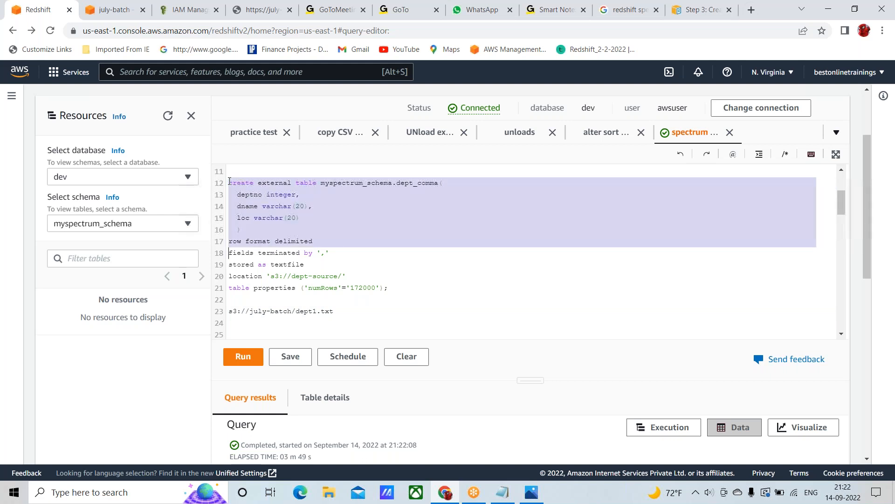
key(shift+Down)
key(shift+Down)
key(shift+Down)
key(shift+Down)
key(shift+Down)
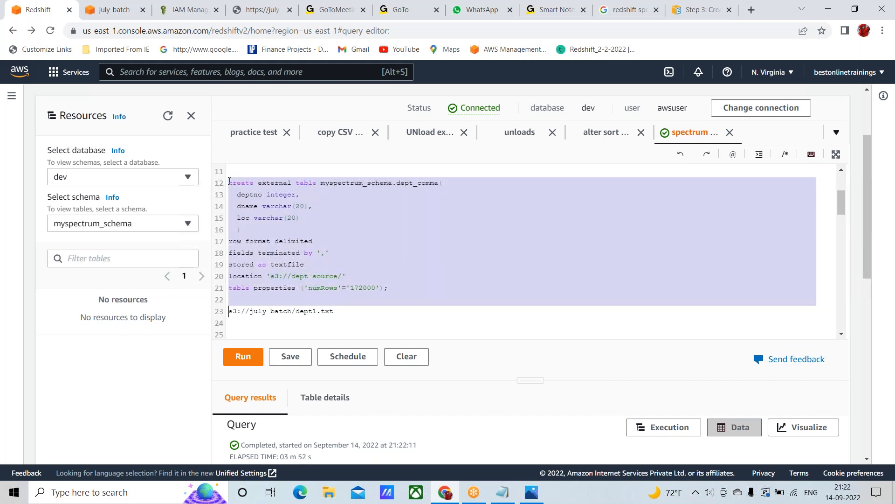
scroll(346, 254, down, 2)
drag(308, 250, 259, 257)
click(259, 257)
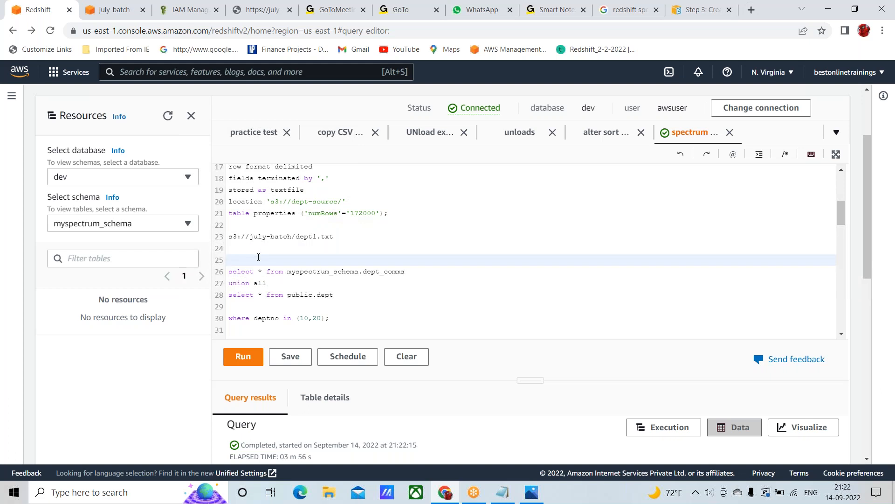
scroll(309, 251, up, 4)
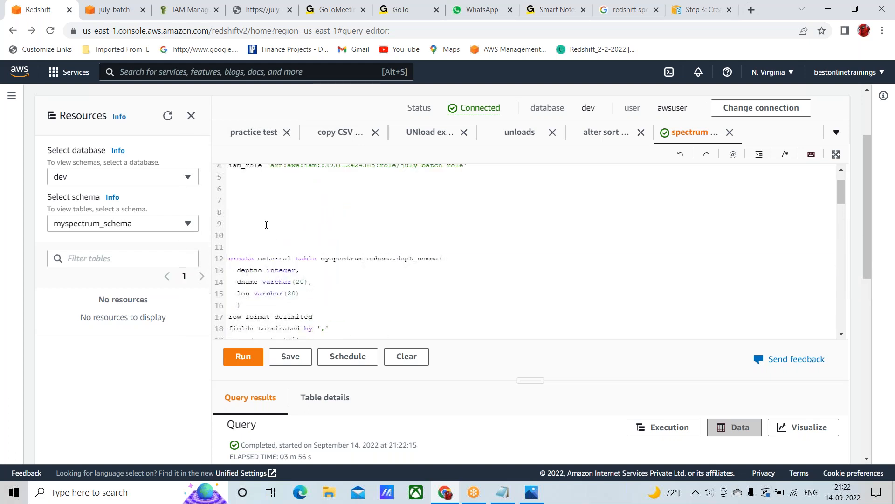
click(241, 199)
key(ctrl+v)
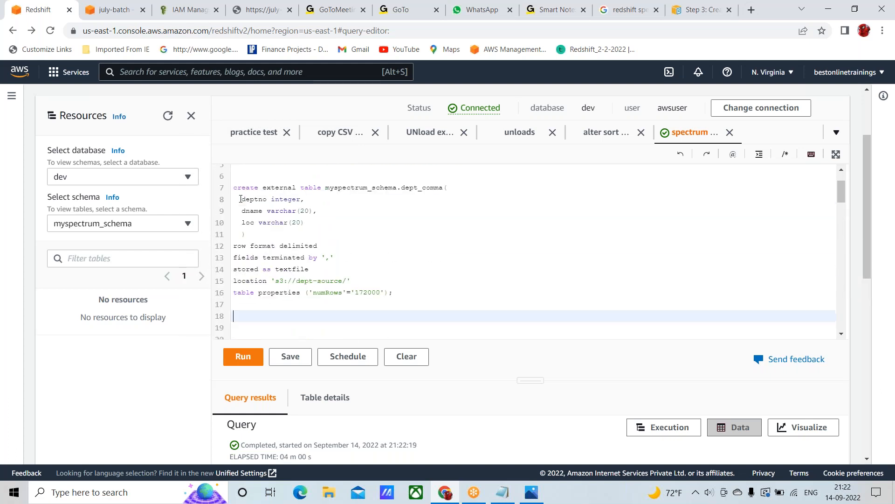
Select and copy the URI s3://july-batch/dept1.txt on line 34, below the original create external table statement
scroll(335, 278, down, 2)
scroll(334, 279, down, 3)
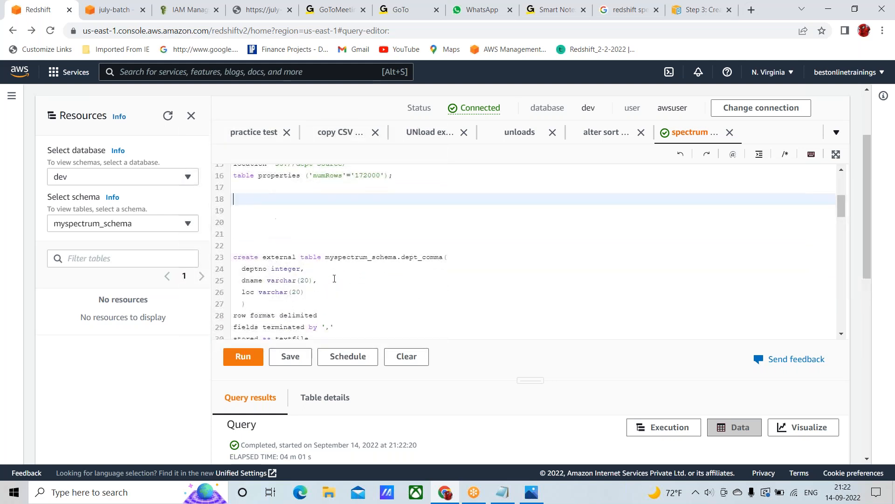
click(288, 291)
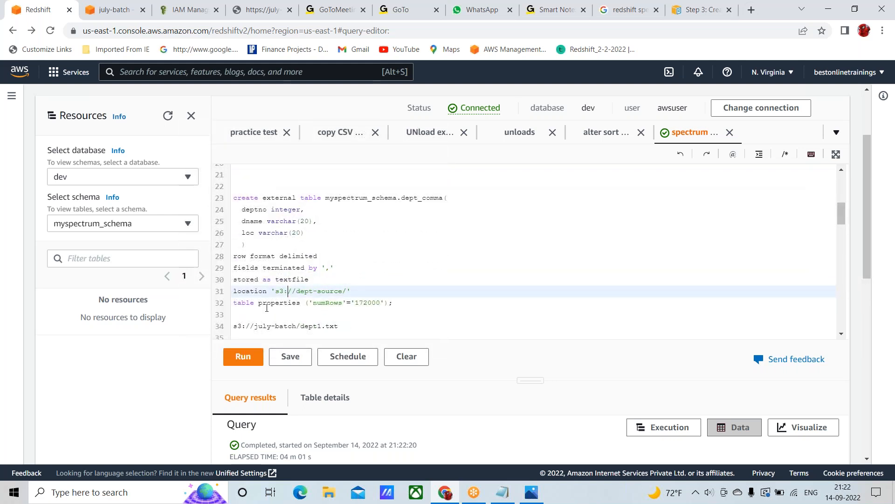
key(ctrl+a)
click(300, 251)
scroll(300, 251, up, 10)
scroll(299, 250, up, 7)
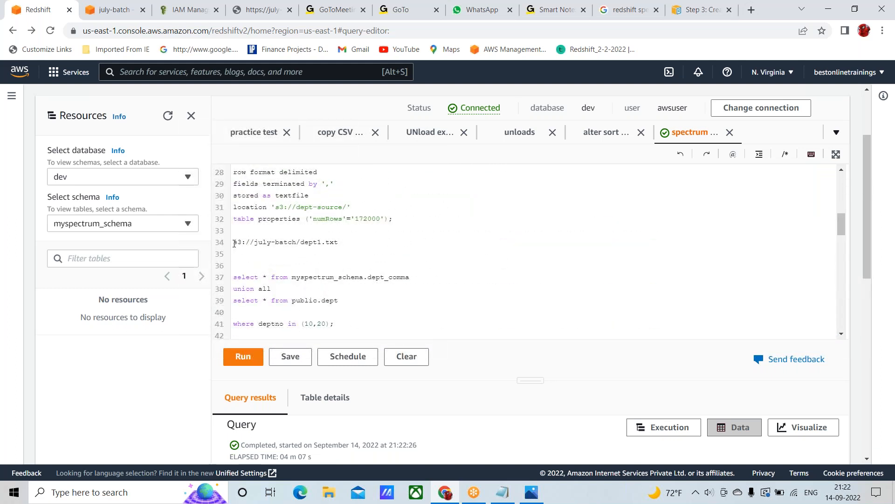
click(234, 243)
key(shift+Right)
key(shift+Right)
key(shift+Right)
key(shift+Right)
key(shift+Right)
key(shift+Right)
key(shift+Right)
key(shift+Right)
key(shift+Right)
key(shift+Right)
key(shift+Right)
key(shift+Right)
key(shift+Right)
key(shift+Right)
key(shift+Right)
key(shift+Right)
key(shift+Right)
key(shift+Right)
key(shift+Right)
key(shift+Right)
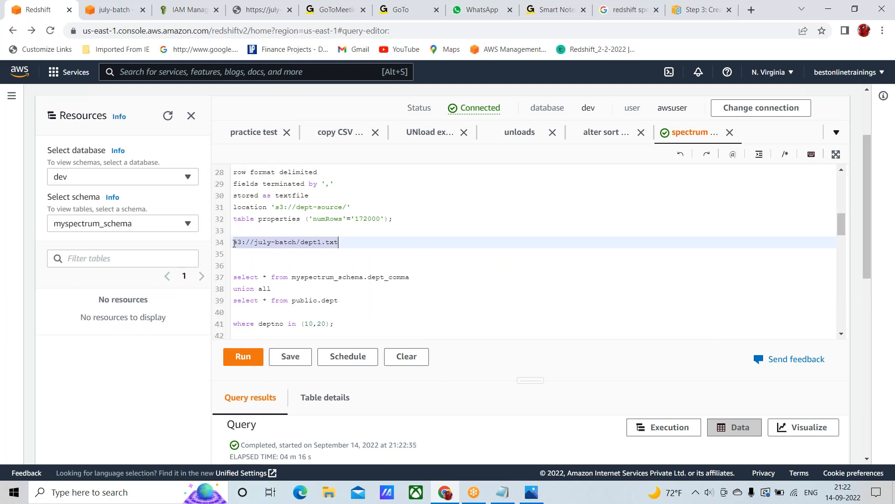
Replace the location path on line 15 of the duplicated create external table statement with s3://july-batch/dept1.txt
scroll(280, 246, up, 3)
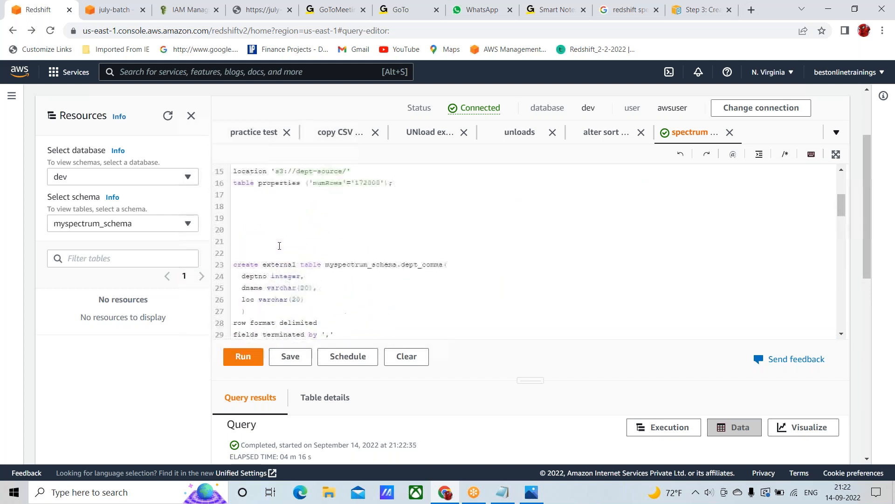
scroll(279, 245, up, 2)
click(274, 227)
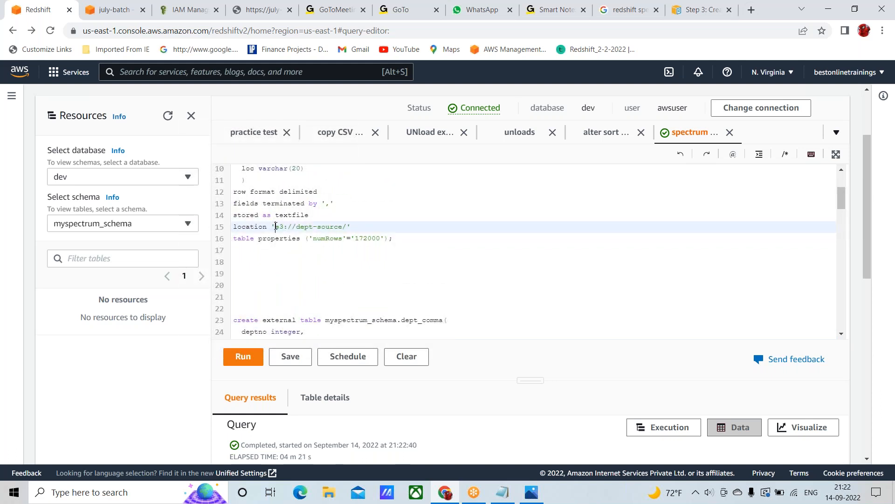
key(shift+Right)
key(shift+Right)
key(shift+Right)
key(shift+Right)
key(shift+Right)
key(shift+Right)
key(shift+Right)
key(shift+Right)
key(shift+Right)
key(shift+Right)
key(shift+Right)
key(shift+Right)
key(shift+Right)
key(shift+Right)
key(shift+Right)
key(shift+Right)
key(shift+Right)
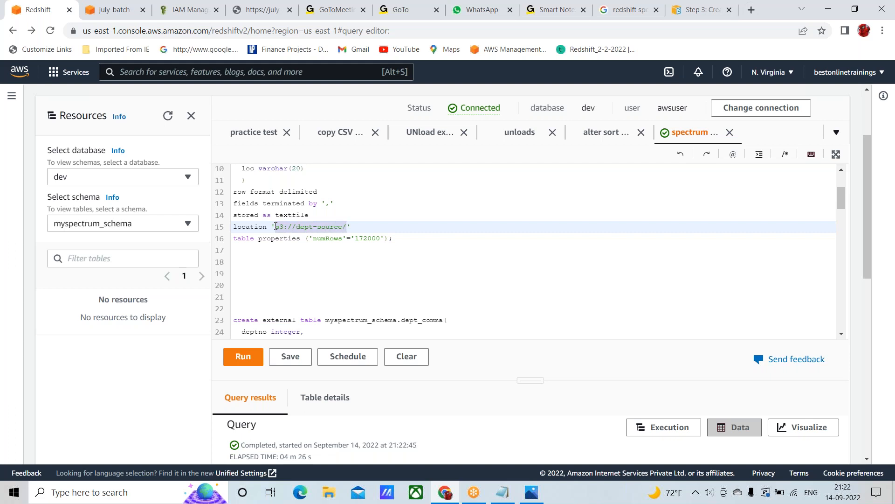
key(ctrl+v)
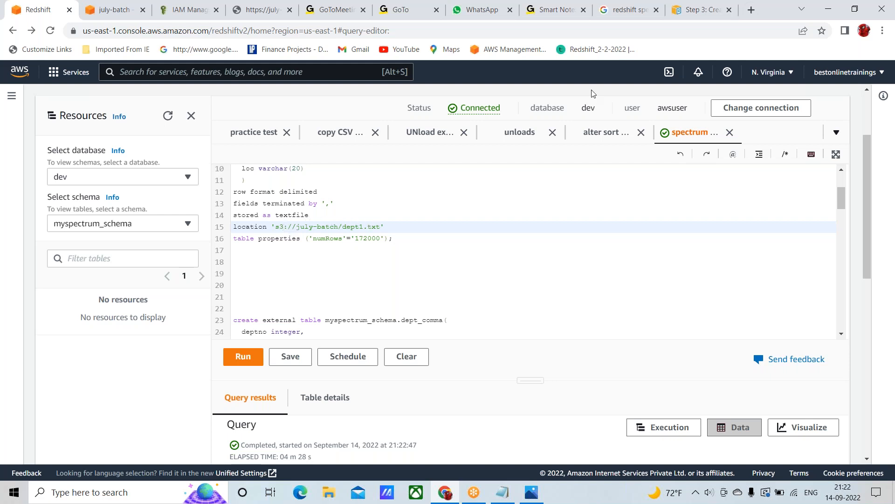
Delete the table properties clause on line 16 and check that clause in the AWS documentation's myspectrum_schema.sales example
click(381, 239)
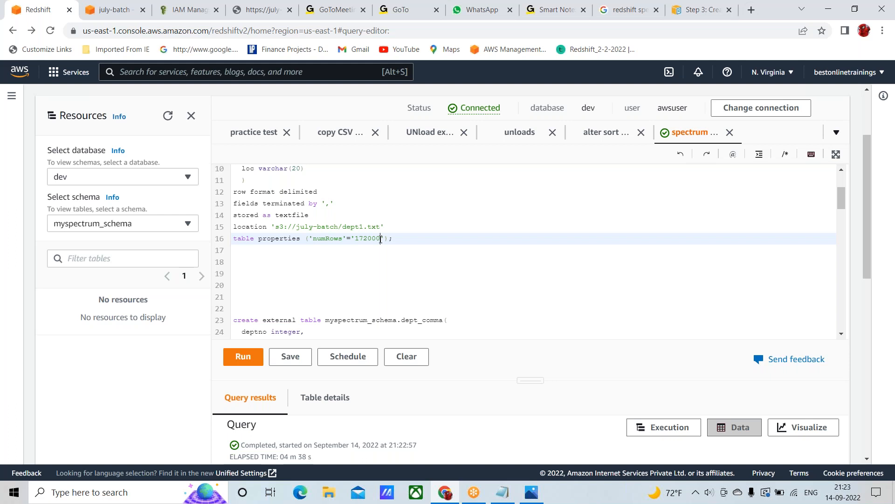
key(BackSpace)
key(BackSpace)
key(BackSpace)
key(BackSpace)
key(BackSpace)
key(BackSpace)
key(BackSpace)
key(BackSpace)
key(BackSpace)
key(BackSpace)
key(BackSpace)
key(BackSpace)
key(BackSpace)
key(BackSpace)
key(BackSpace)
key(BackSpace)
key(BackSpace)
key(BackSpace)
key(BackSpace)
key(BackSpace)
key(BackSpace)
key(BackSpace)
key(BackSpace)
key(BackSpace)
key(BackSpace)
key(BackSpace)
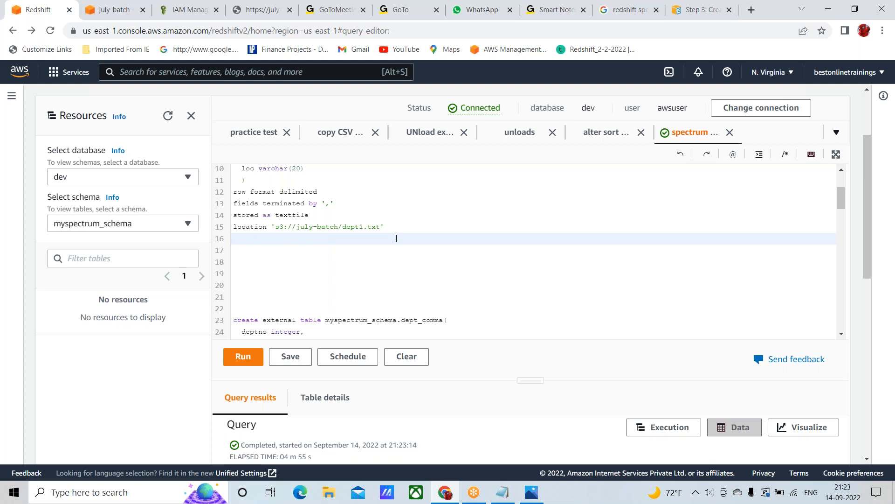
click(703, 10)
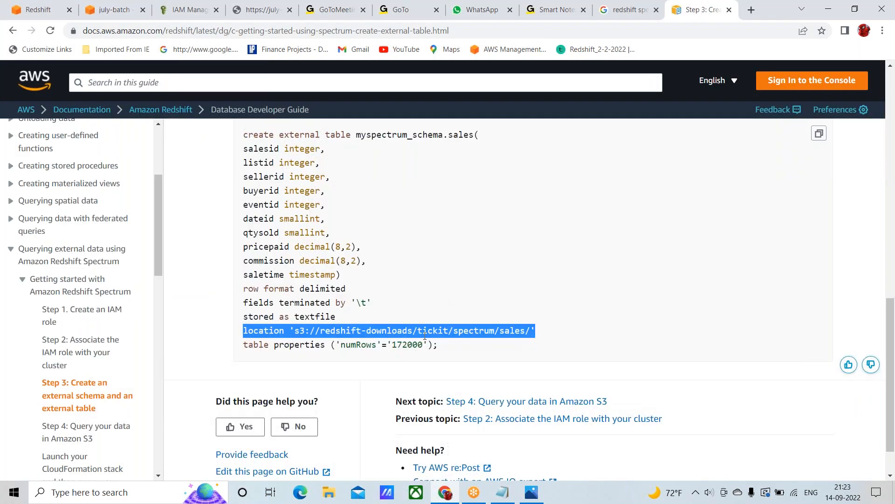
click(245, 348)
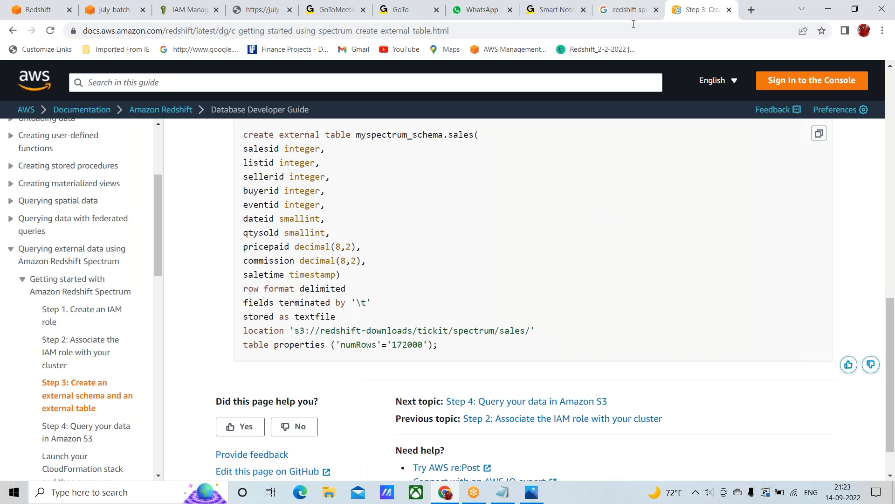
click(54, 10)
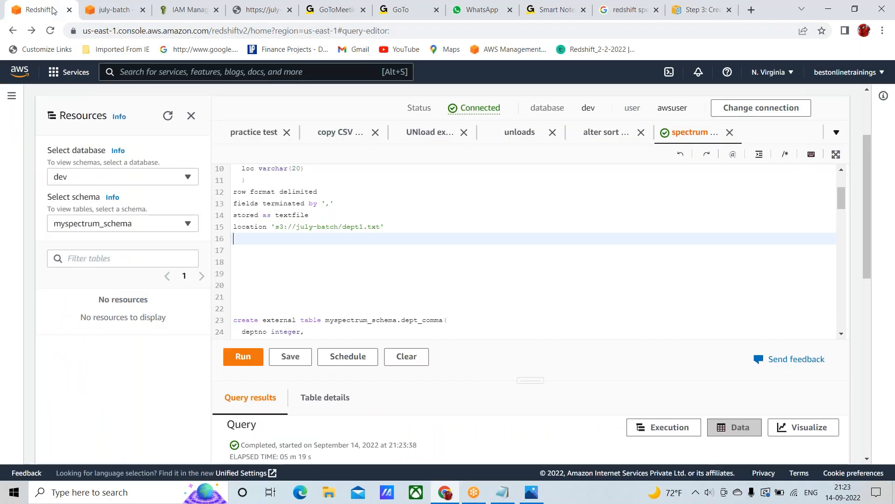
Try to run only the edited create external table statement for myspectrum_schema.dept_comma, from line 7 through line 16
scroll(289, 275, up, 2)
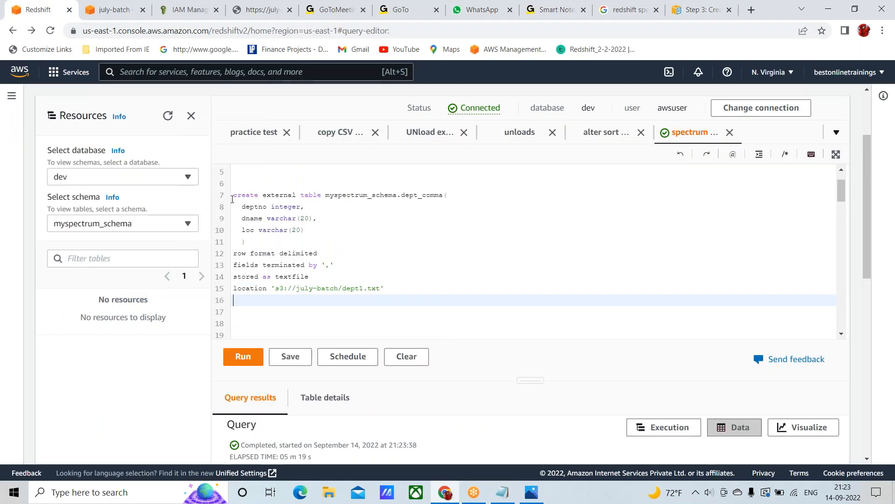
click(234, 196)
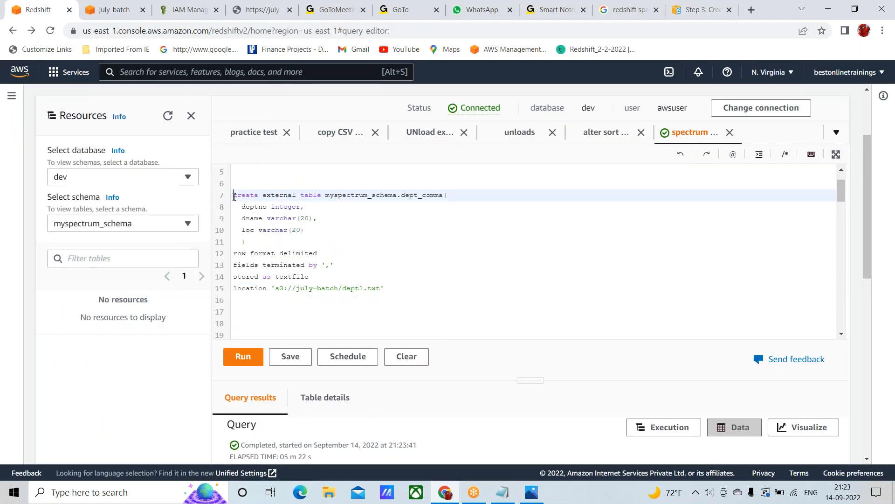
key(shift+Down)
key(shift+Down)
key(shift+Down)
key(shift+Down)
key(shift+Down)
key(shift+Down)
key(shift+Down)
key(shift+Down)
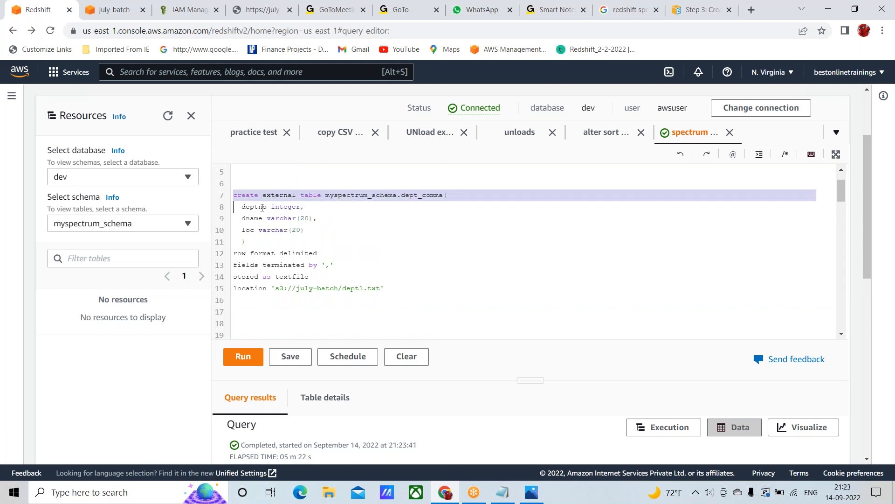
key(shift+Down)
key(shift+Down)
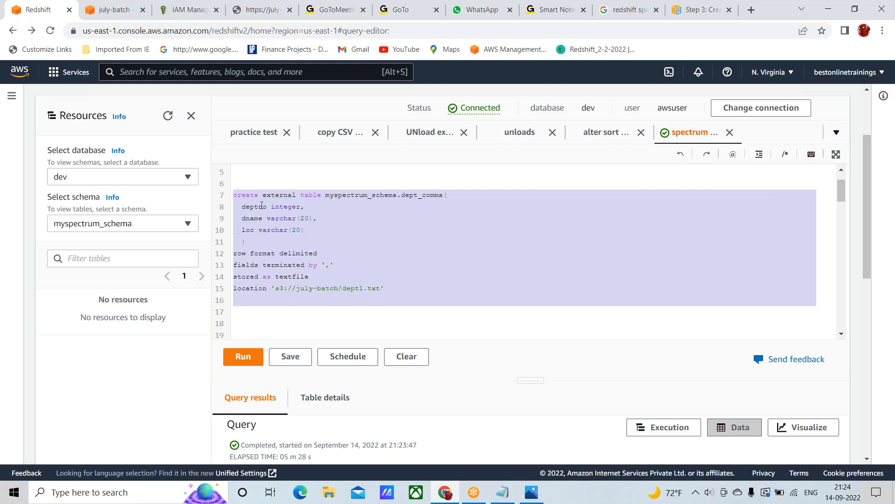
click(243, 357)
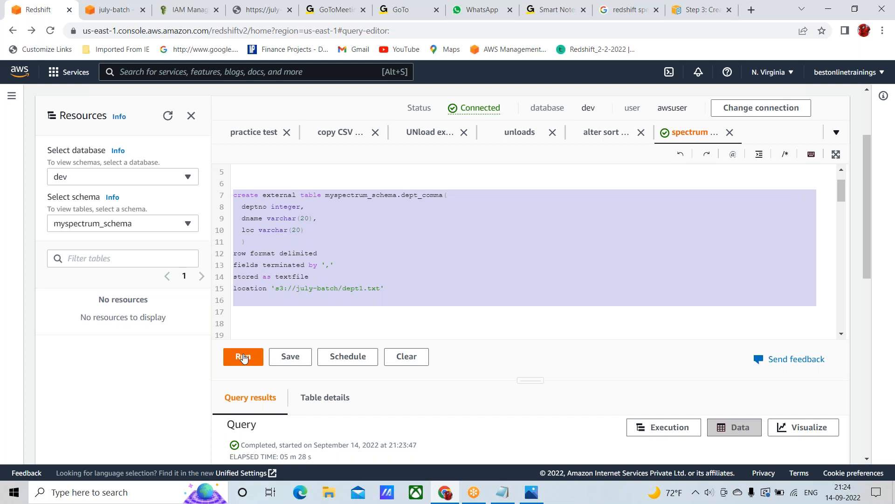
click(243, 357)
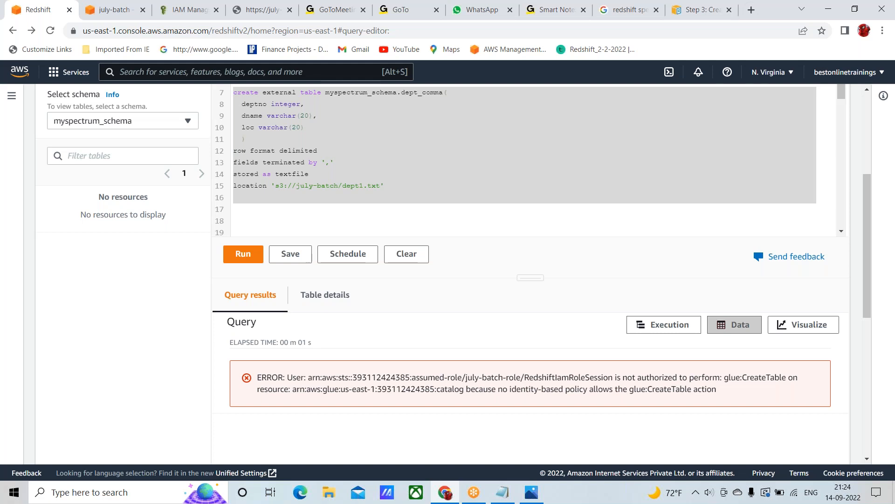
Examine the query's error message for the role, the denied action and the policy it mentions
scroll(511, 281, up, 1)
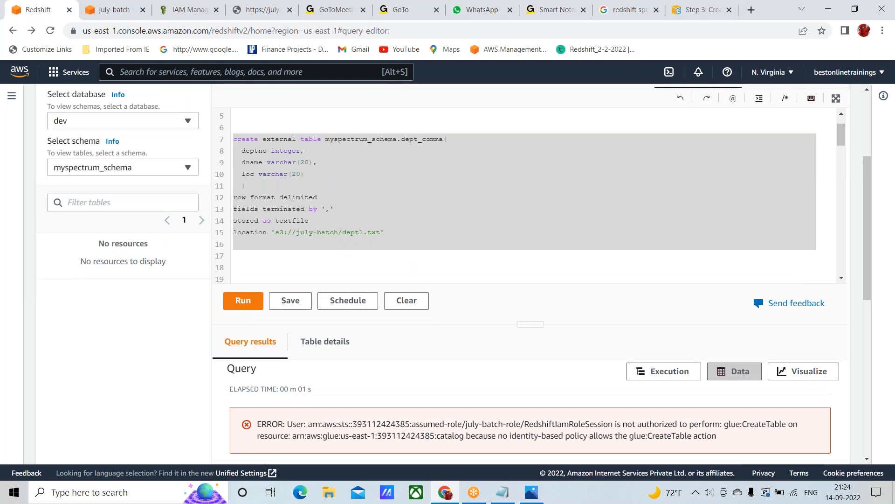
scroll(531, 195, down, 2)
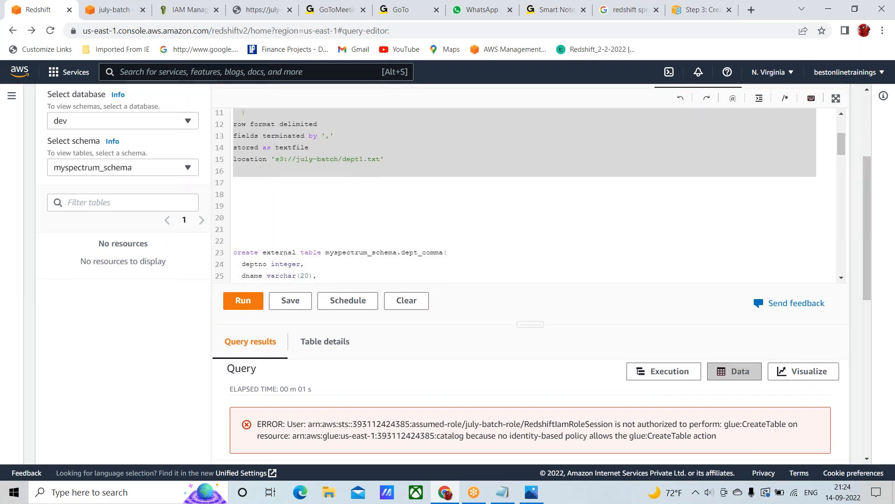
scroll(530, 195, up, 2)
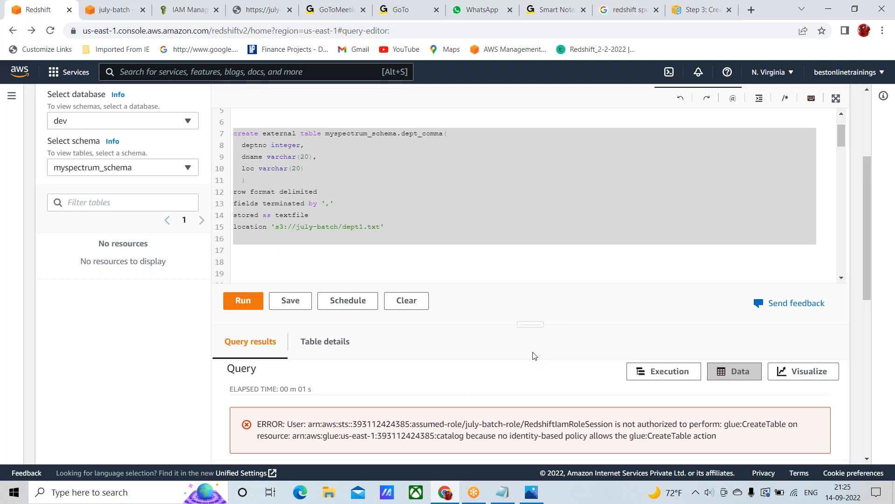
scroll(539, 314, down, 1)
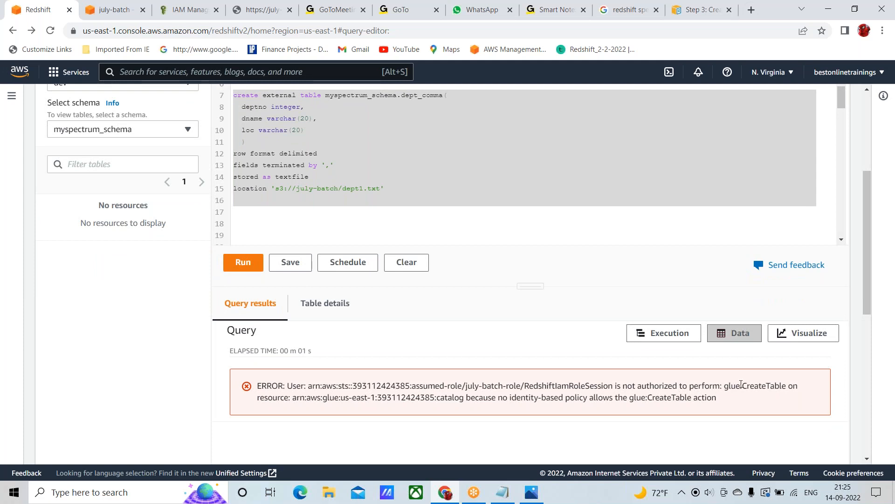
double_click(441, 387)
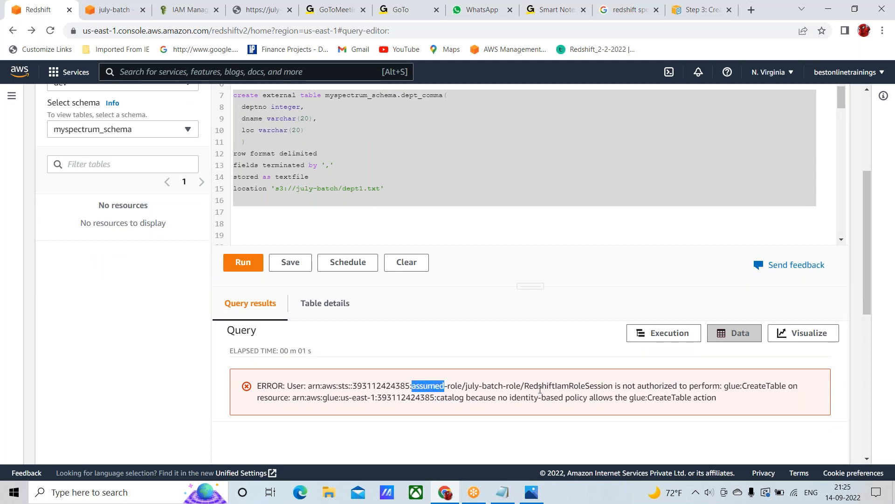
double_click(563, 387)
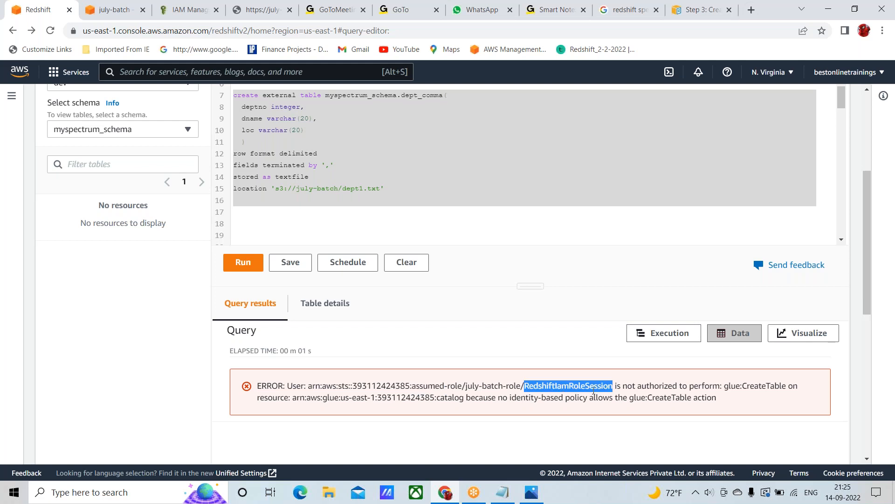
click(649, 393)
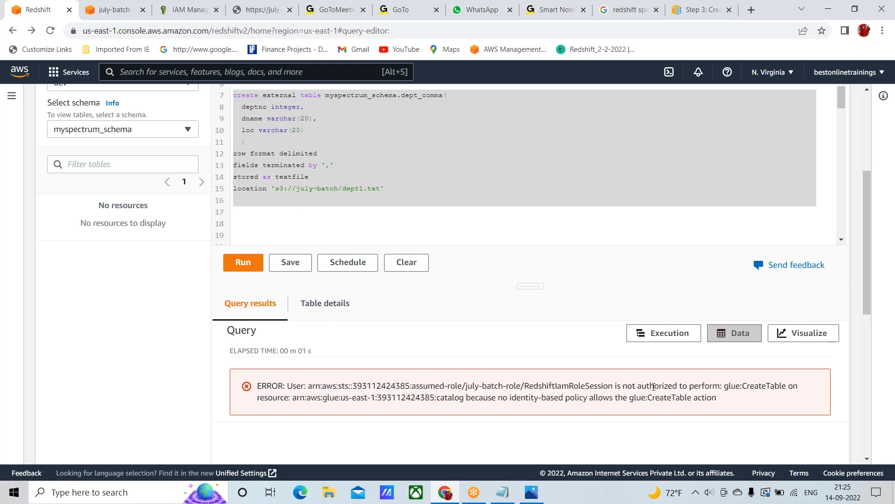
double_click(655, 389)
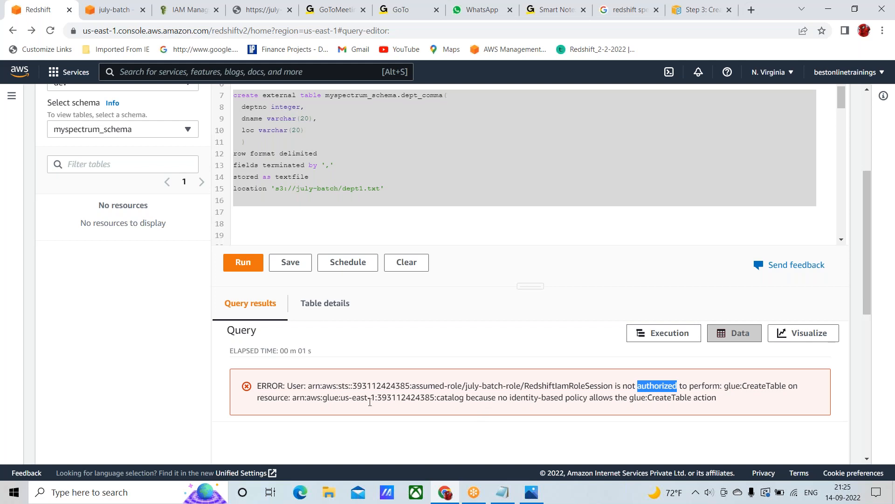
double_click(523, 399)
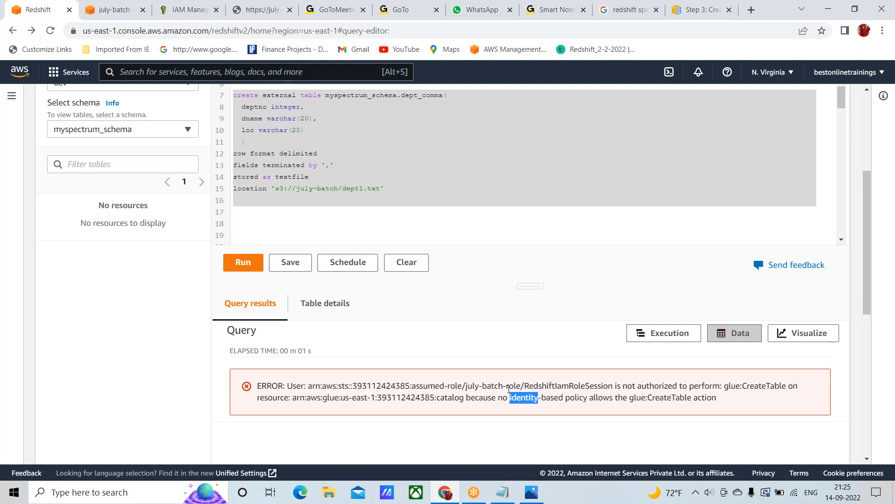
Open Step 1, Create an IAM role, in the Redshift Spectrum documentation and highlight the permissions policies to choose in instruction 6
click(703, 14)
scroll(425, 275, up, 10)
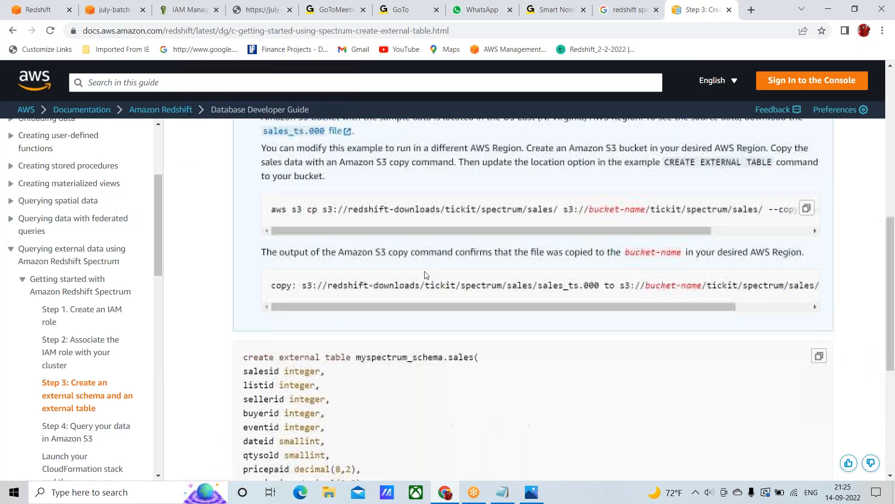
scroll(425, 275, up, 2)
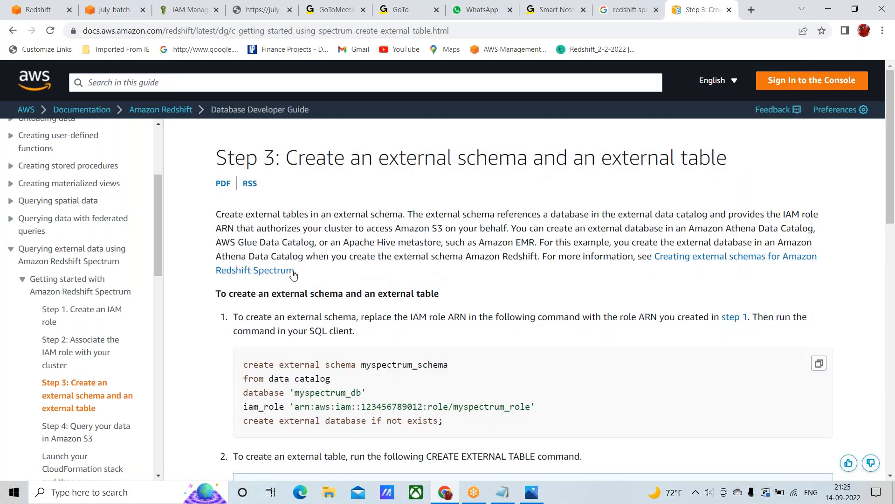
scroll(321, 280, down, 12)
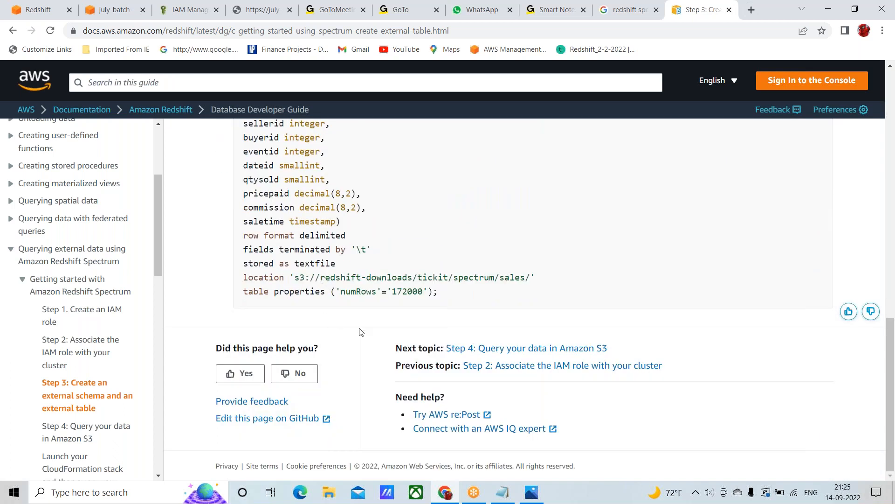
click(512, 369)
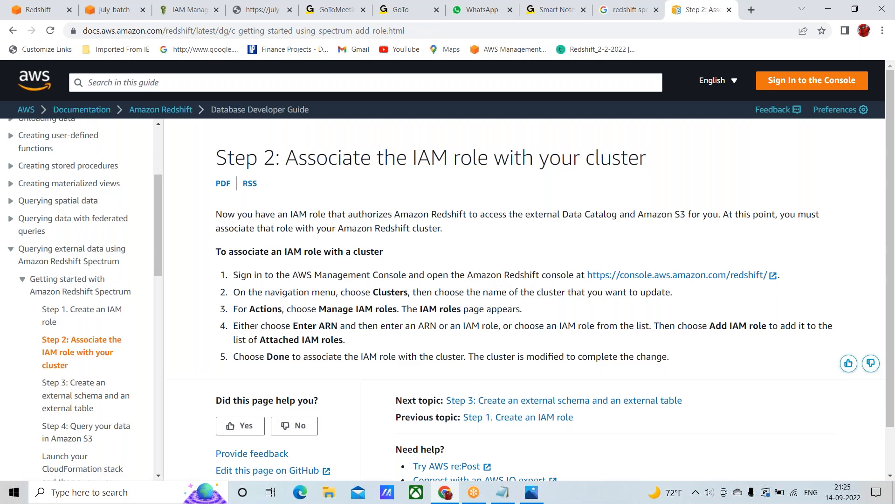
scroll(508, 387, down, 1)
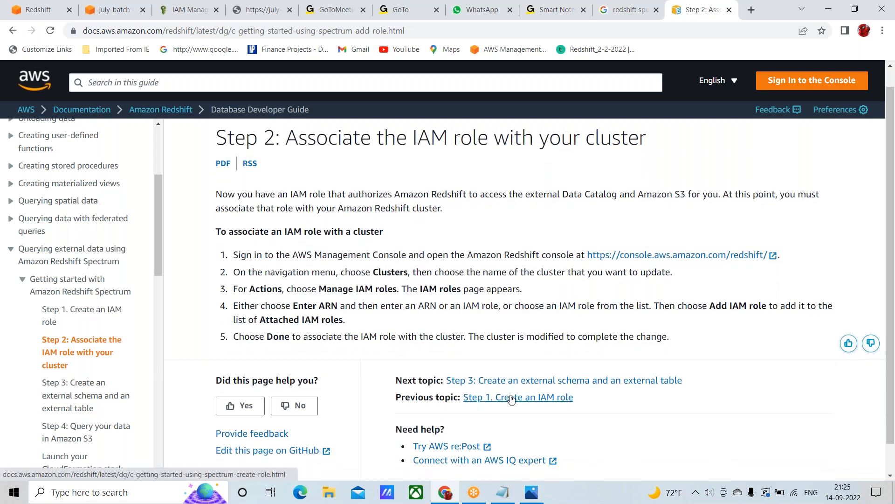
click(511, 398)
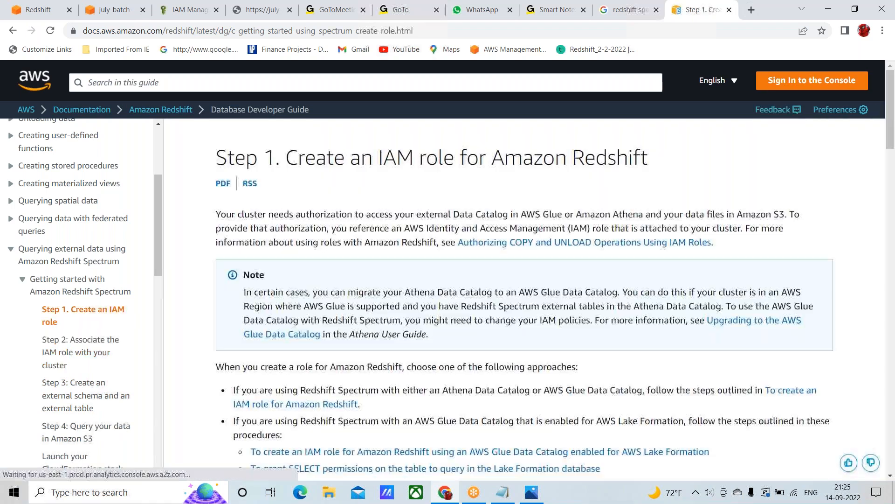
scroll(499, 399, down, 6)
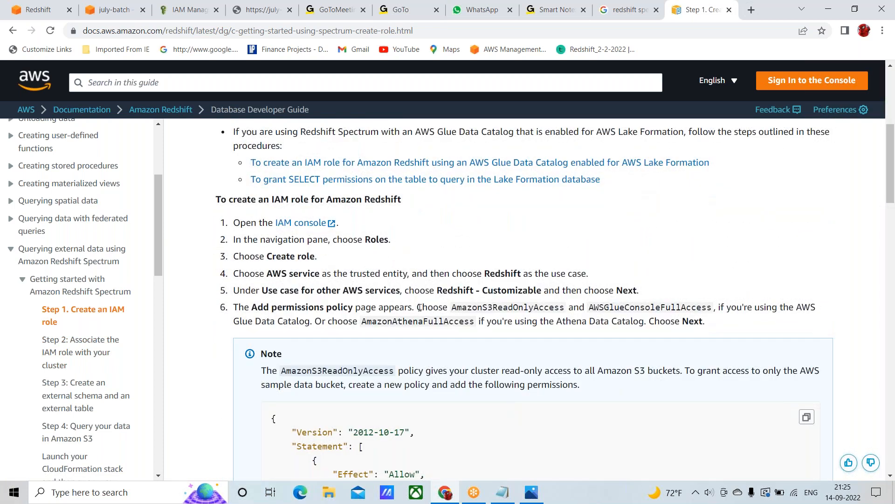
drag(420, 307, 712, 325)
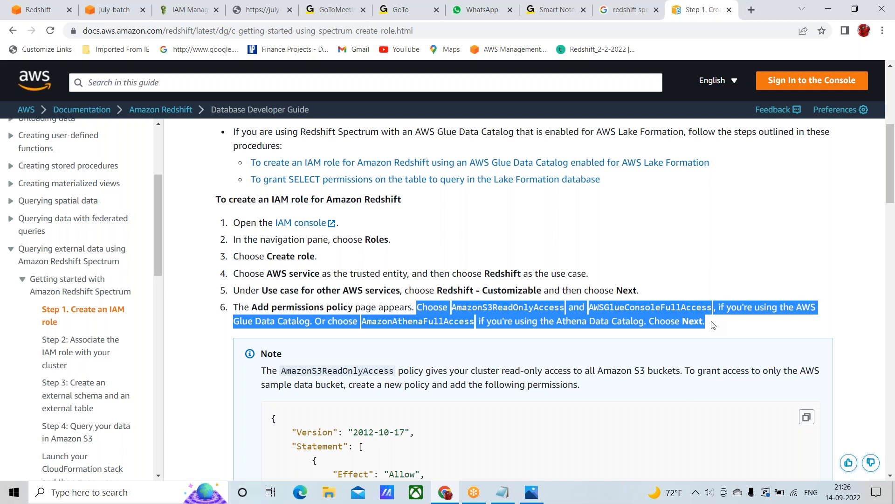
Review the Create an IAM role instructions in the Redshift Spectrum documentation and highlight instruction 6's sentence about permissions policies
click(503, 237)
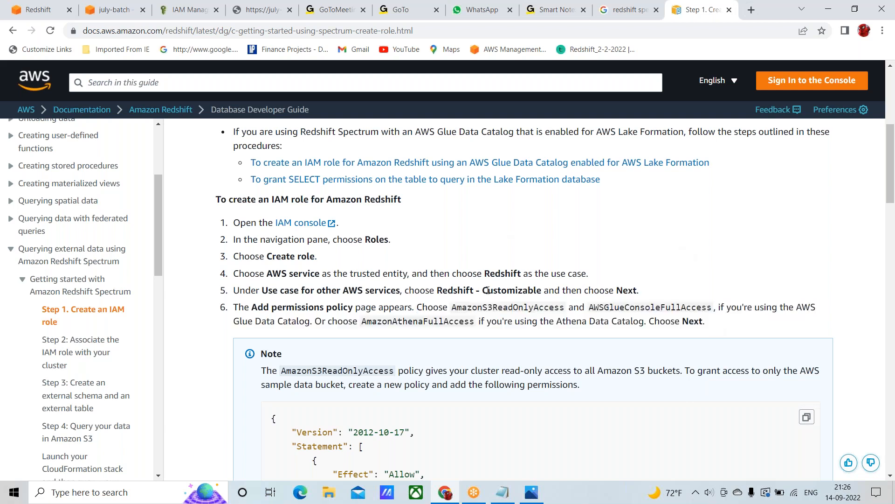
scroll(487, 290, up, 4)
scroll(469, 167, down, 5)
scroll(468, 167, up, 7)
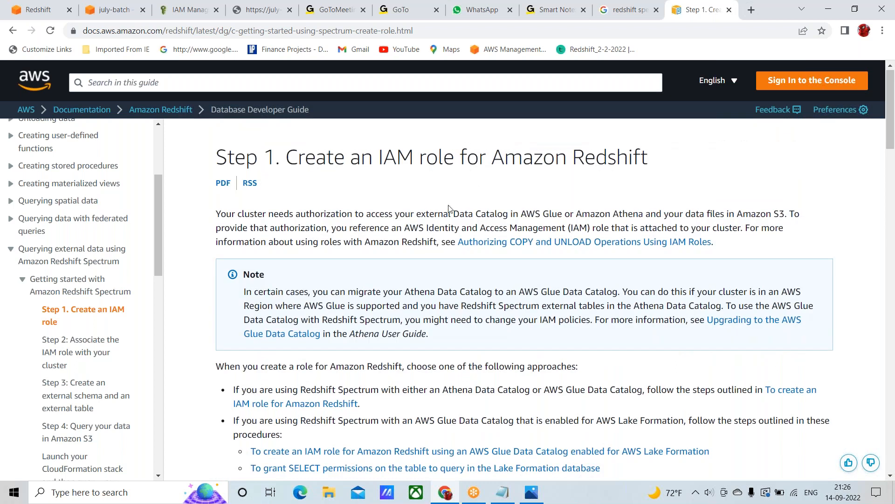
scroll(457, 353, down, 6)
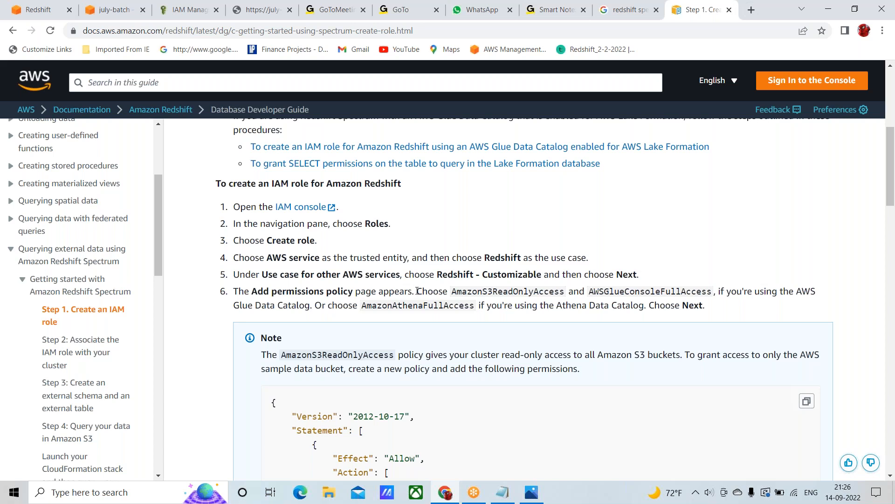
drag(418, 293, 716, 307)
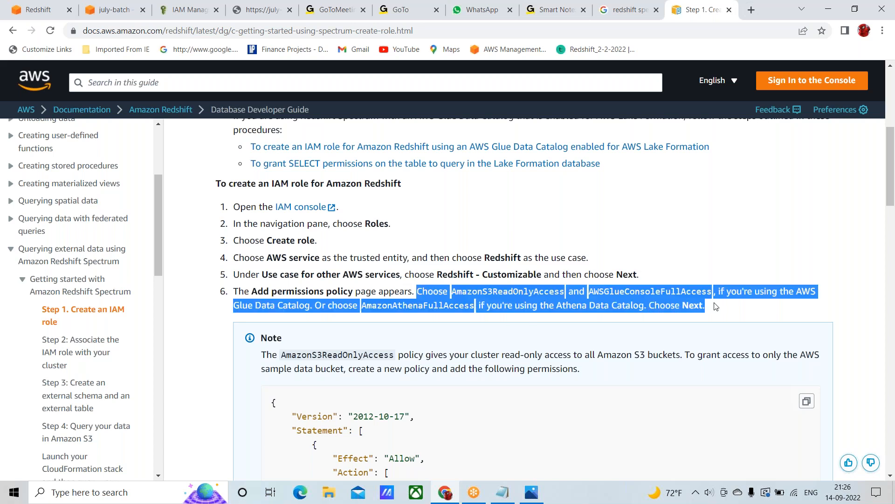
click(718, 308)
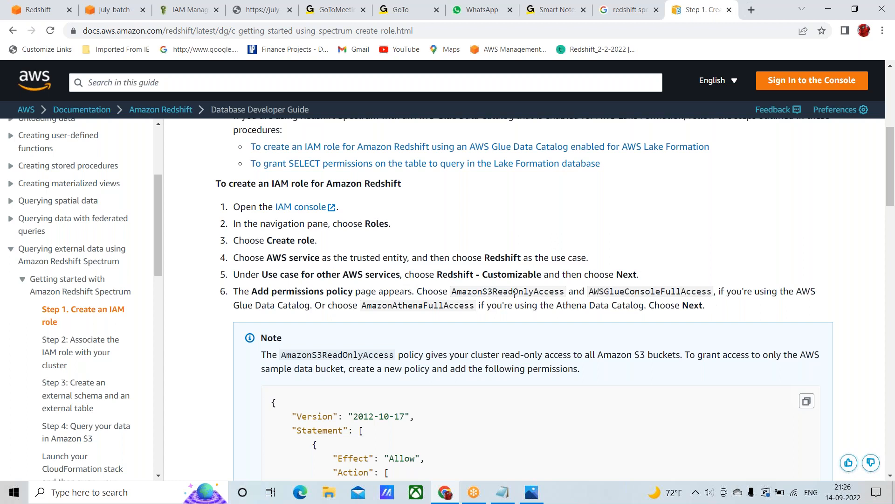
Highlight AmazonS3ReadOnlyAccess and AWSGlueConsoleFullAccess in instruction 6 and check july-batch-role's attached permissions policies in IAM
double_click(495, 289)
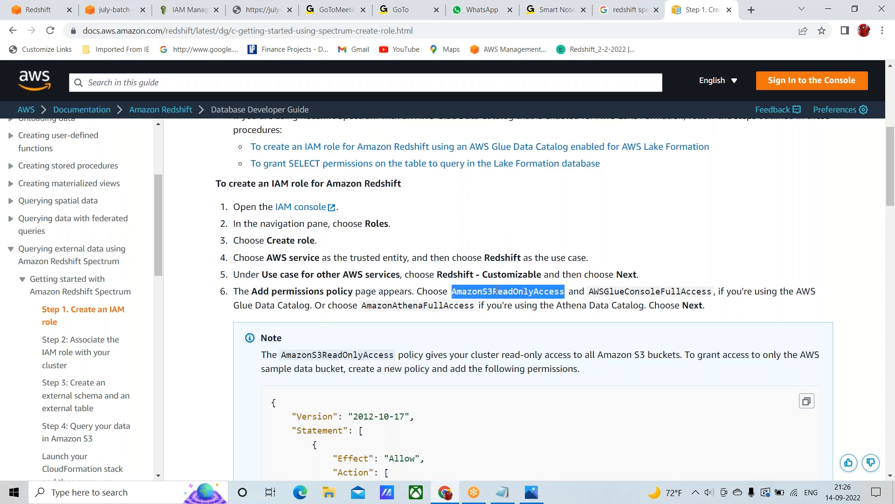
double_click(634, 291)
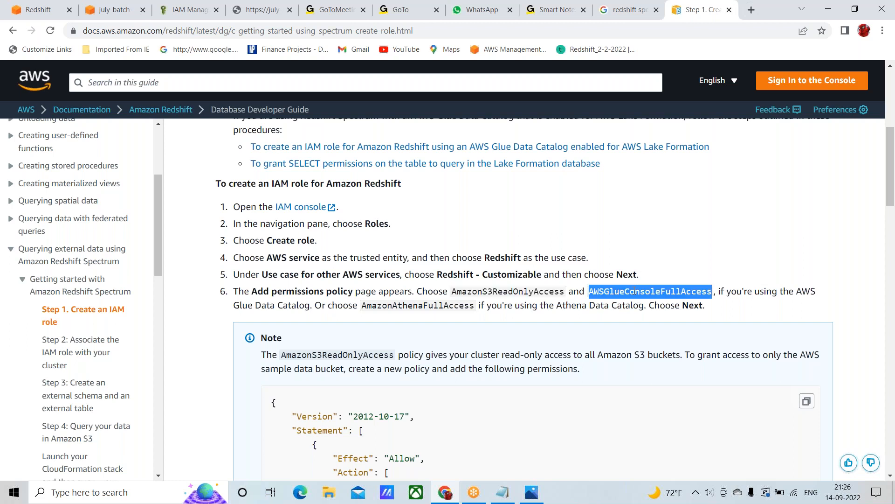
triple_click(634, 291)
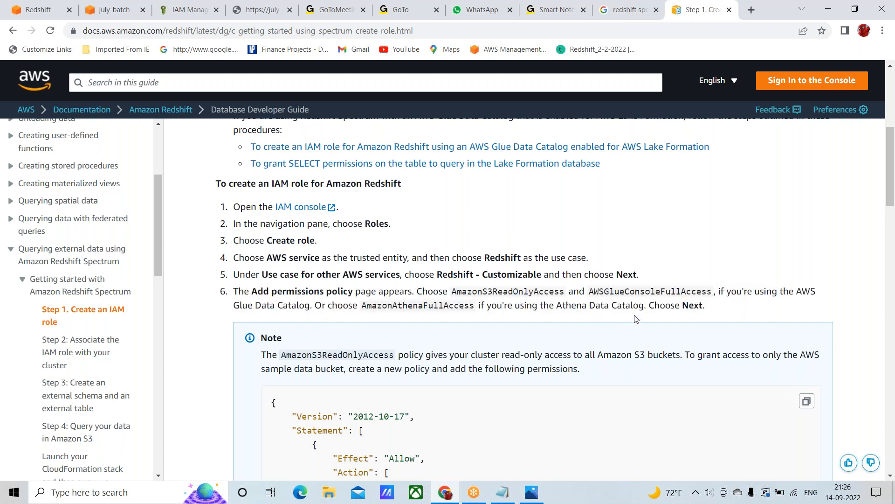
double_click(633, 291)
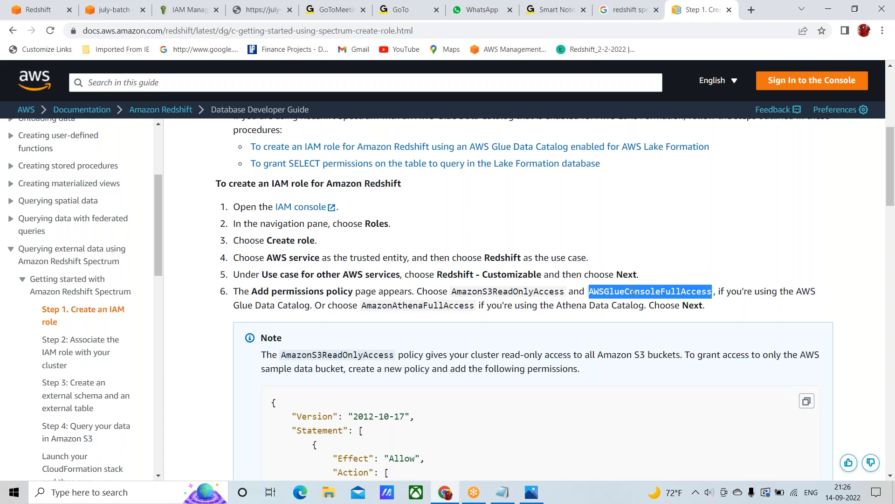
double_click(484, 291)
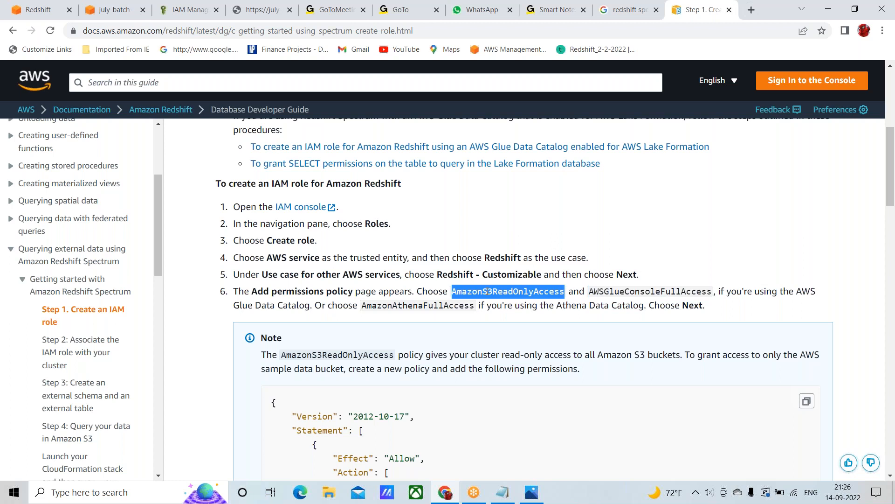
double_click(620, 291)
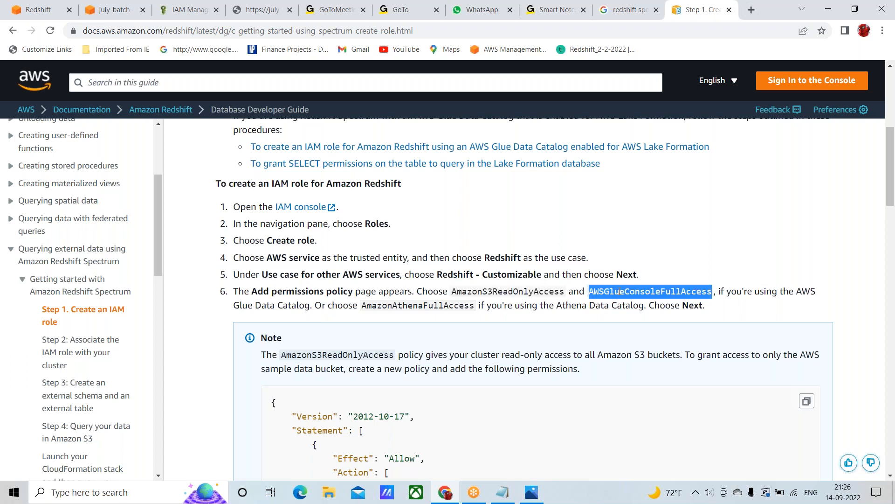
click(190, 15)
scroll(373, 307, down, 2)
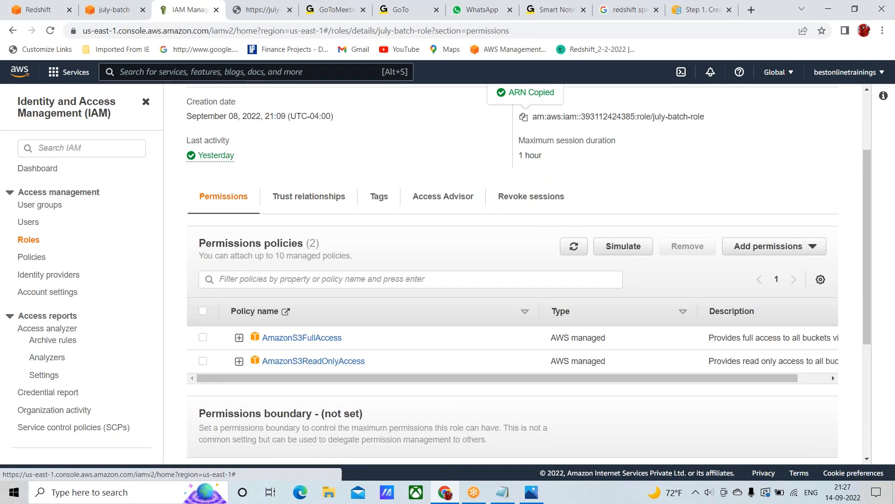
Return to the Redshift query editor and highlight data catalog on line 2 of the create external schema statement
click(38, 10)
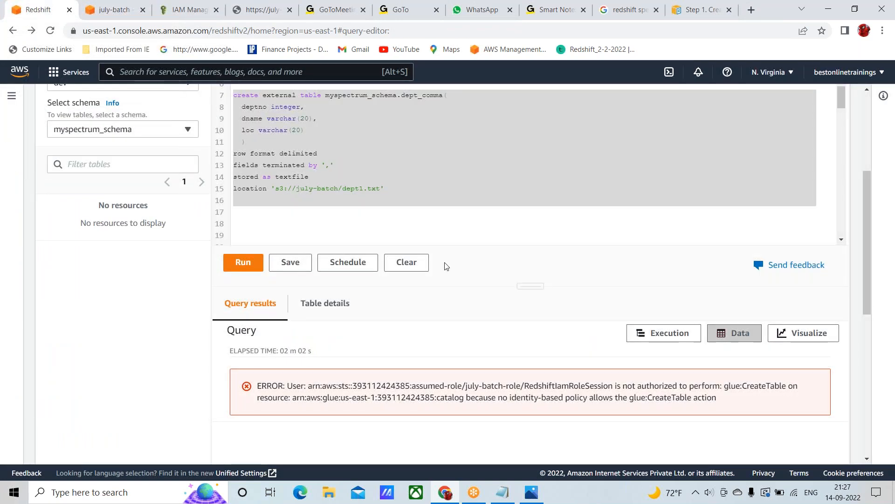
scroll(443, 263, up, 3)
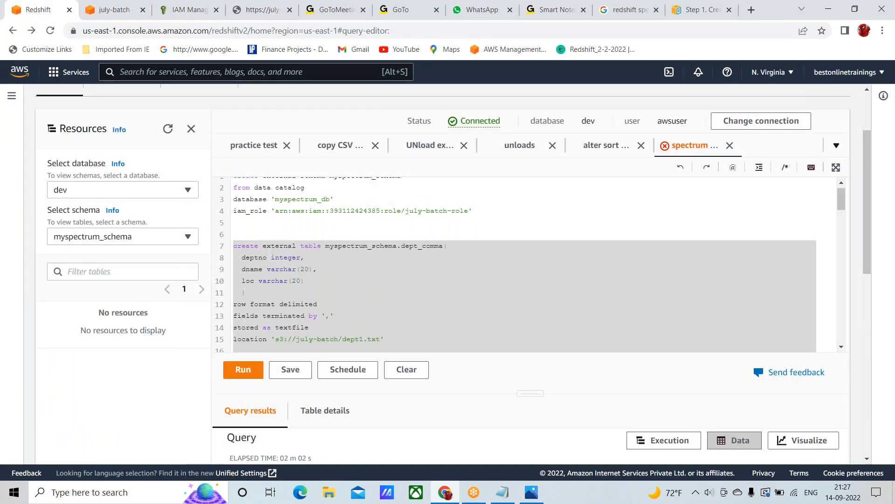
scroll(444, 264, up, 1)
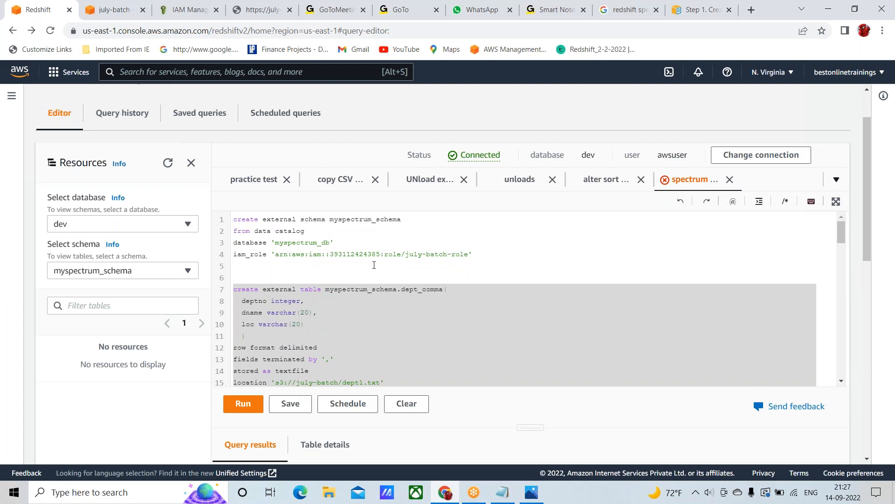
click(254, 230)
key(shift+Right)
key(shift+Right)
key(shift+Right)
key(shift+Right)
key(shift+Right)
key(shift+Right)
key(shift+Right)
key(shift+Right)
key(shift+Right)
key(shift+Right)
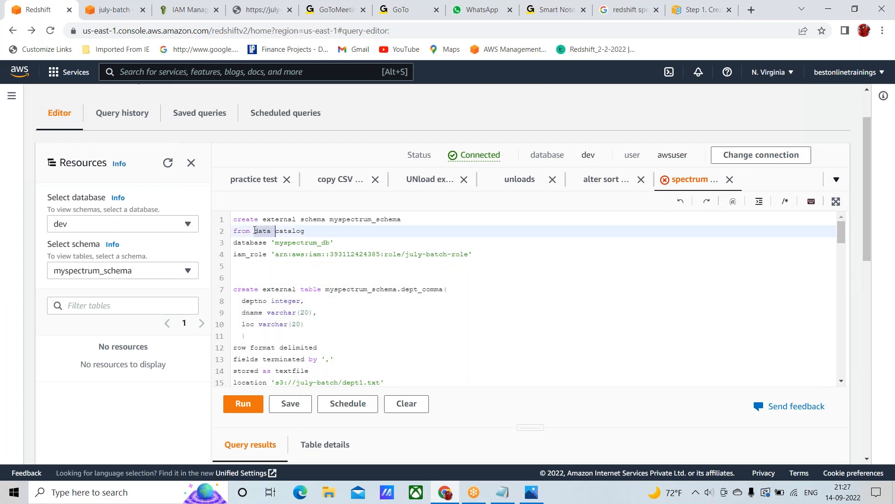
key(shift+Right)
key(shift+Right)
key(shift+Right)
Examine the create external schema statement on lines 1 to 4, highlighting the schema name myspectrum_schema and the word catalog
click(234, 219)
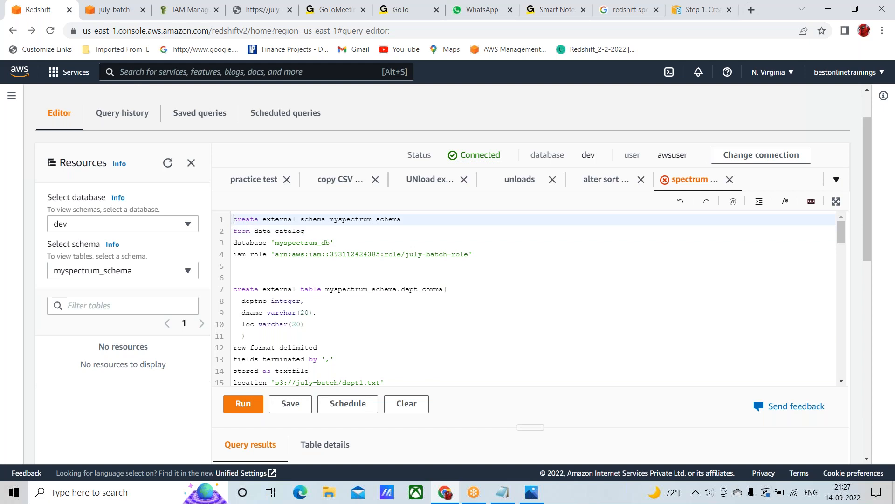
key(shift+Down)
key(shift+Down)
key(shift+Down)
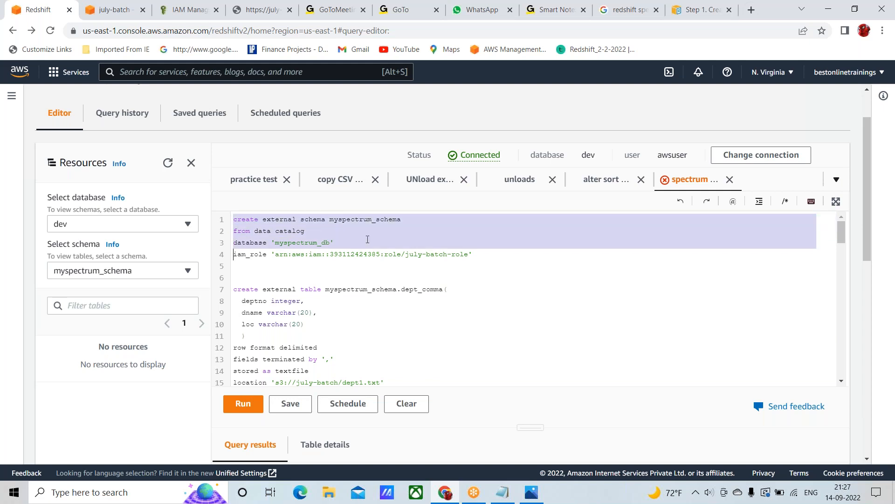
click(367, 239)
double_click(359, 220)
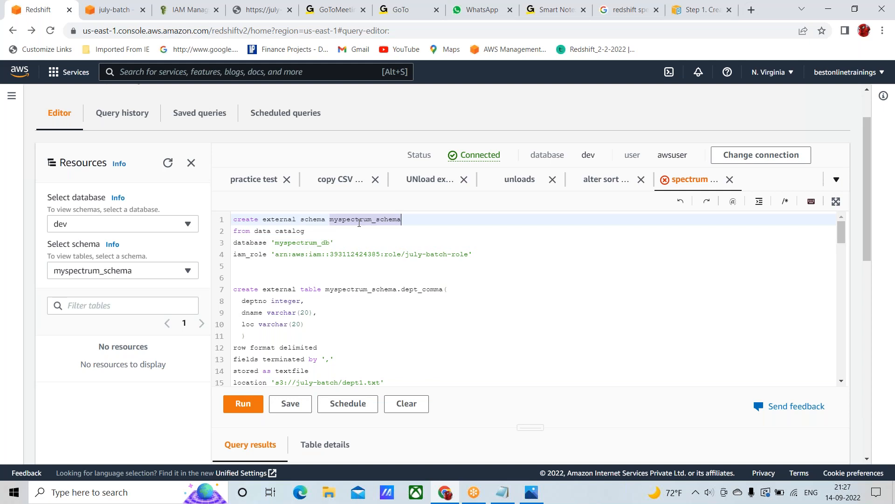
double_click(290, 231)
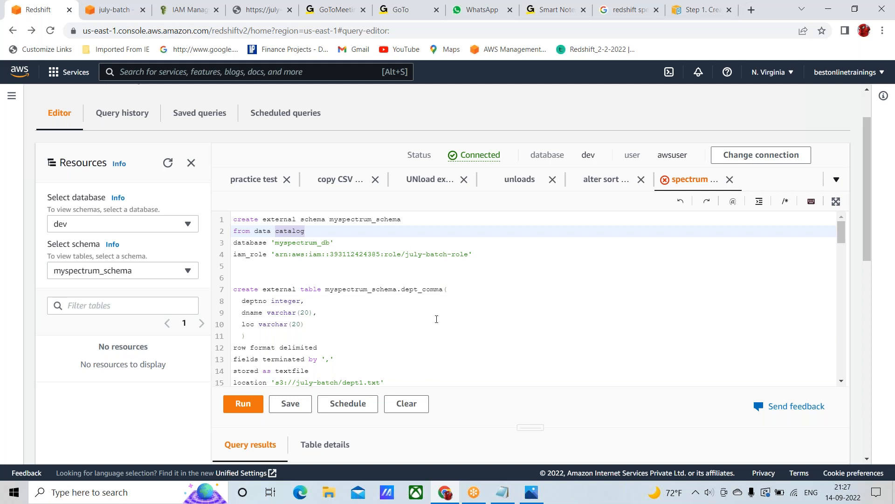
scroll(482, 333, down, 5)
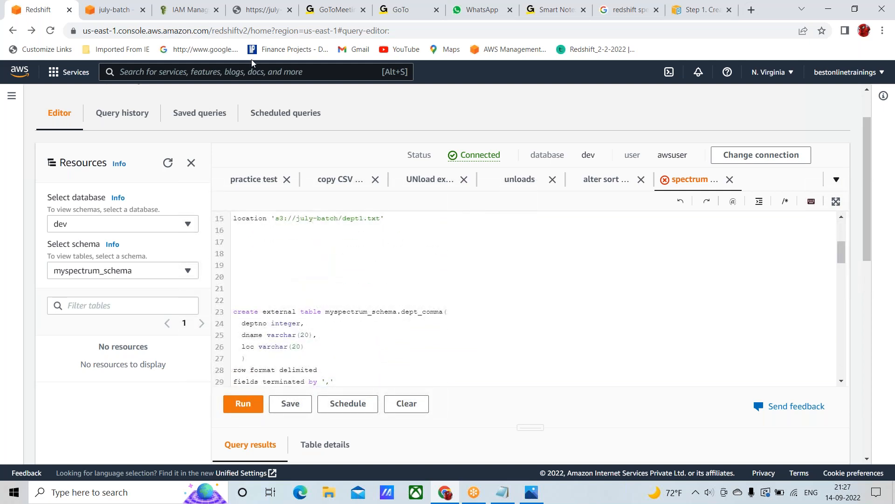
Recheck july-batch-role's policies, then copy the policy name AWSGlueConsoleFullAccess from instruction 6 of the Redshift Spectrum documentation
click(189, 13)
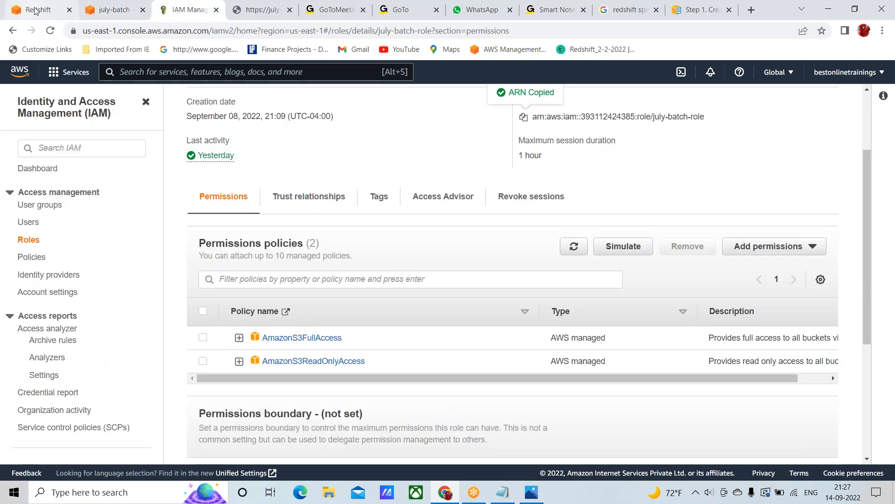
click(709, 10)
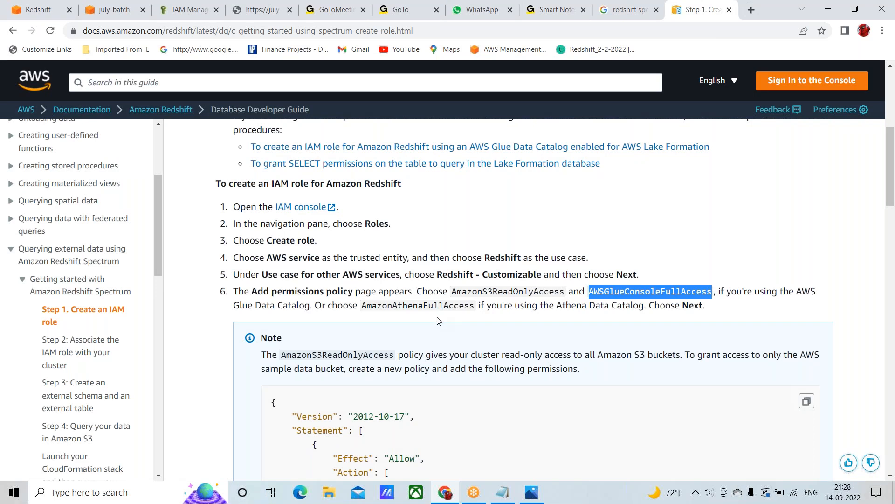
double_click(502, 292)
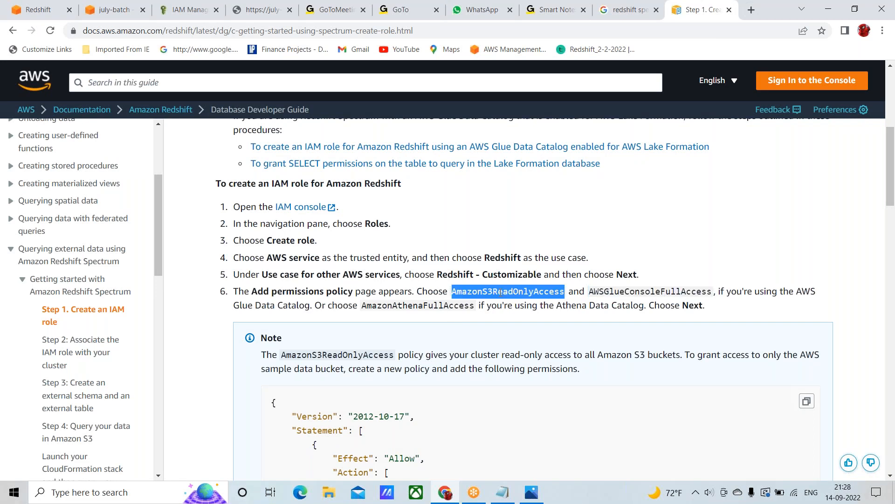
double_click(635, 291)
key(ctrl+c)
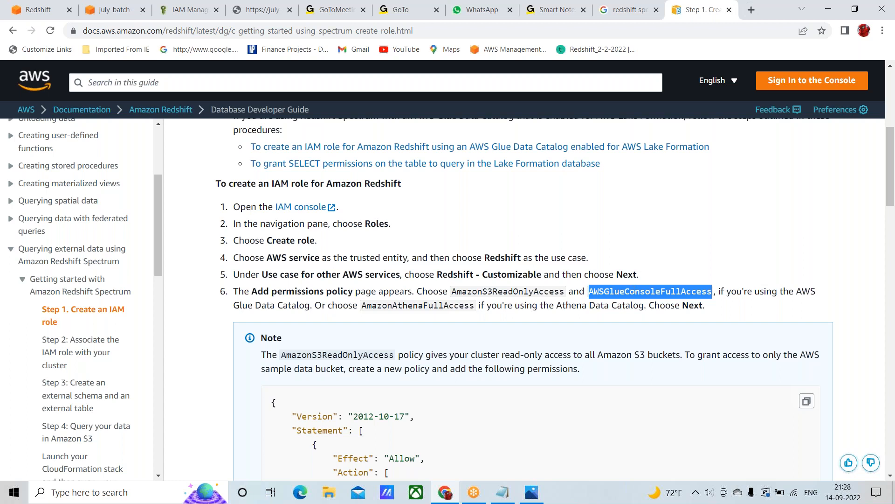
Attach the AWSGlueConsoleFullAccess policy to july-batch-role in IAM and check the role's permissions policies list
click(181, 13)
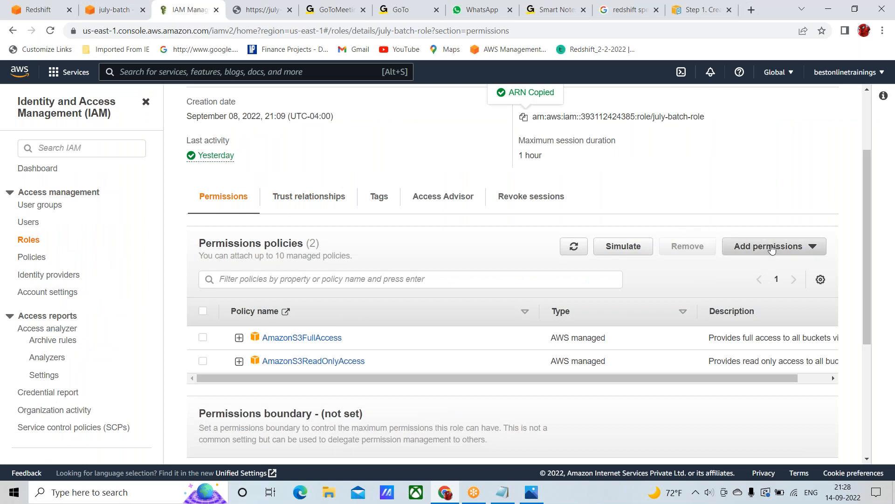
scroll(640, 177, up, 3)
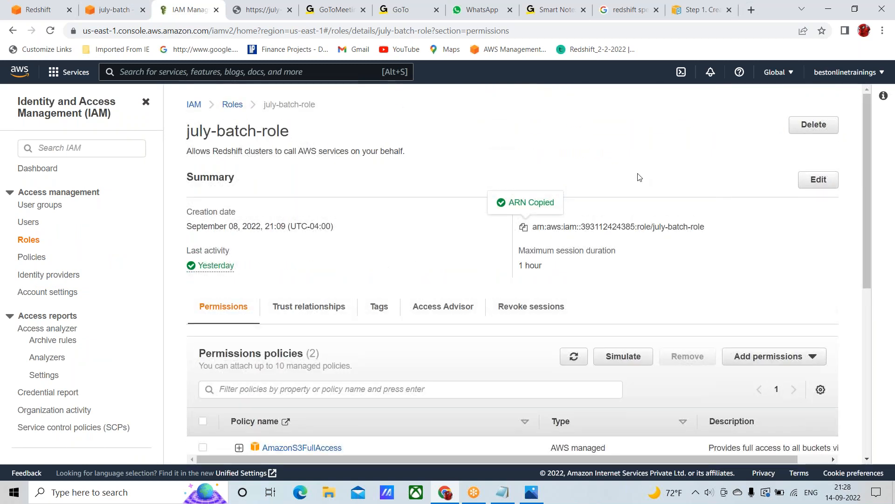
scroll(657, 285, down, 3)
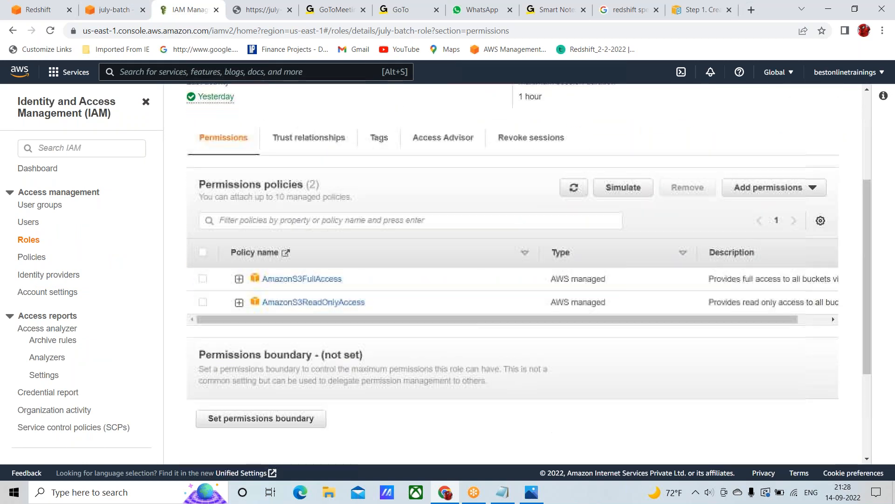
click(792, 196)
click(767, 207)
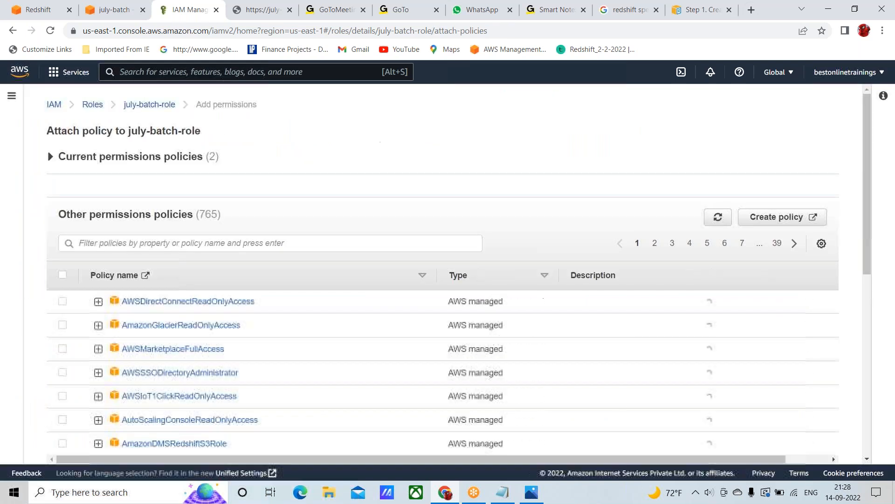
click(177, 243)
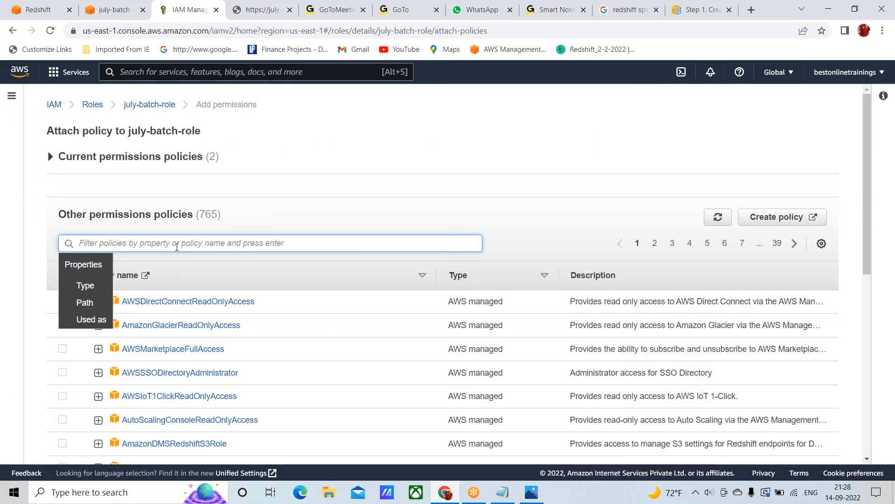
key(ctrl+v)
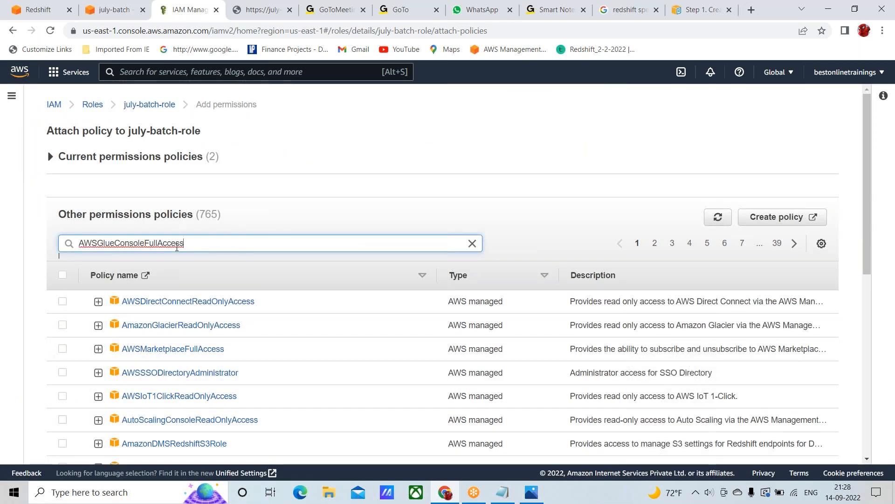
key(Return)
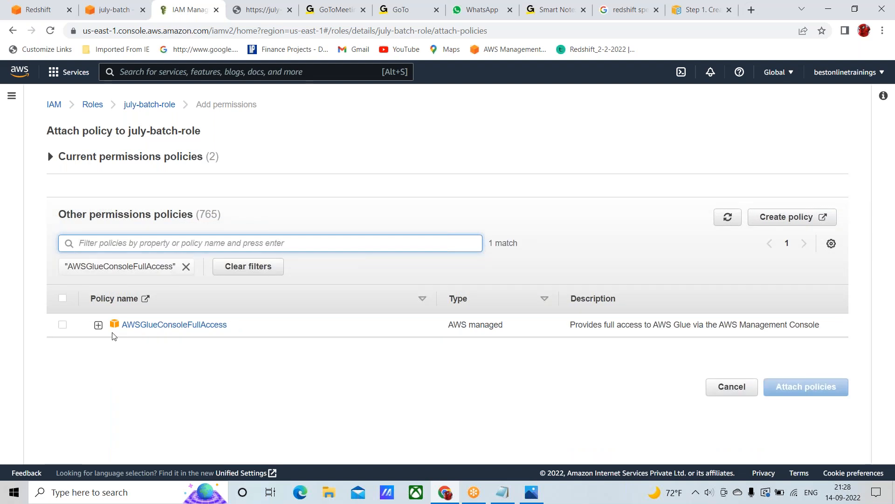
click(63, 325)
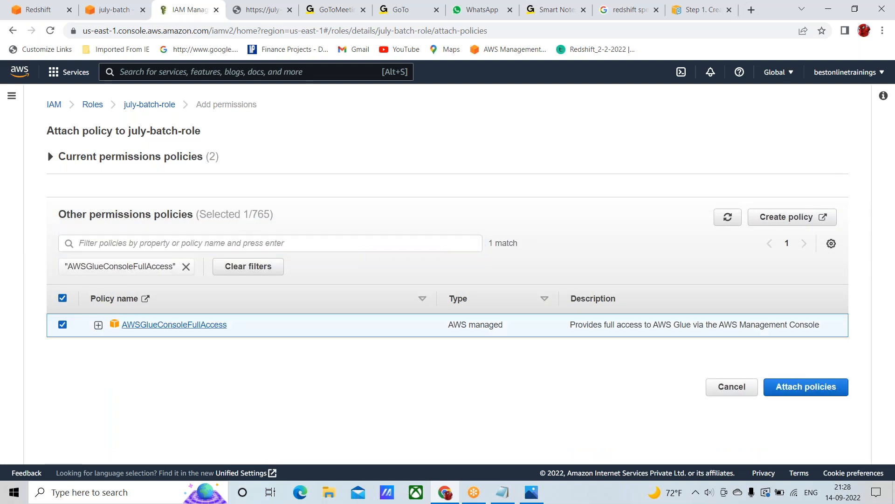
click(810, 387)
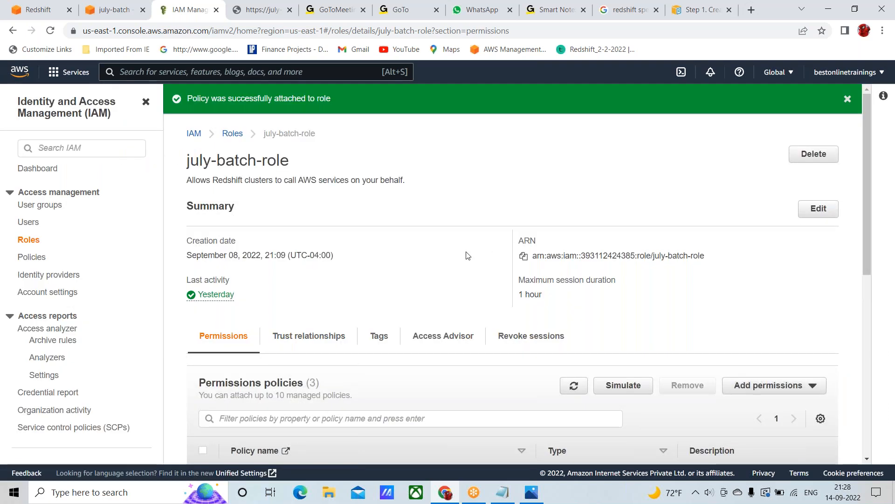
scroll(445, 261, down, 4)
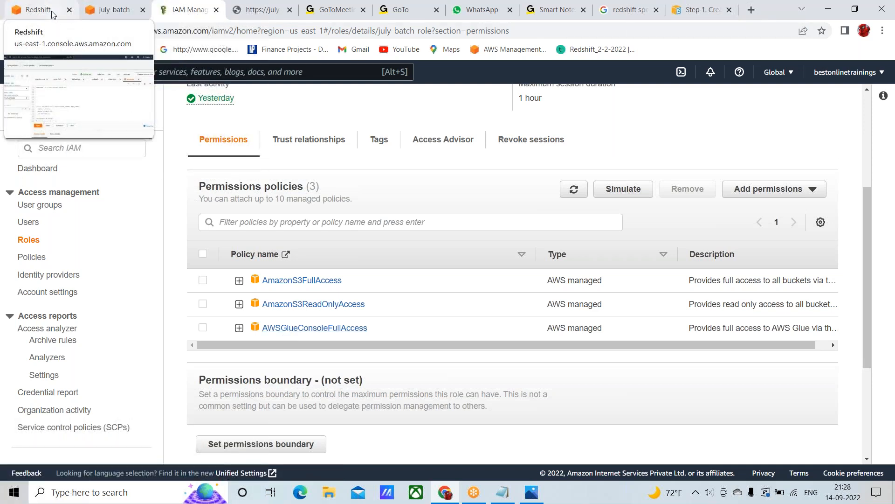
Return to the Redshift query editor and try to run the create external table statement for myspectrum_schema.dept_comma
click(69, 15)
scroll(376, 290, down, 3)
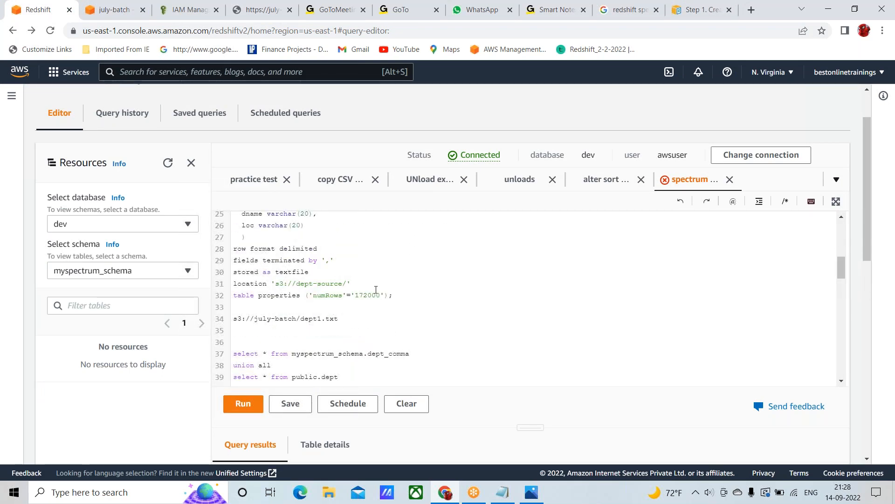
scroll(430, 280, up, 6)
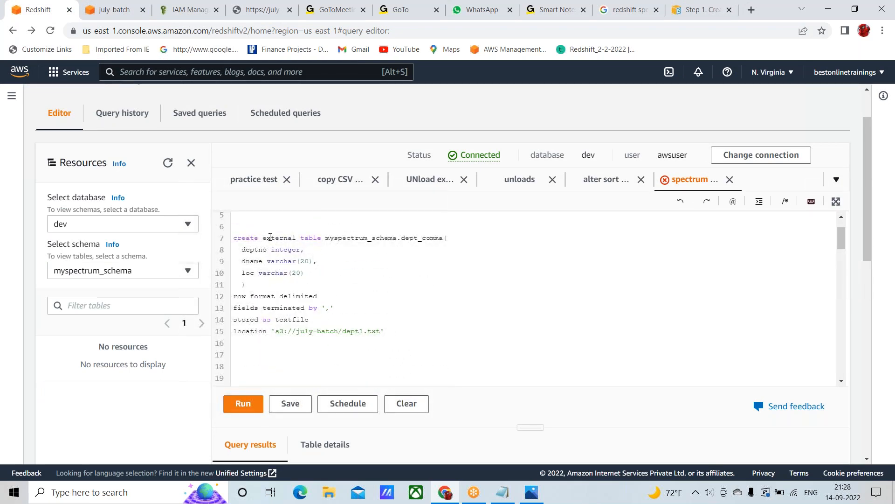
click(233, 237)
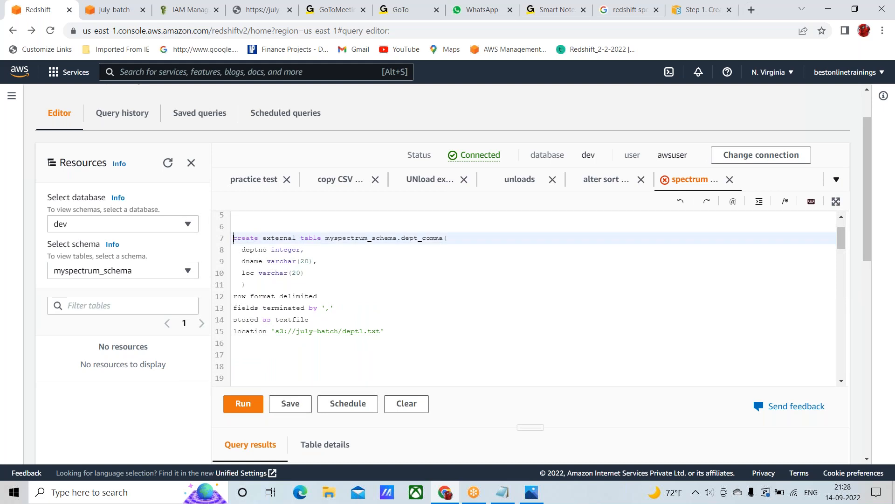
key(shift+Down)
key(shift+Down)
key(shift+Down)
key(shift+Down)
key(shift+Down)
key(shift+Down)
key(shift+Down)
key(shift+Down)
key(shift+Down)
key(shift+Down)
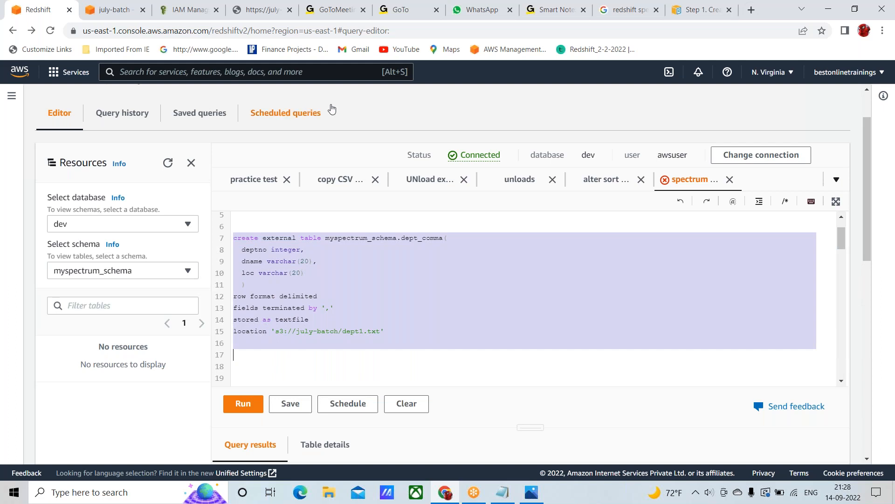
scroll(390, 129, down, 2)
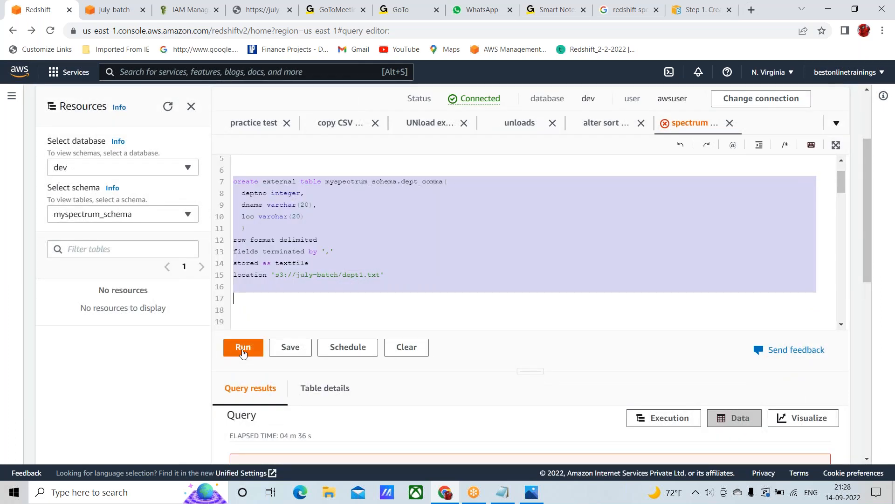
click(243, 349)
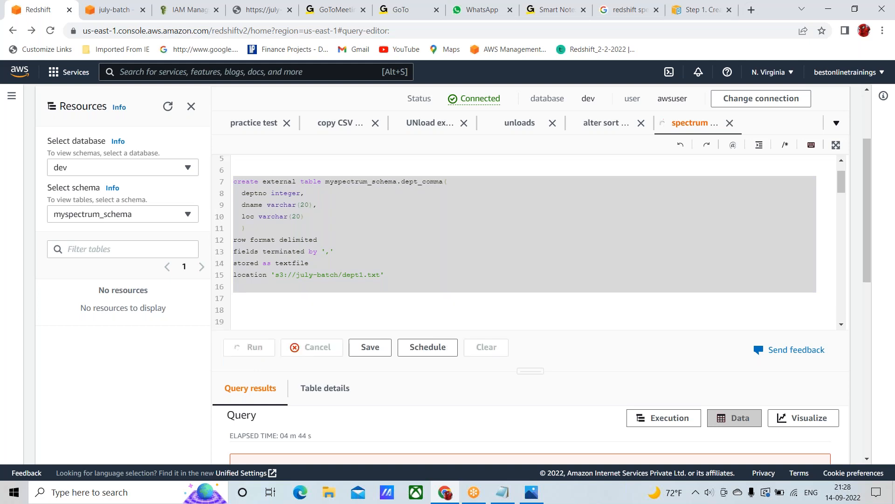
scroll(569, 377, down, 3)
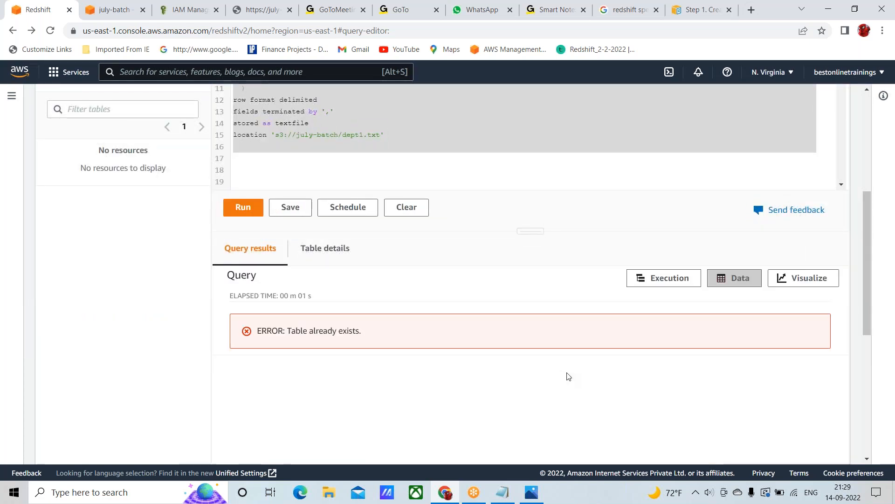
Rename the external table on line 7 as dept_comma1 and select the whole create external table statement
scroll(516, 279, up, 3)
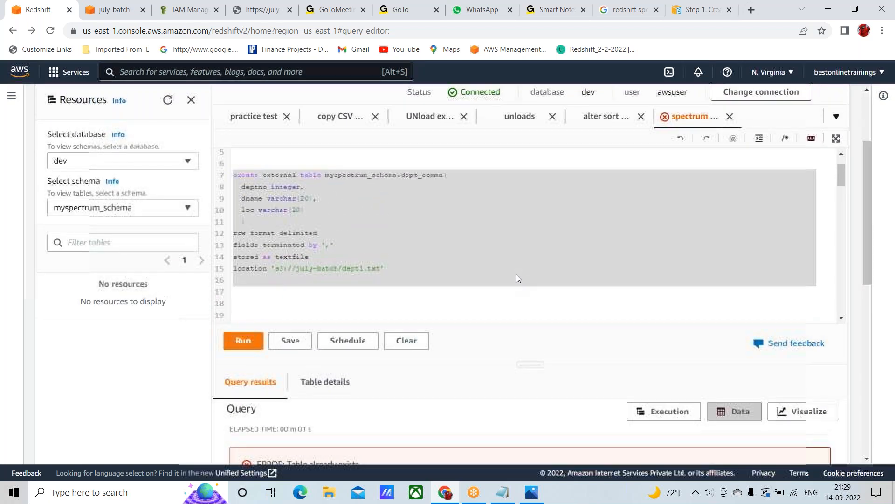
click(444, 176)
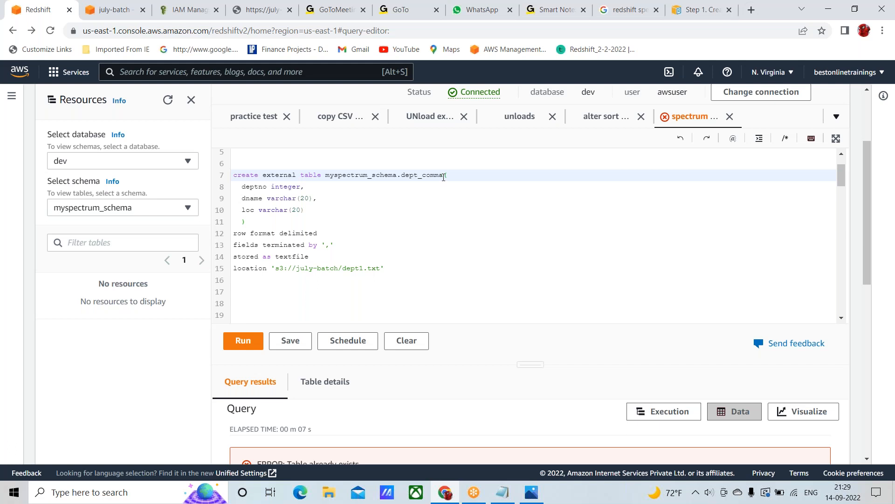
text(1)
key(shift+Down)
key(shift+Down)
key(shift+Down)
key(shift+Down)
key(shift+Down)
key(shift+Down)
key(shift+Down)
key(shift+Down)
key(shift+Down)
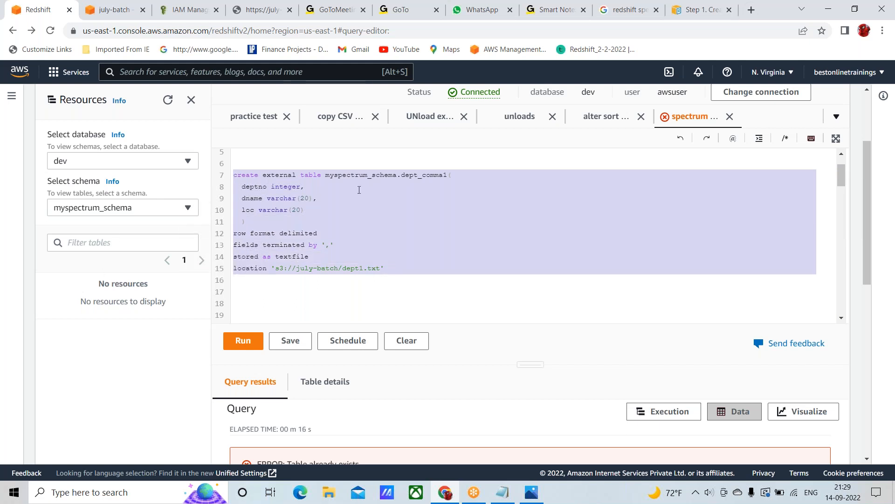
Reload the query editor page, reconnect to the database and try to run the spectrum script
click(51, 31)
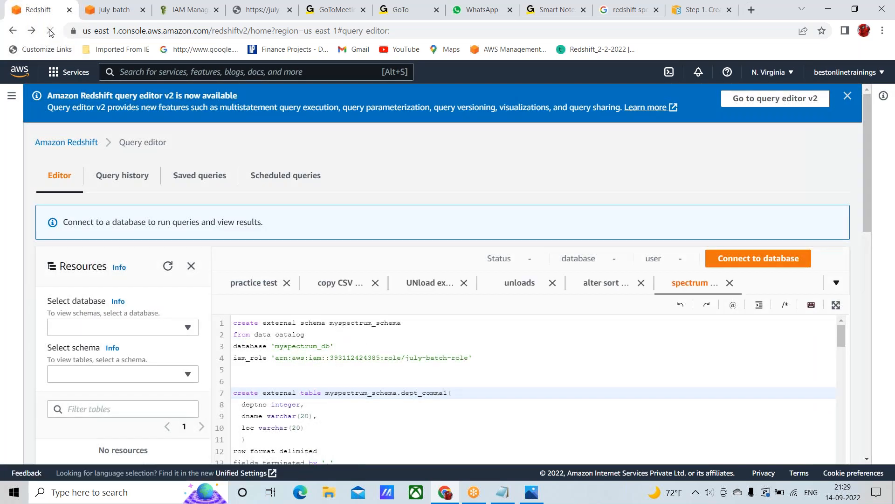
scroll(235, 212, down, 4)
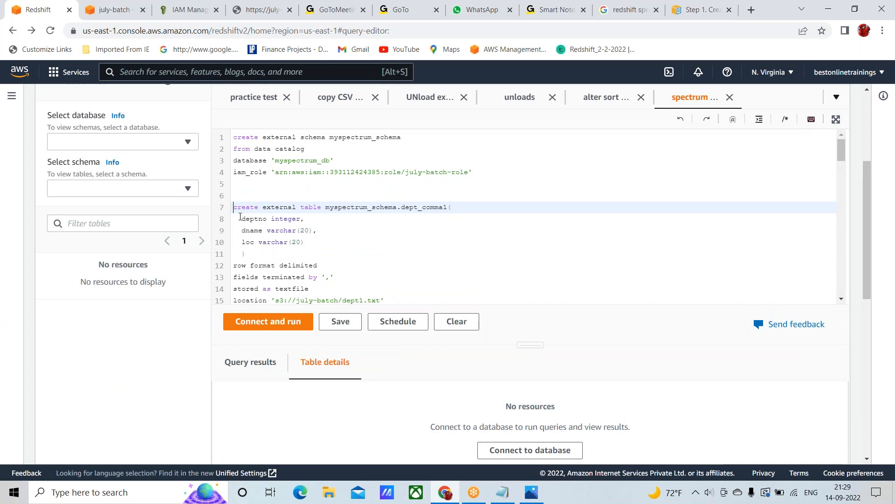
click(268, 322)
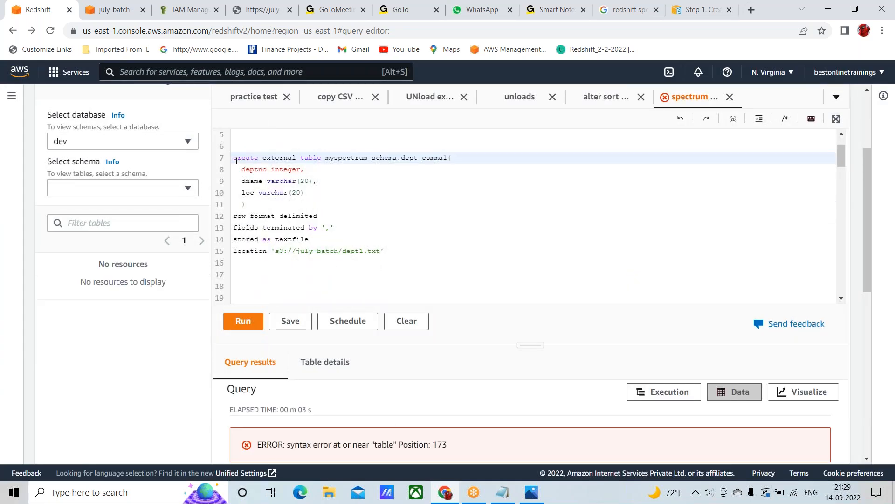
Try to run only the create external table statement for myspectrum_schema.dept_comma1 on lines 7 to 15
triple_click(235, 159)
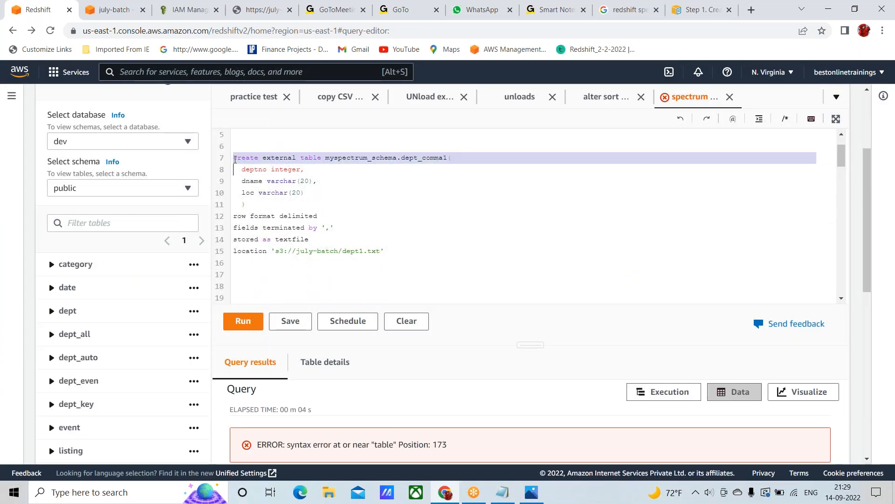
key(shift+Down)
key(shift+Down)
key(shift+Down)
key(shift+Down)
key(shift+Down)
key(shift+Down)
key(shift+Down)
key(shift+Down)
key(shift+Down)
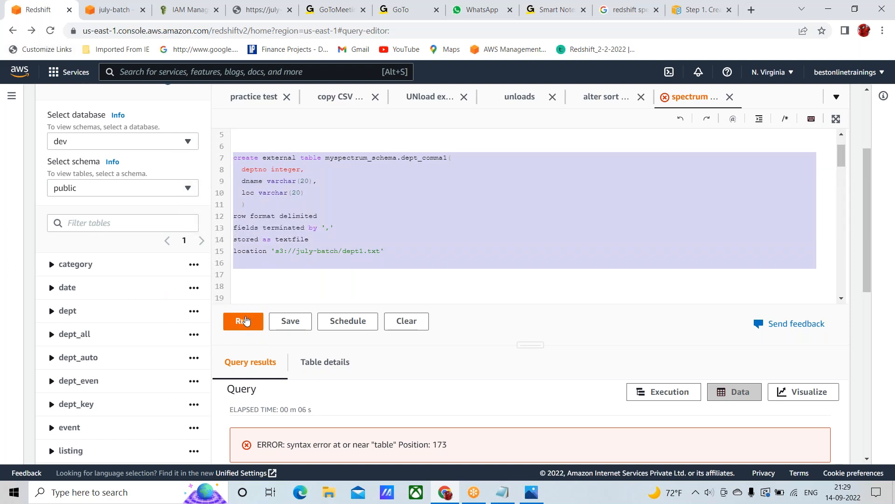
click(245, 321)
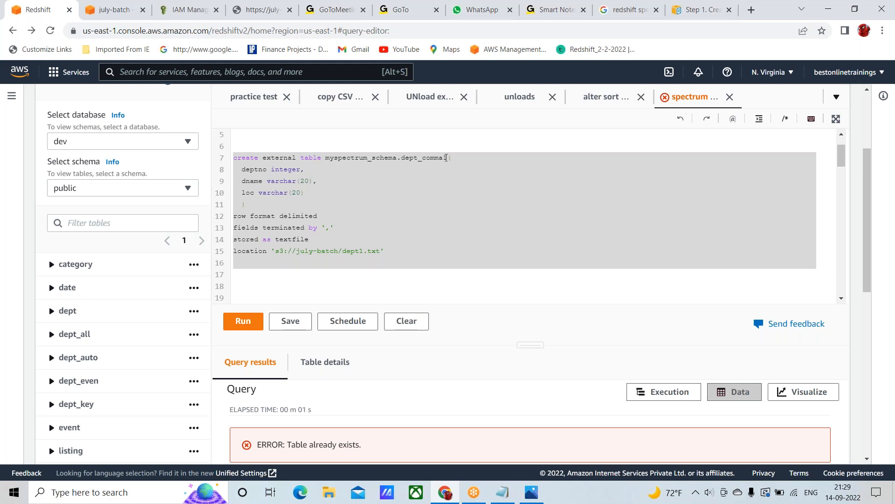
Rename the external table on line 7 as dept_comma10 and run only its create external table statement
click(447, 157)
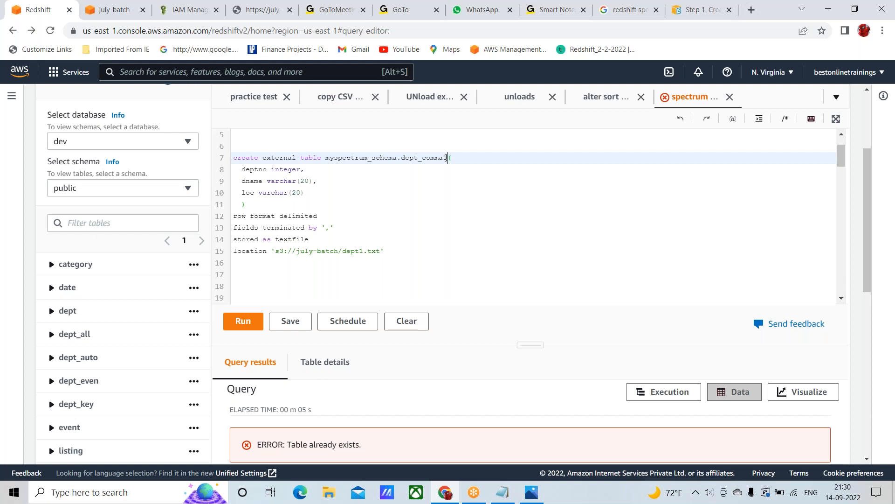
text(0)
key(shift+Down)
key(shift+Down)
key(shift+Down)
key(shift+Down)
key(shift+Down)
key(shift+Down)
key(shift+Down)
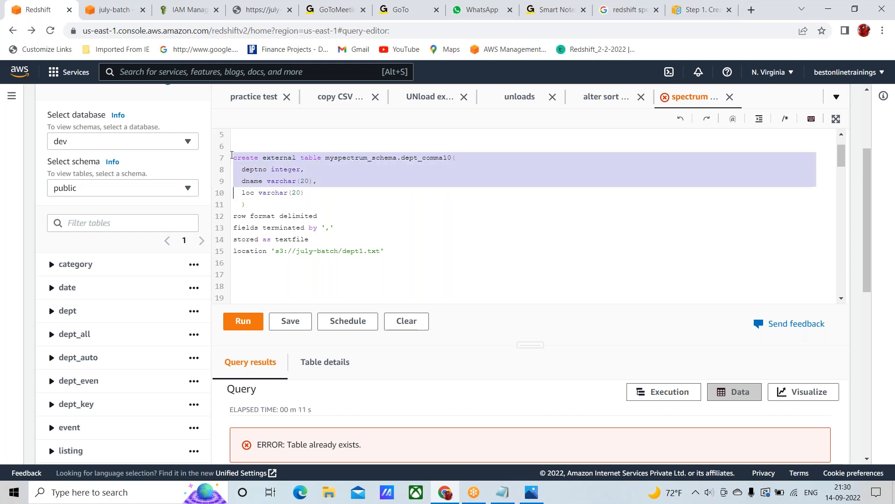
key(shift+Down)
key(shift+Down)
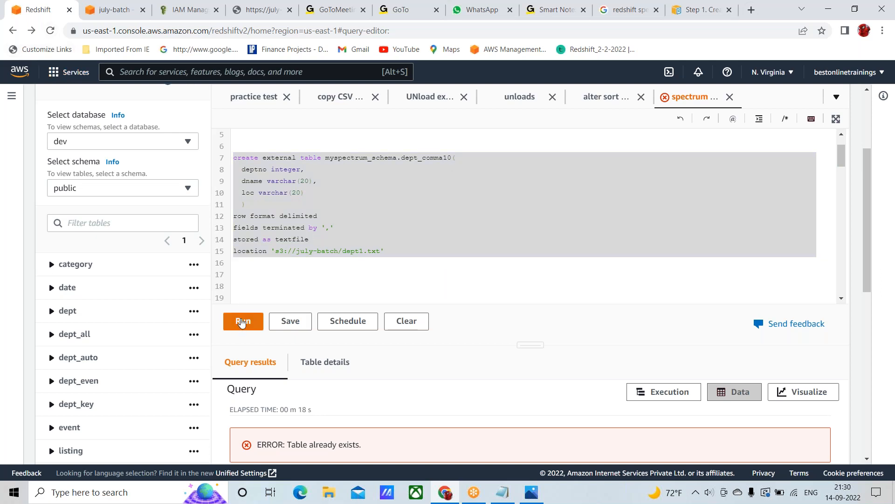
click(242, 322)
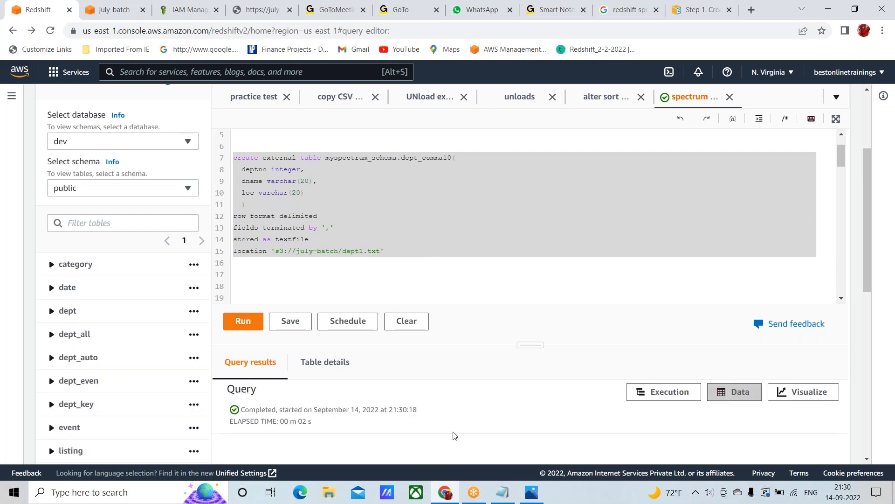
List the tables of myspectrum_schema, then highlight the table name dept_comma10 and the file name dept1 in the statement
click(188, 190)
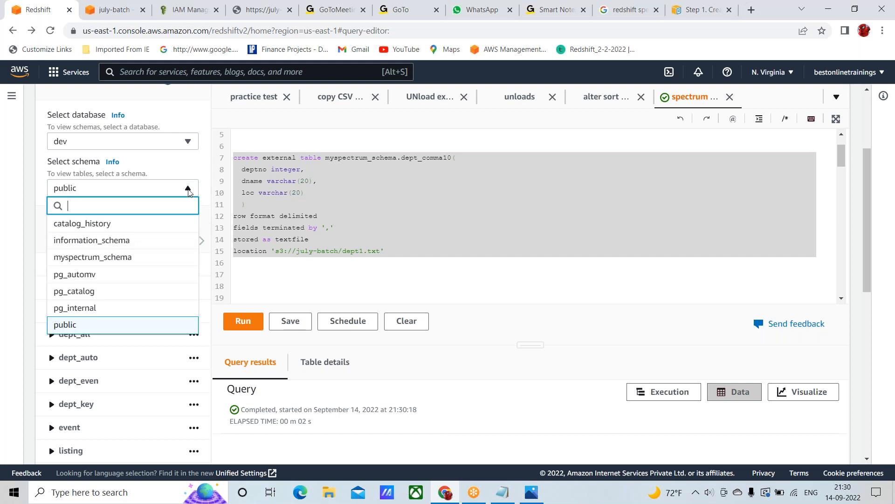
click(122, 258)
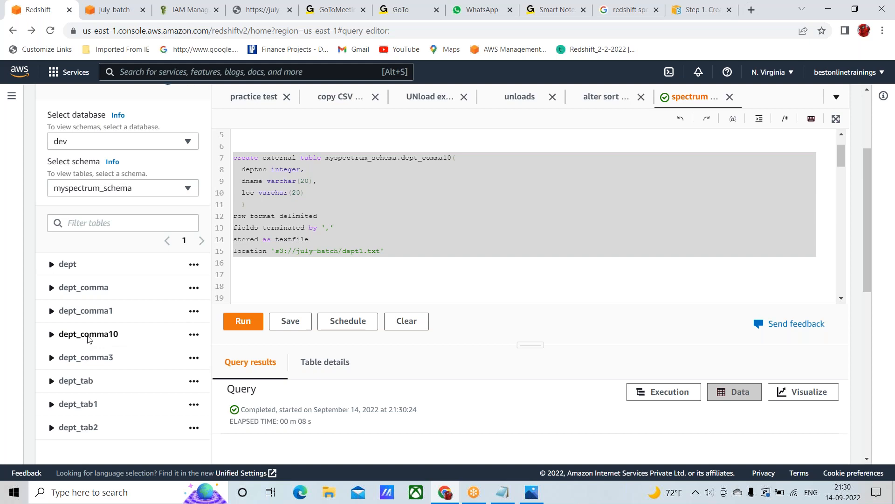
click(274, 275)
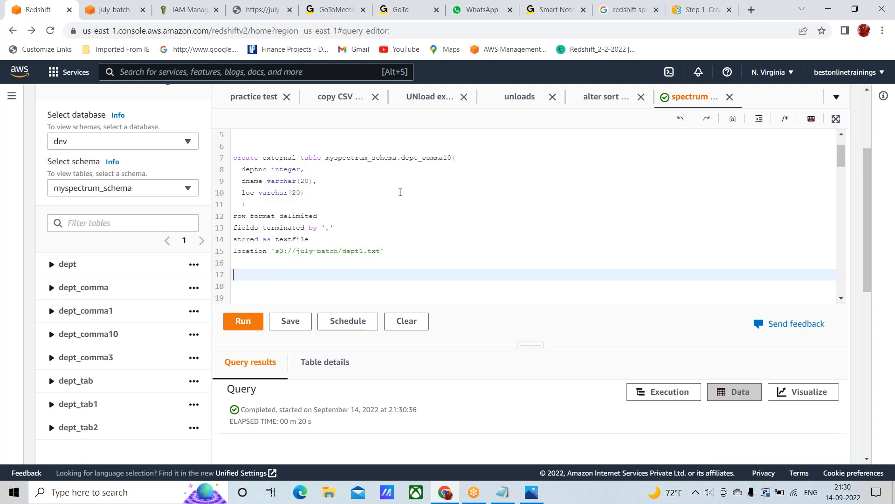
double_click(422, 164)
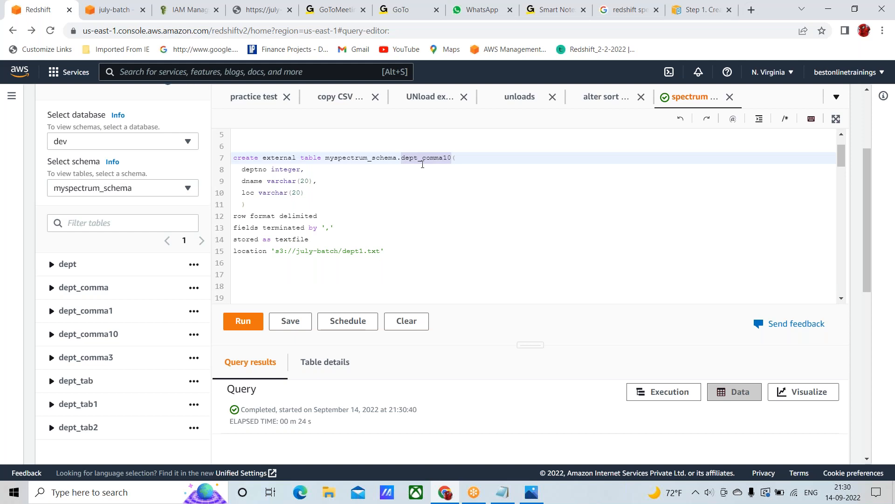
double_click(352, 253)
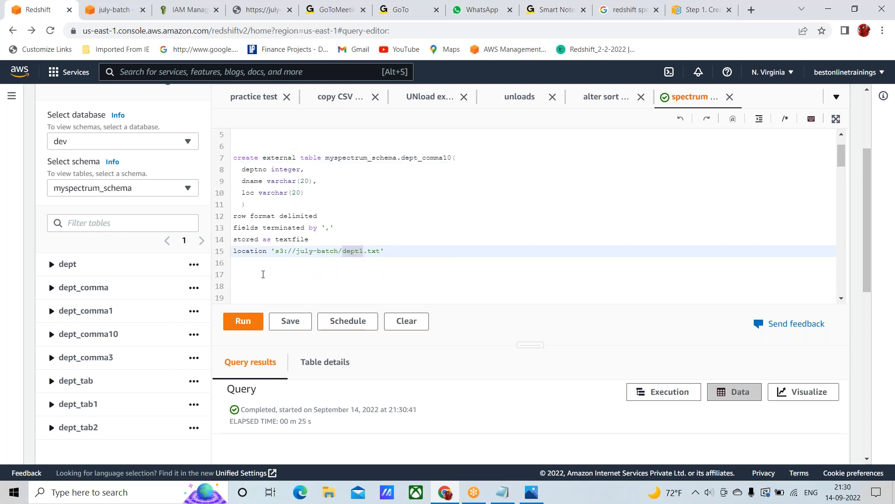
Write the query select * from myspectrum_schema.dept_comma10 on line 17, reusing the table name from line 7
click(263, 274)
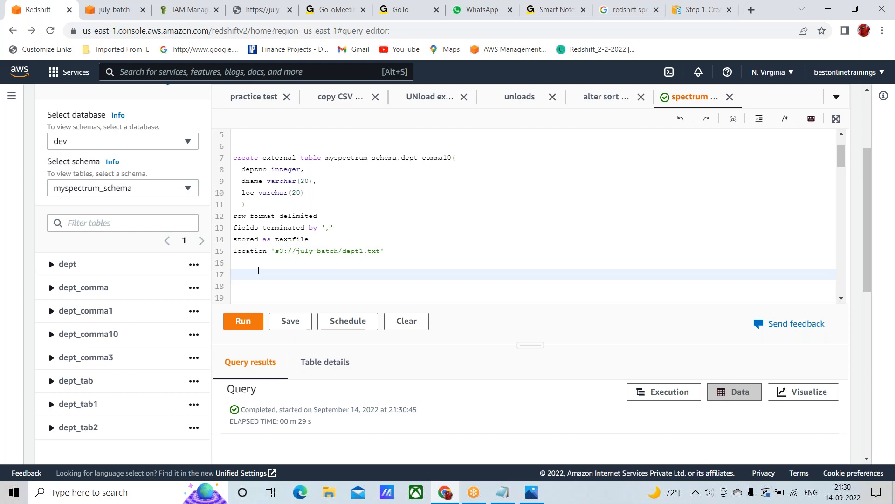
text(select * from)
click(326, 157)
drag(326, 157, 452, 158)
key(ctrl+c)
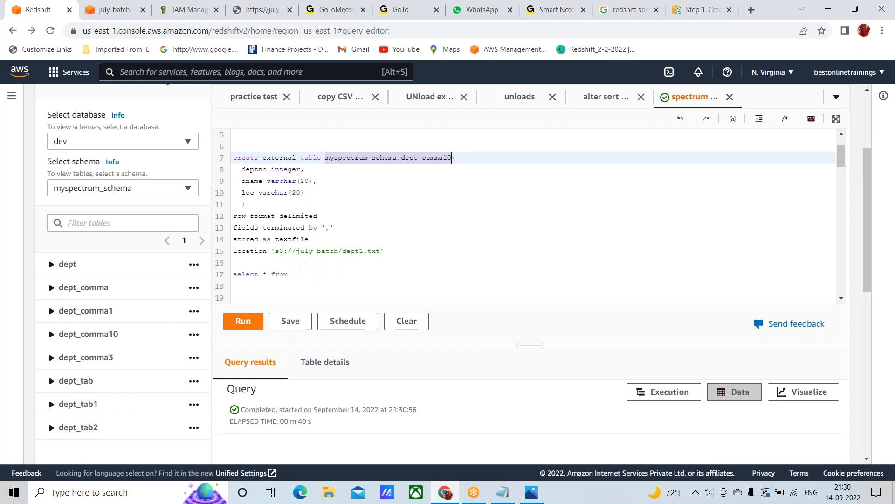
click(302, 273)
key(ctrl+v)
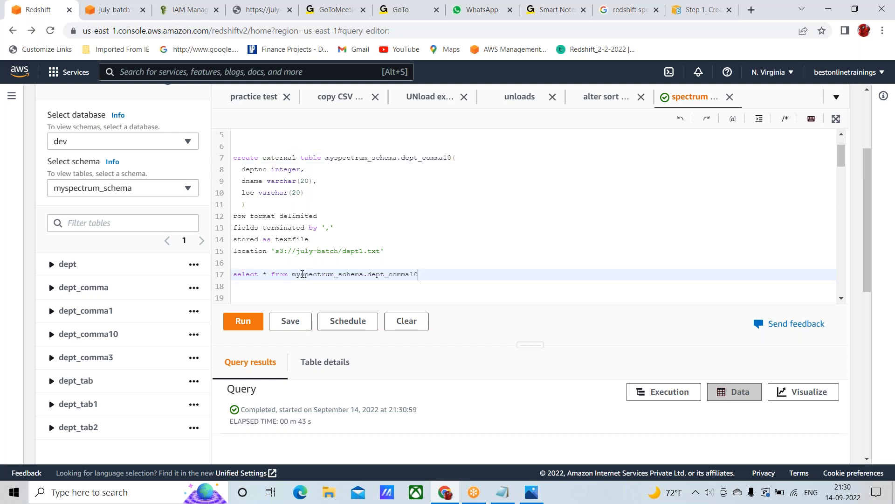
Run only the select query on line 17 against the dept_comma10 external table
key(shift+Up)
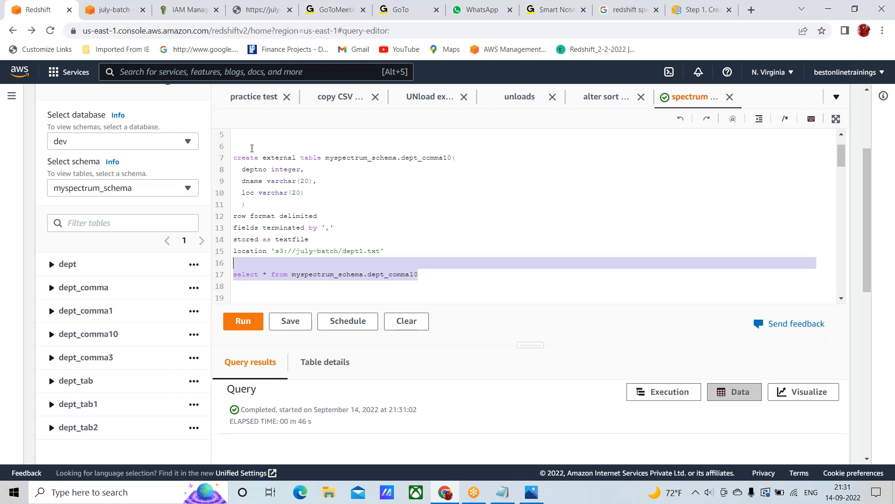
scroll(226, 109, down, 1)
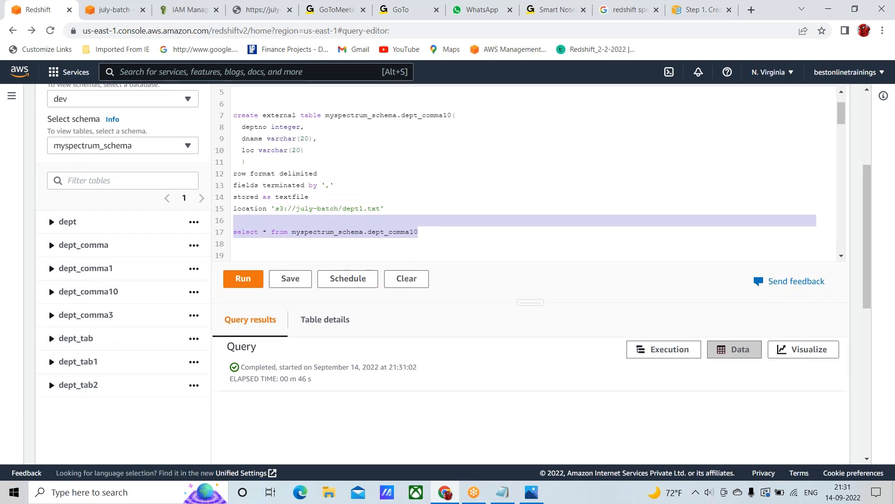
click(241, 279)
click(241, 278)
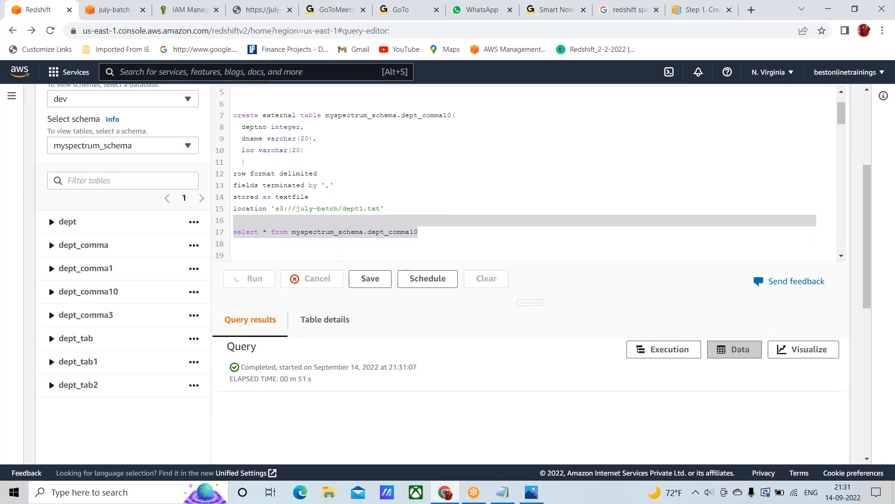
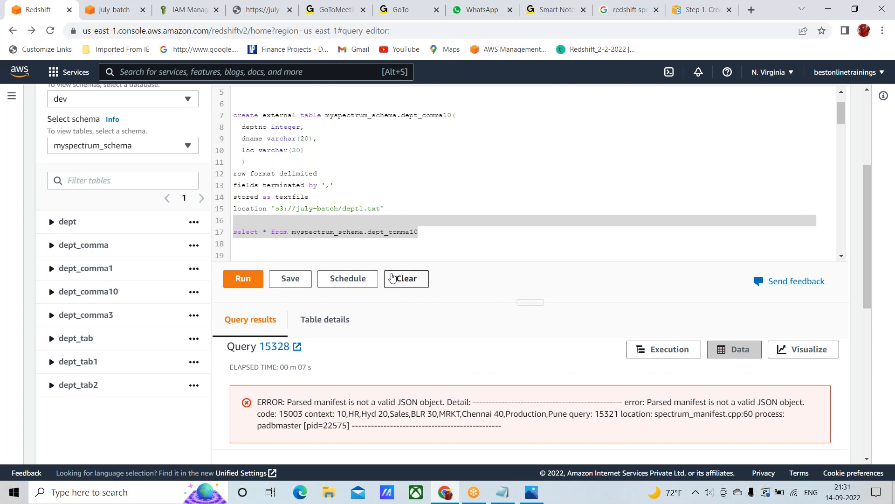
Highlight the S3 path s3://july-batch/dept1.txt in the location clause on line 15
scroll(470, 206, up, 1)
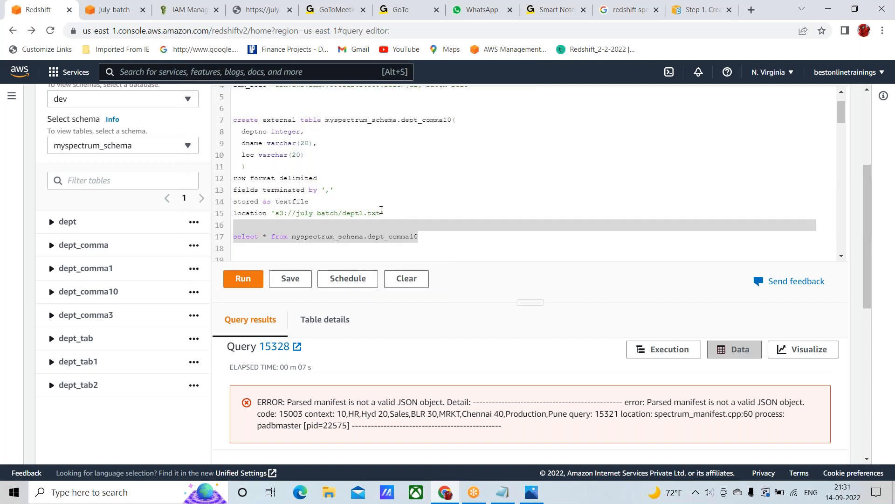
click(379, 212)
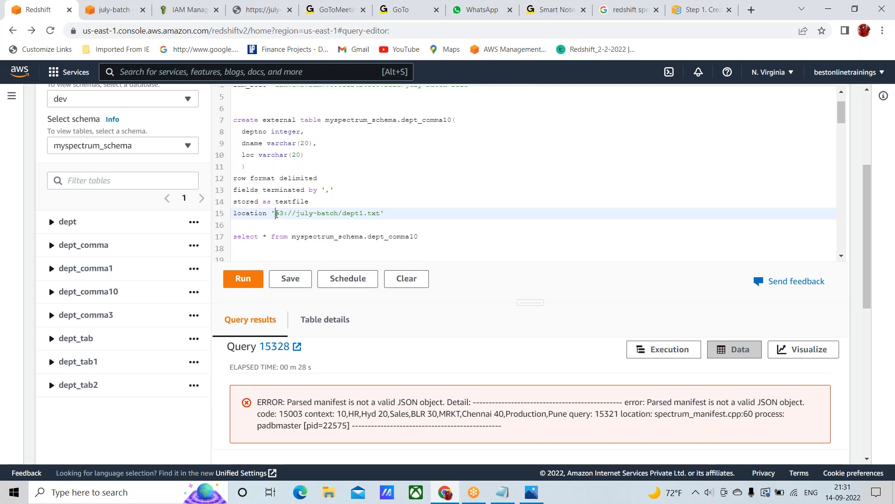
key(shift+Right)
key(shift+Right)
key(shift+Right)
key(shift+Right)
key(shift+Right)
key(shift+Right)
key(shift+Right)
key(shift+Right)
key(shift+Right)
key(shift+Right)
key(shift+Right)
key(shift+Right)
key(shift+Right)
key(shift+Right)
key(shift+Right)
key(shift+Right)
key(shift+Right)
key(shift+Right)
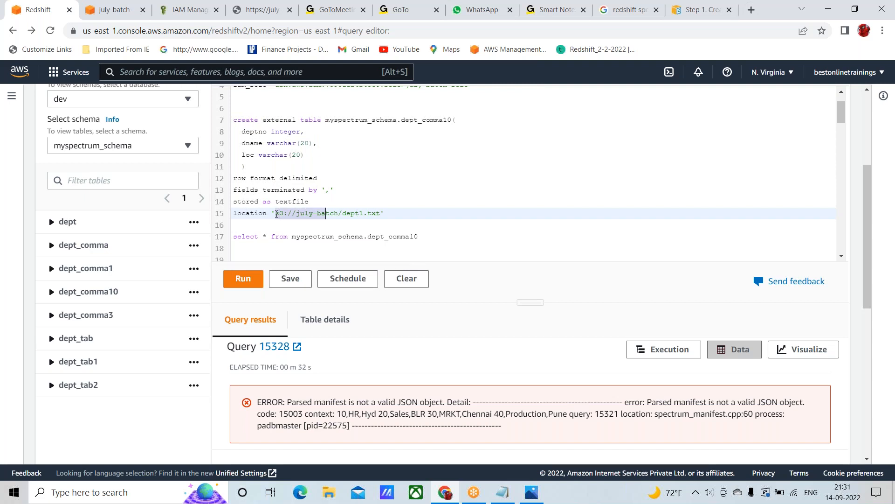
key(shift+Right)
key(shift+Right)
key(shift+Right)
key(shift+Right)
key(shift+Right)
key(shift+Right)
key(shift+Right)
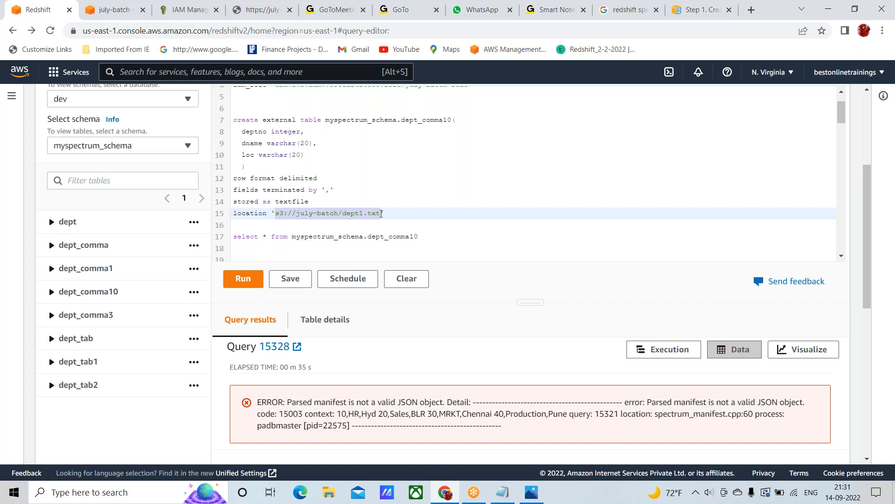
Shorten the location path on line 15 to s3://july-batch/ by removing the file name
click(383, 213)
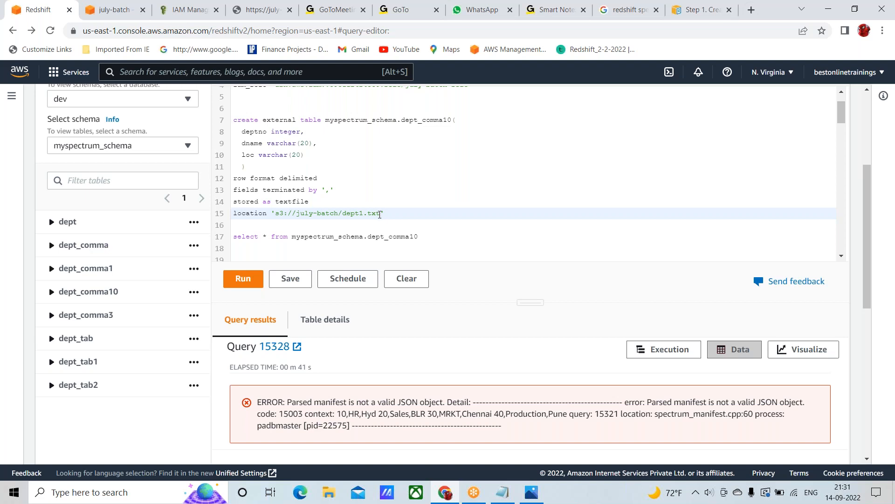
key(BackSpace)
key(BackSpace)
key(BackSpace)
key(BackSpace)
key(BackSpace)
key(BackSpace)
key(BackSpace)
key(BackSpace)
key(BackSpace)
scroll(435, 221, down, 2)
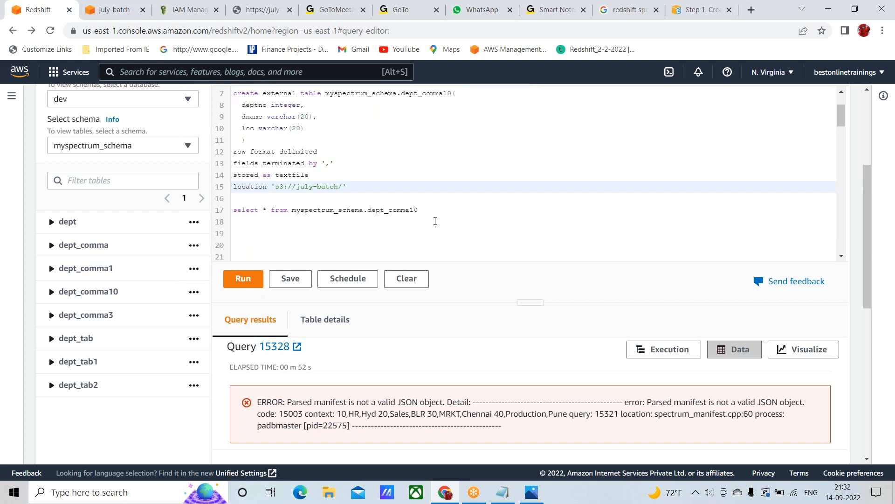
scroll(435, 221, down, 6)
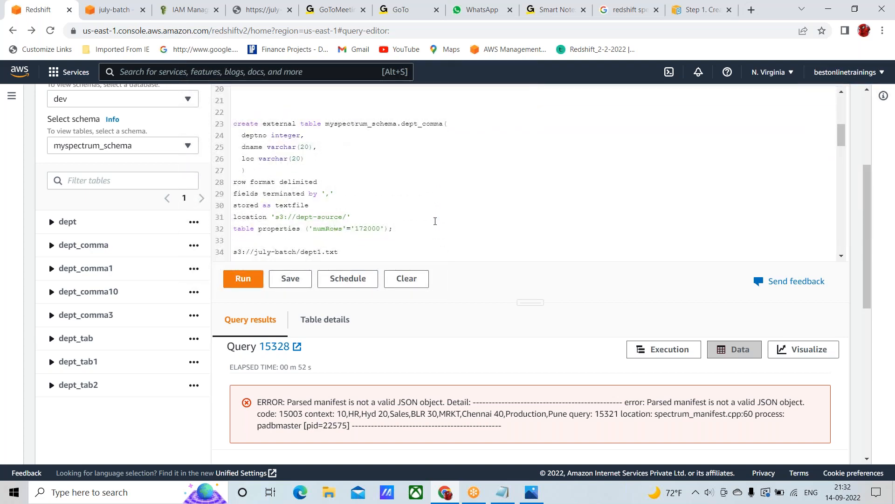
scroll(435, 221, up, 6)
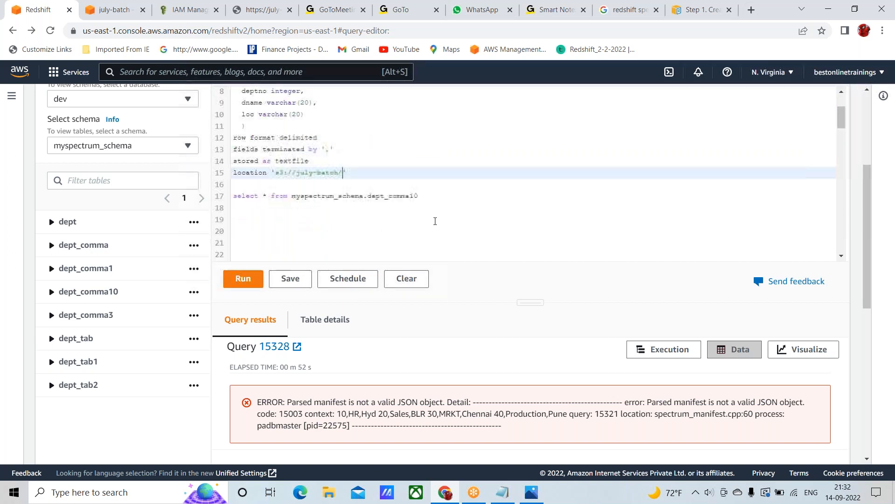
Switch to the S3 console and delete dept_csv.csv, dept.txt and the unloads/ folder from the july-batch bucket, confirming with the text permanently delete
click(114, 10)
click(313, 102)
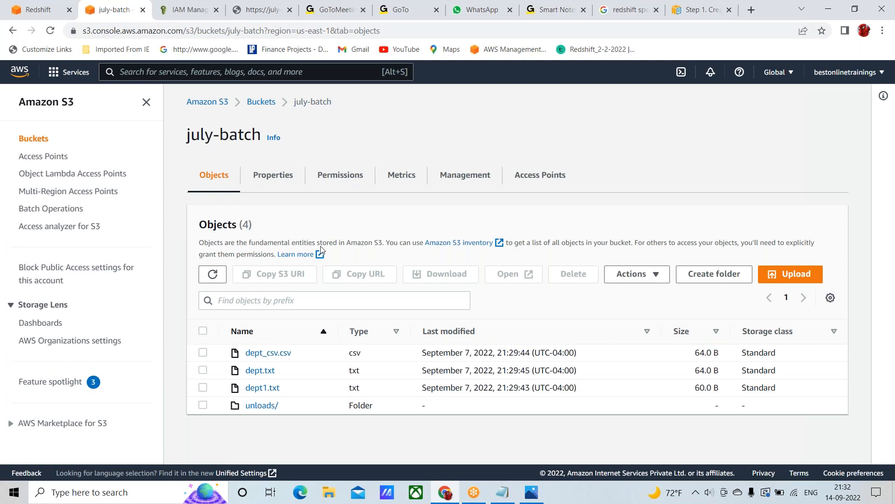
click(203, 353)
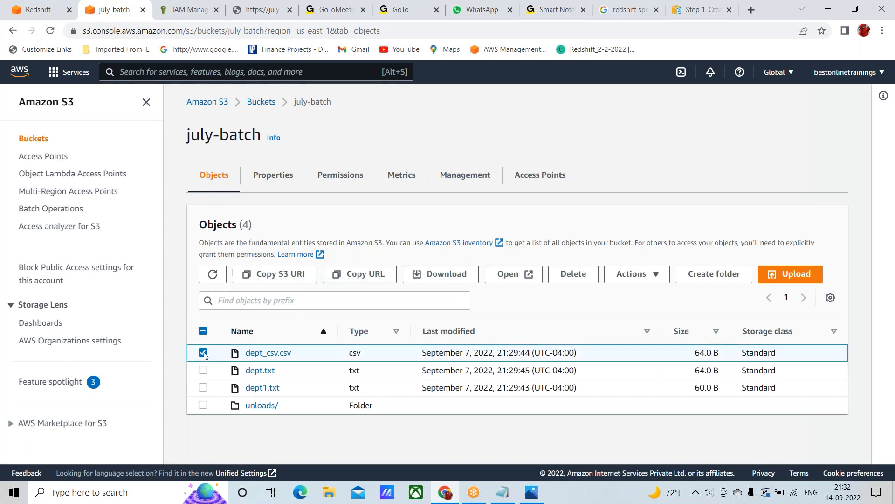
click(203, 388)
click(203, 389)
click(203, 388)
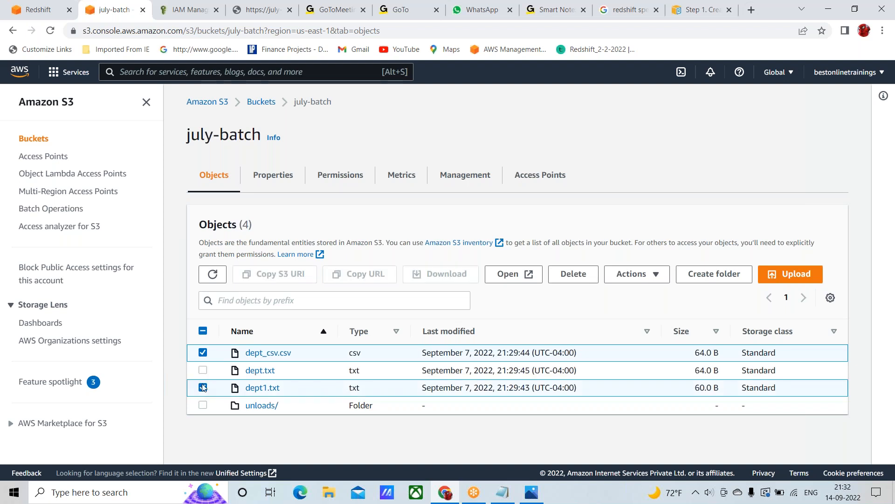
click(203, 370)
click(203, 389)
click(203, 405)
click(571, 276)
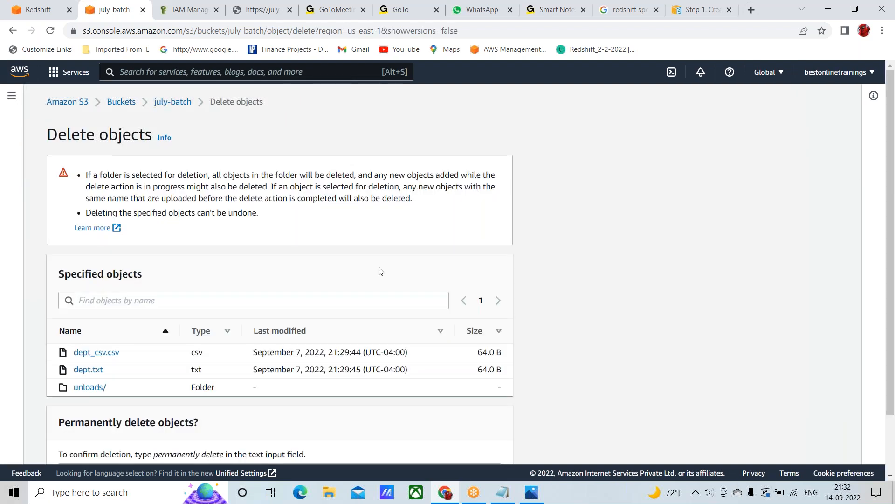
scroll(381, 271, down, 3)
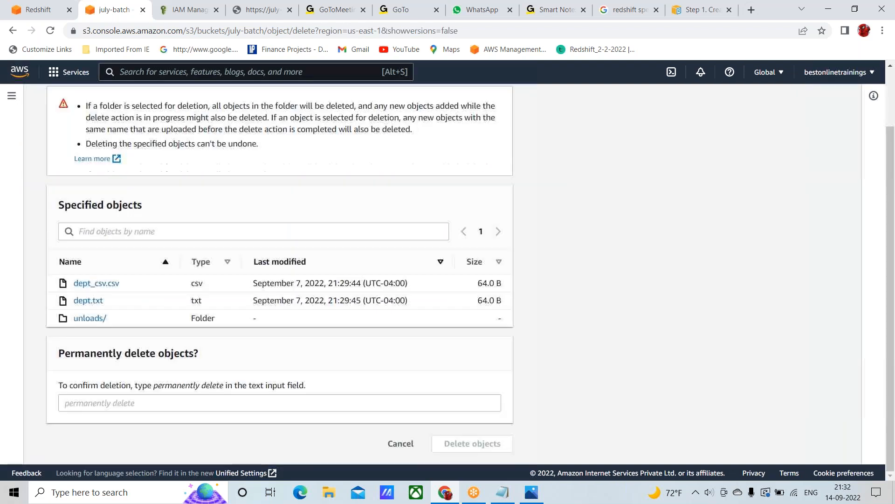
click(66, 405)
text(per)
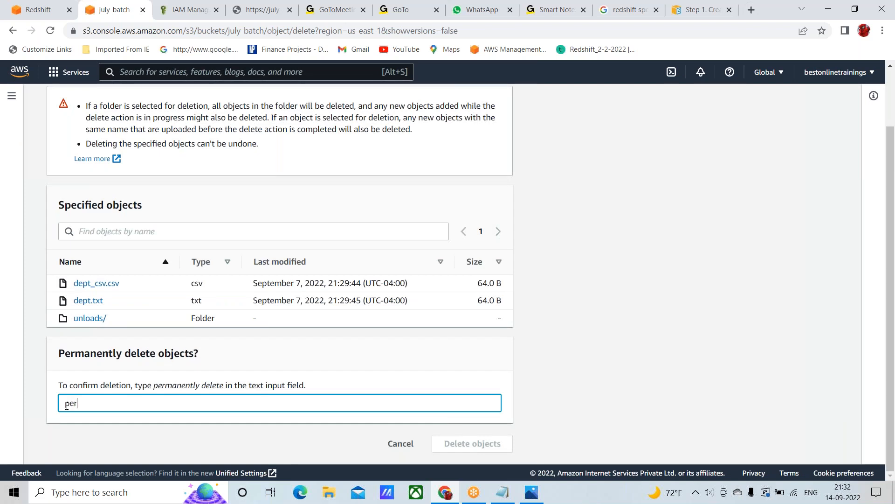
text(manently delete)
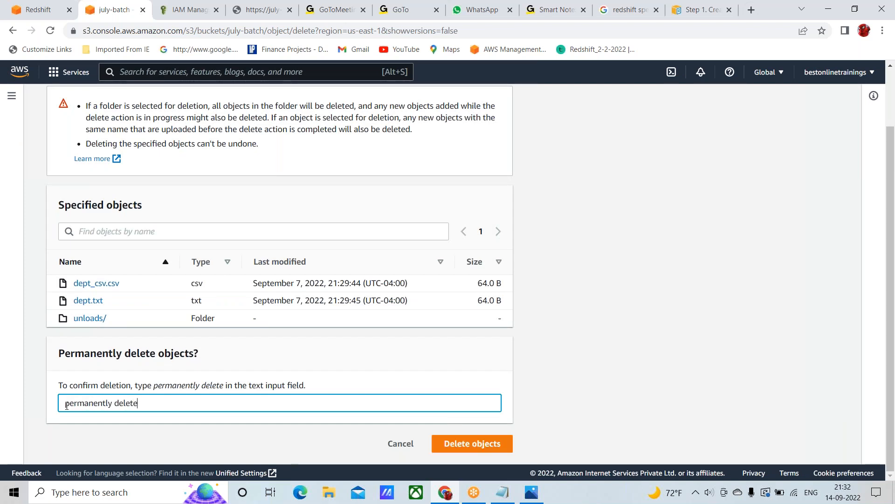
click(455, 445)
scroll(433, 337, down, 1)
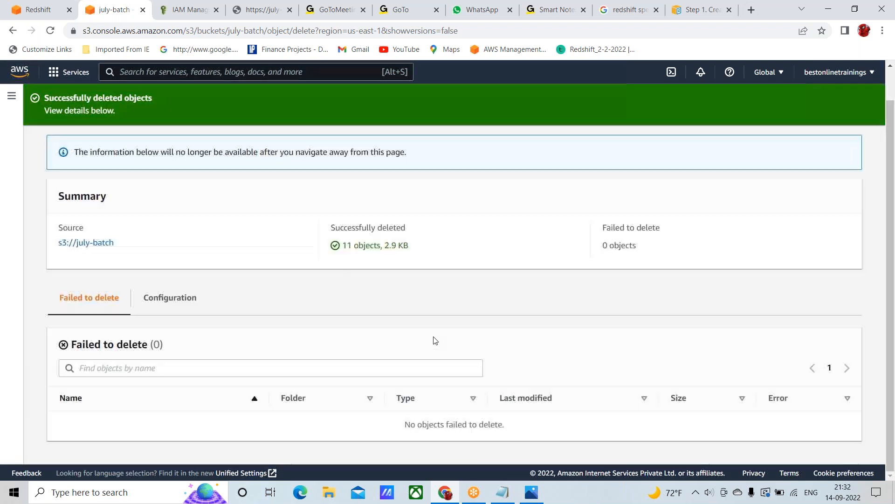
scroll(260, 215, up, 1)
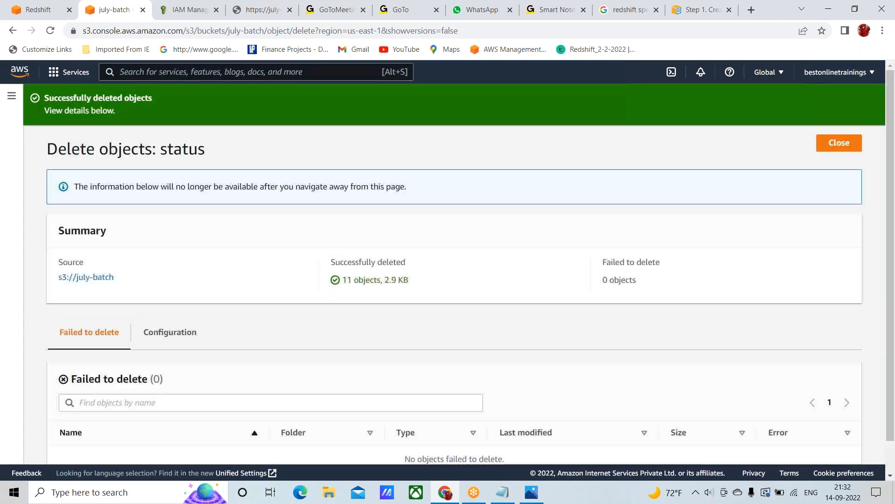
Return to the july-batch bucket and open dept1.txt to view its contents
click(94, 279)
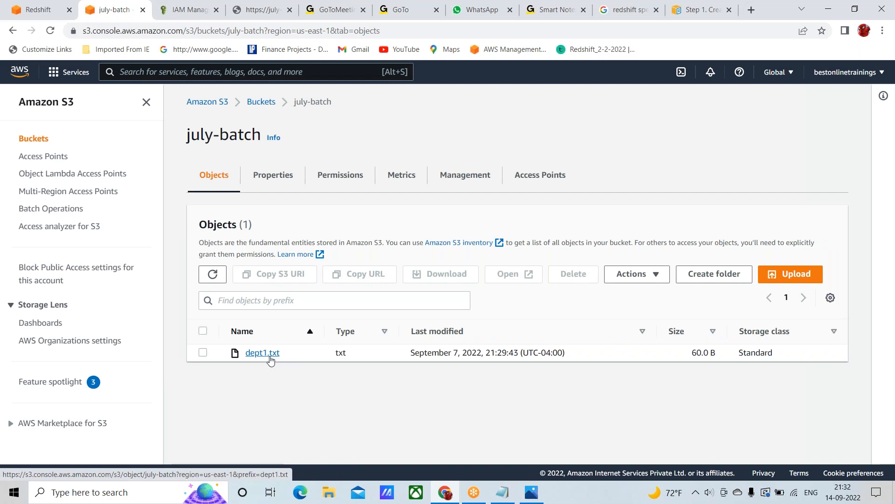
click(261, 353)
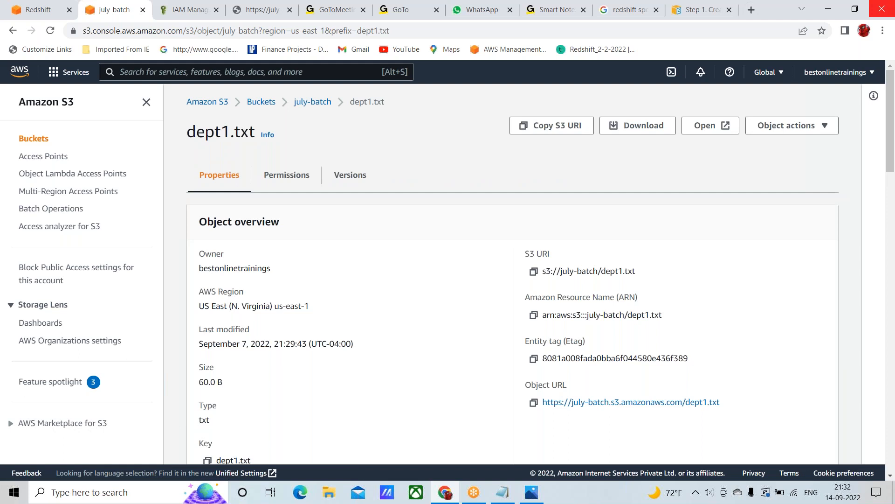
click(713, 127)
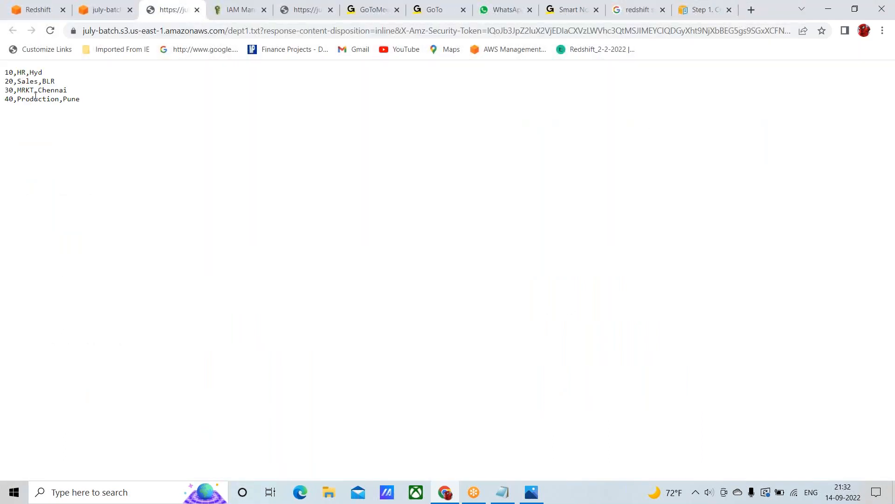
Switch to the Redshift query editor and write drop table myspectrum_schema.dept_comma10 on line 6, above the create external table statement
click(45, 13)
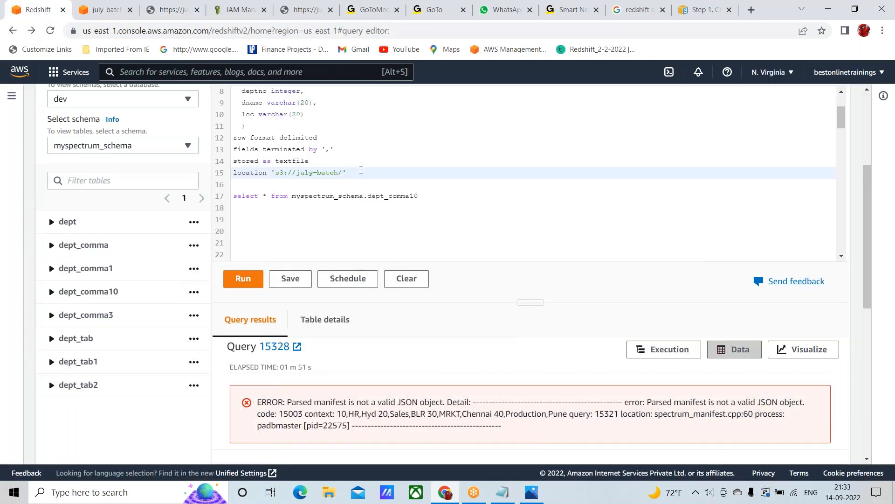
scroll(382, 180, up, 2)
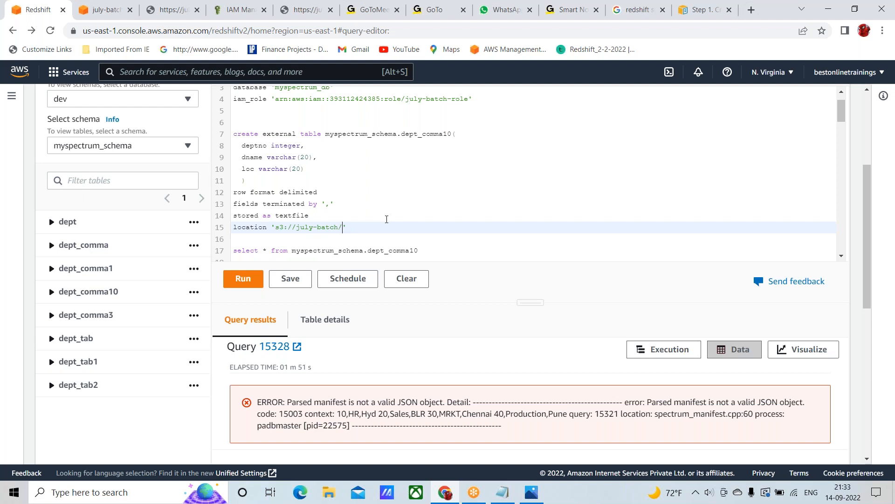
scroll(386, 219, down, 1)
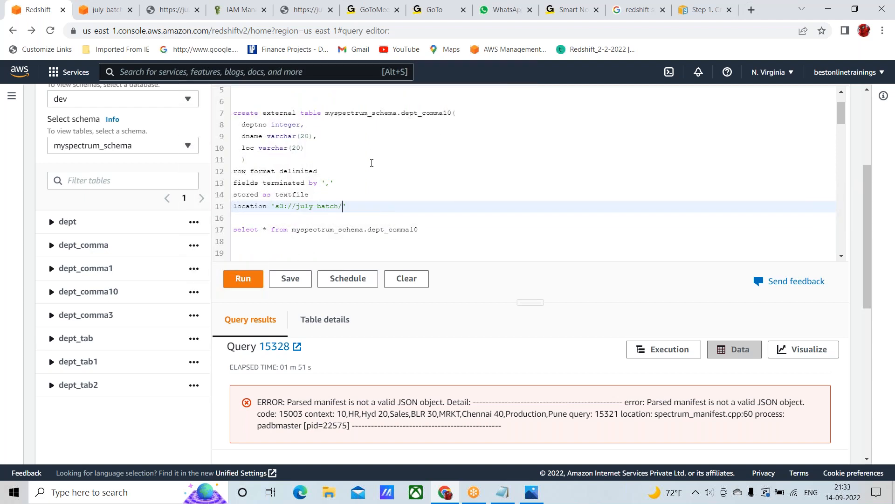
scroll(372, 163, up, 1)
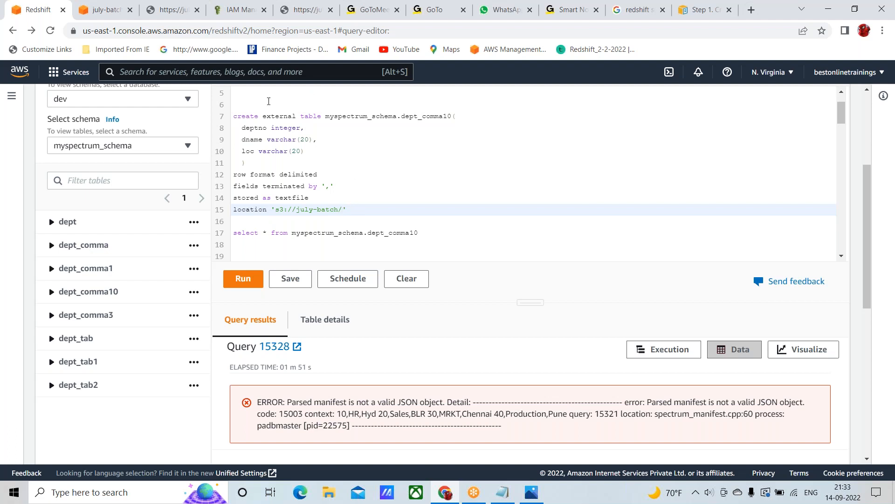
scroll(268, 101, up, 1)
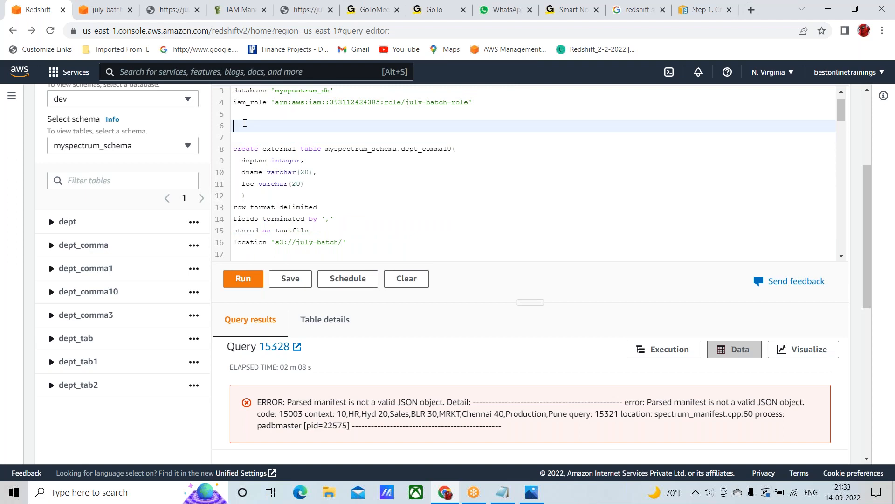
text(drop table)
drag(326, 148, 454, 149)
key(ctrl+c)
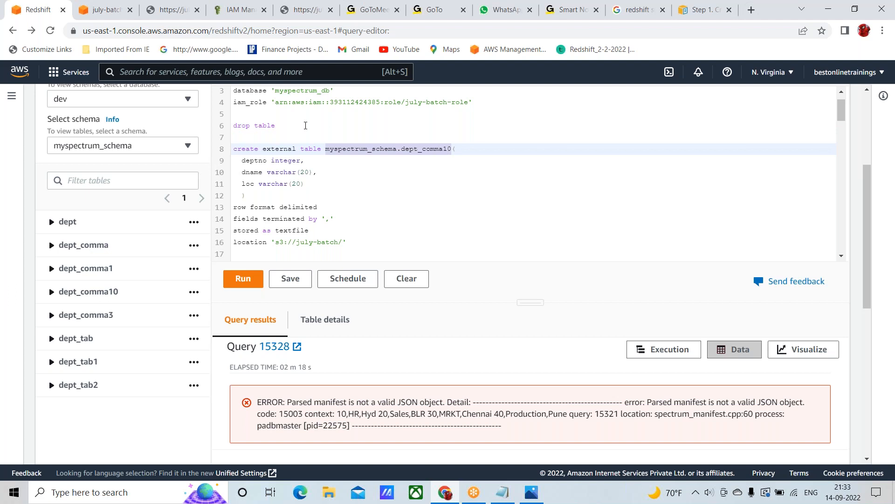
click(305, 125)
key(ctrl+v)
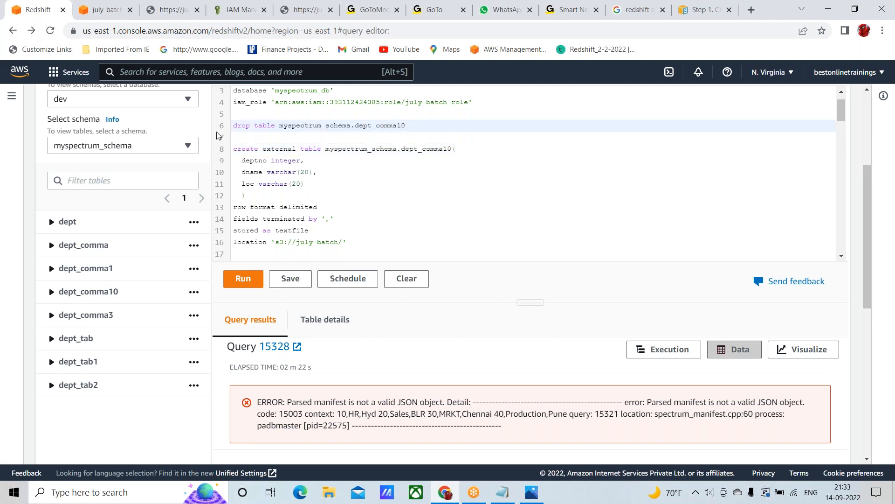
Run only the drop table statement on line 6, then list the tables of myspectrum_schema
click(233, 125)
key(shift+Down)
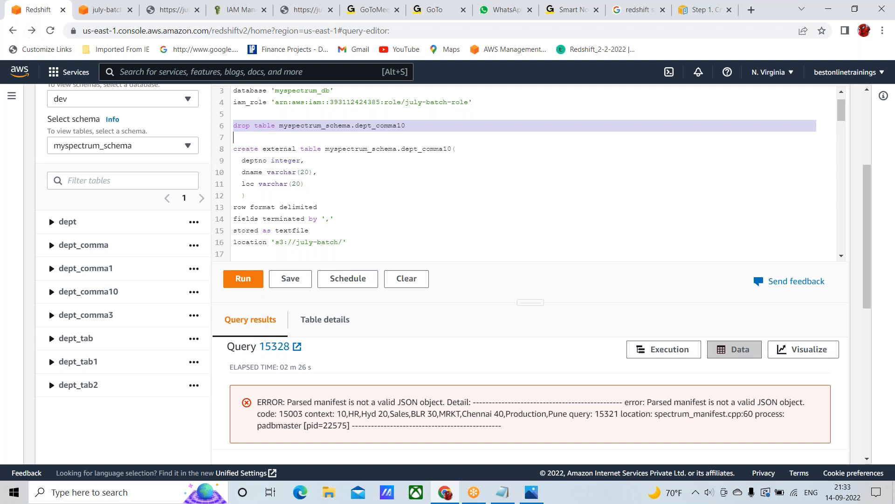
click(239, 281)
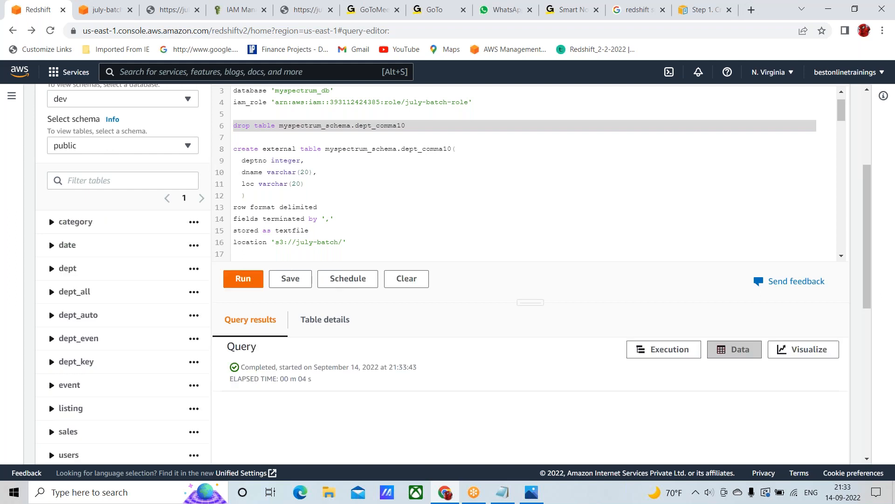
click(96, 146)
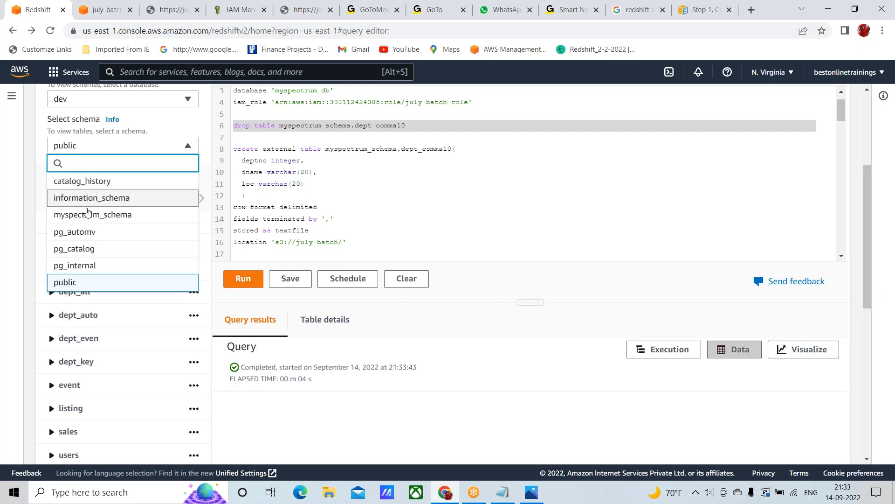
click(89, 215)
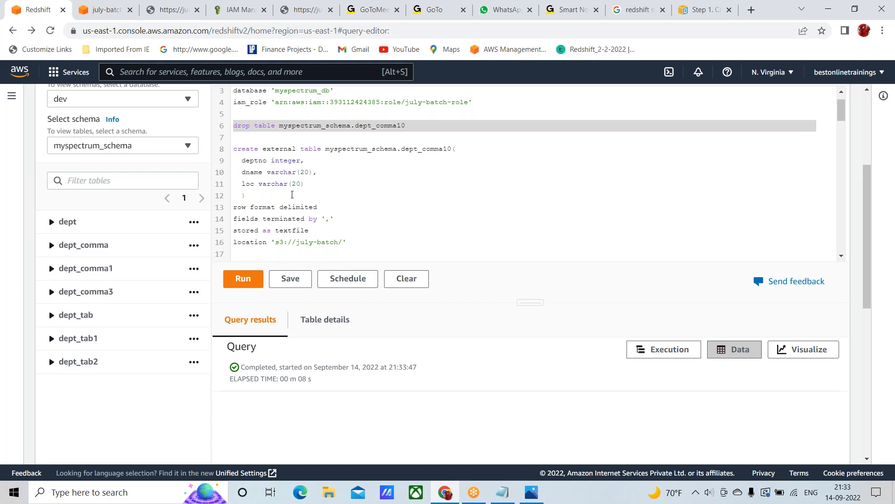
Review the create external table statement for myspectrum_schema.dept_comma10 on lines 8 to 16, including its S3 location s3://july-batch/
click(233, 149)
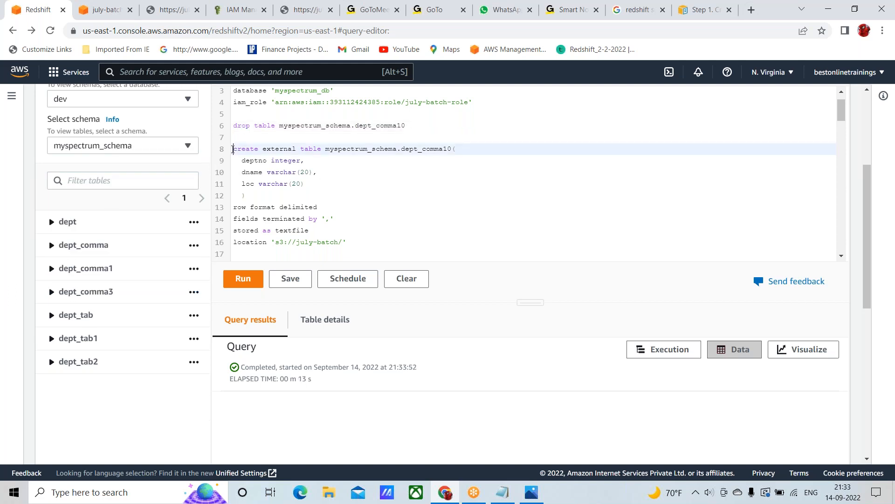
key(shift+Down)
key(shift+Down)
key(shift+Down)
key(shift+Down)
key(shift+Down)
key(shift+Down)
key(shift+Down)
key(shift+Down)
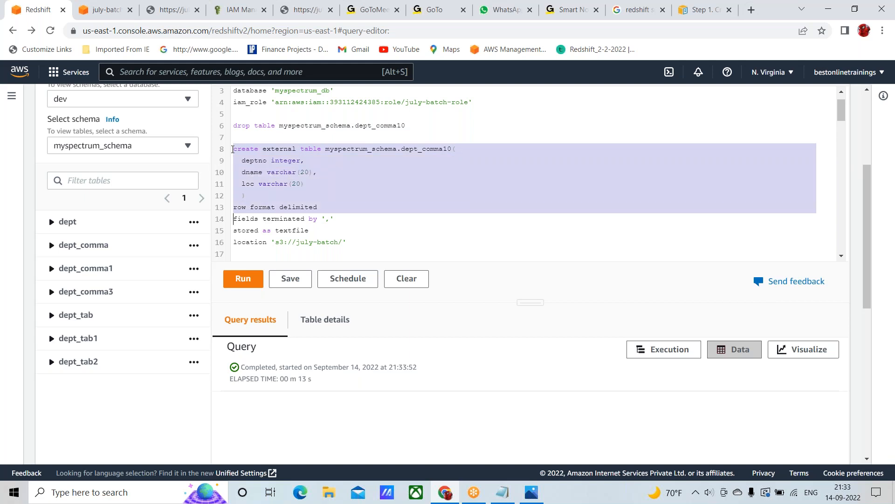
key(shift+Down)
key(shift+Down)
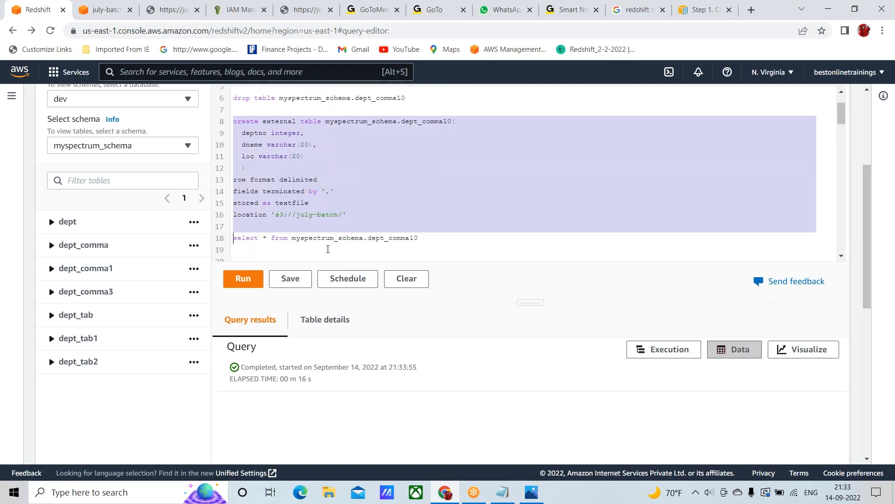
click(343, 215)
text(')
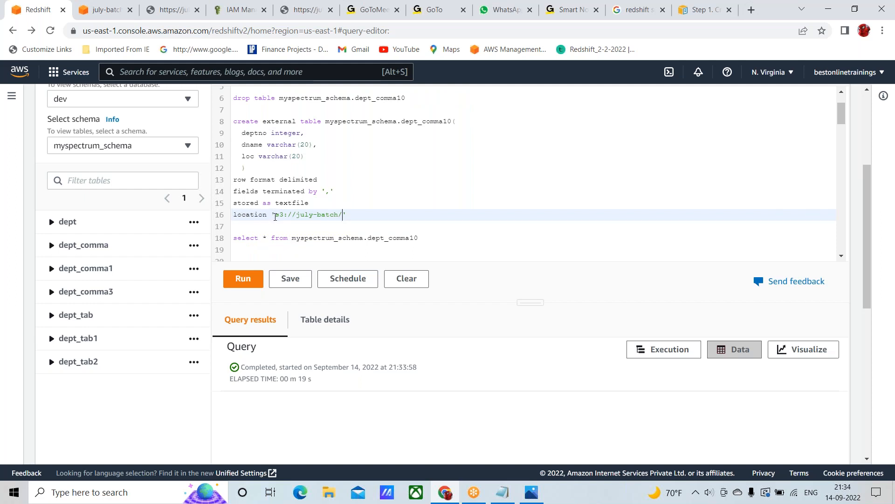
drag(275, 216, 345, 213)
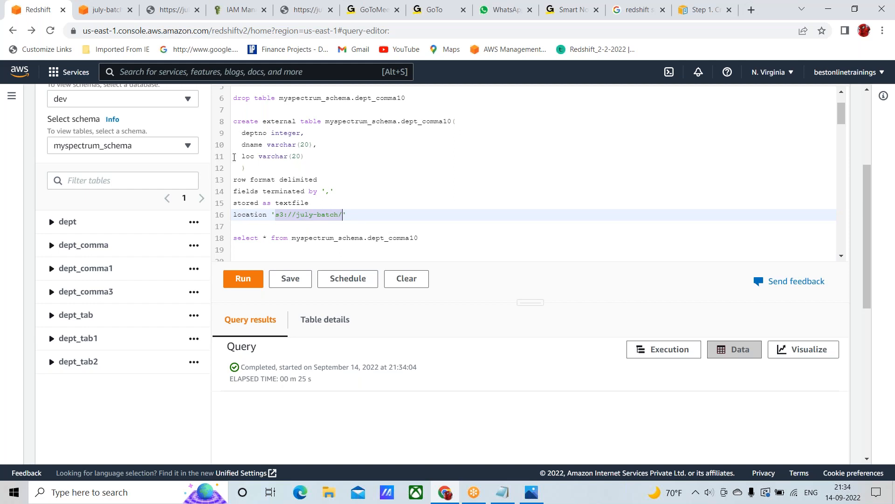
Run only the create external table statement for myspectrum_schema.dept_comma10 on lines 8 to 16
click(234, 120)
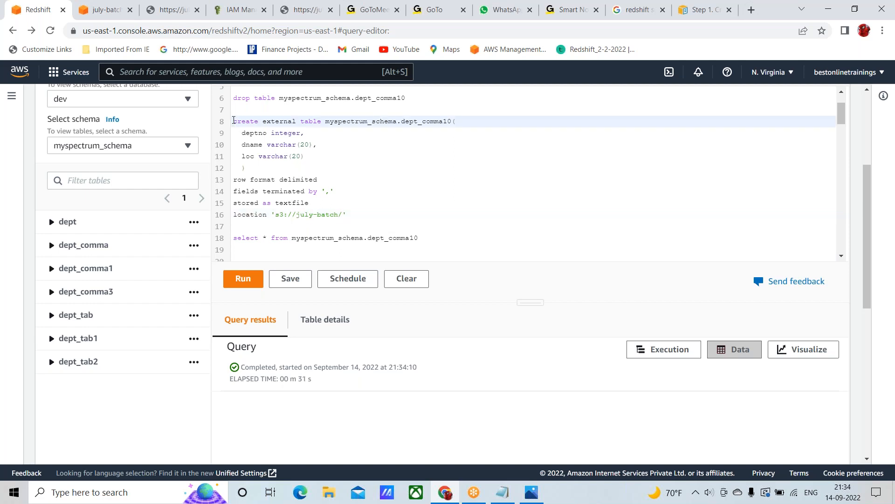
key(shift+Down)
key(shift+Down)
key(shift+Down)
key(shift+Down)
key(shift+Down)
key(shift+Down)
key(shift+Down)
key(shift+Down)
key(shift+Down)
key(shift+Down)
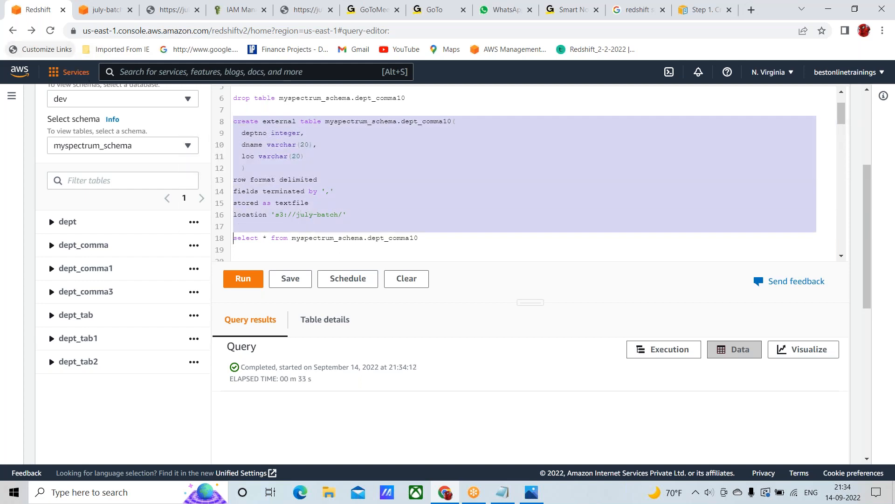
click(240, 279)
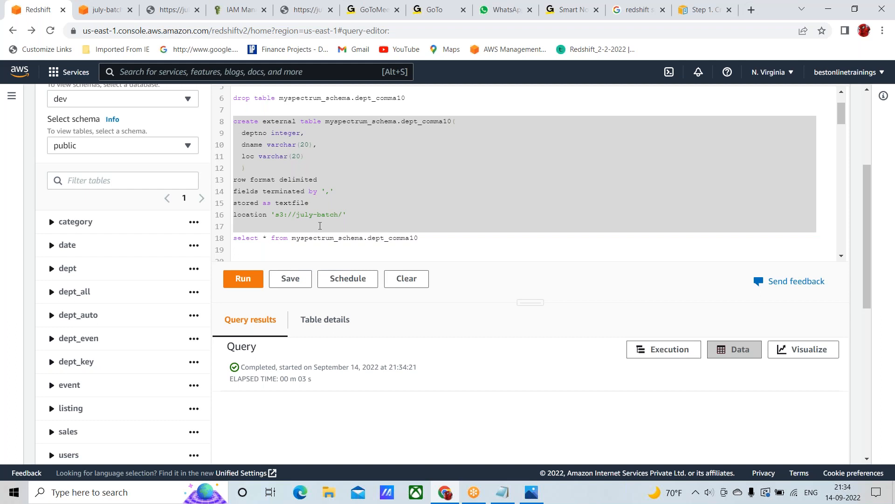
Run only select * from myspectrum_schema.dept_comma10 on line 18 and view the returned rows
click(235, 238)
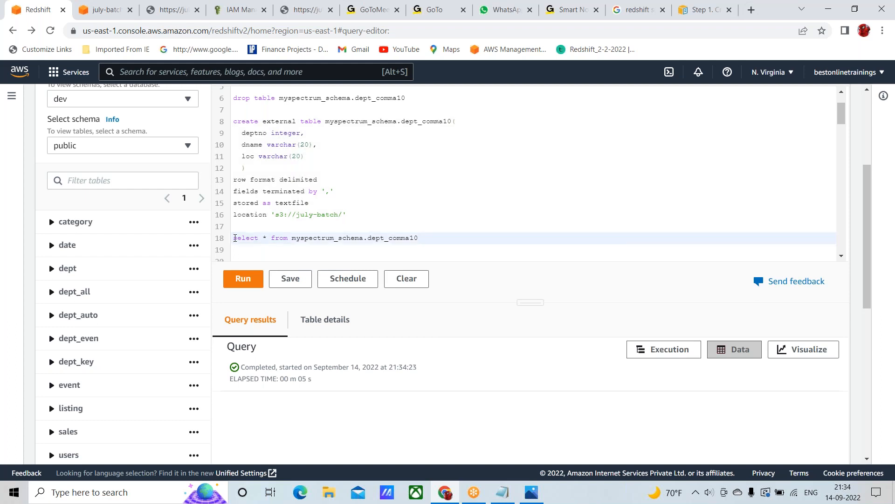
key(shift+Down)
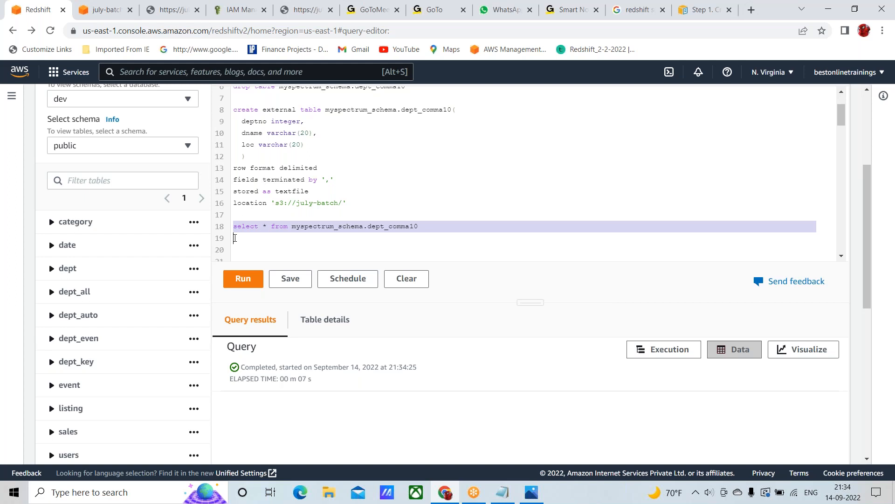
click(247, 279)
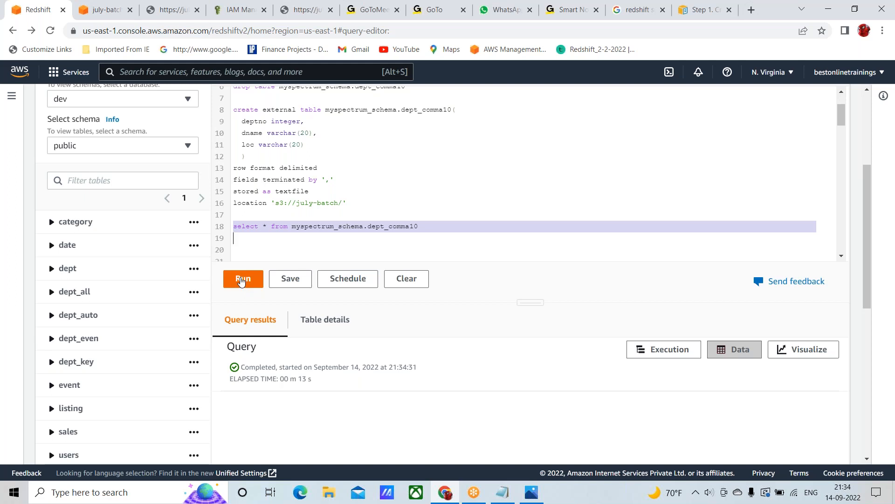
click(248, 281)
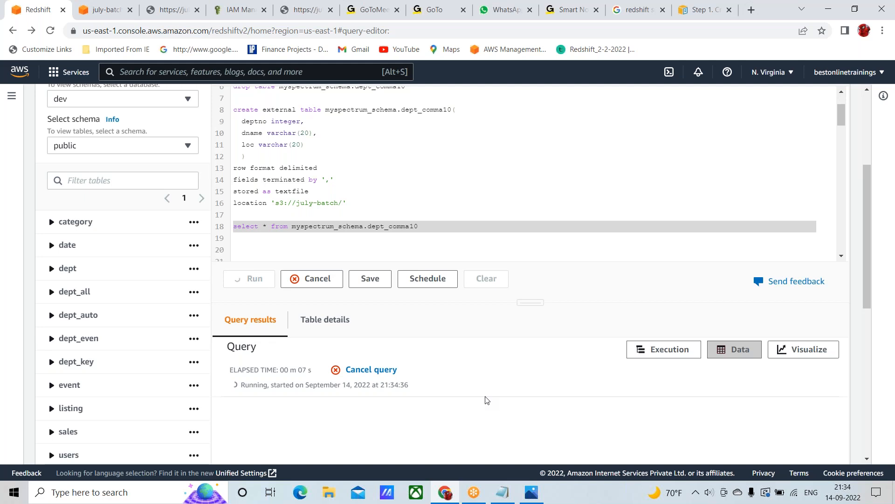
scroll(487, 400, down, 3)
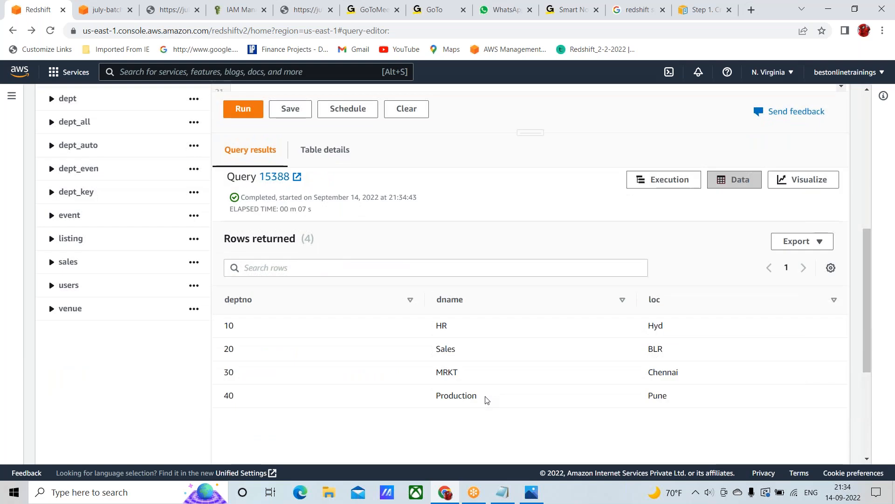
scroll(486, 400, down, 1)
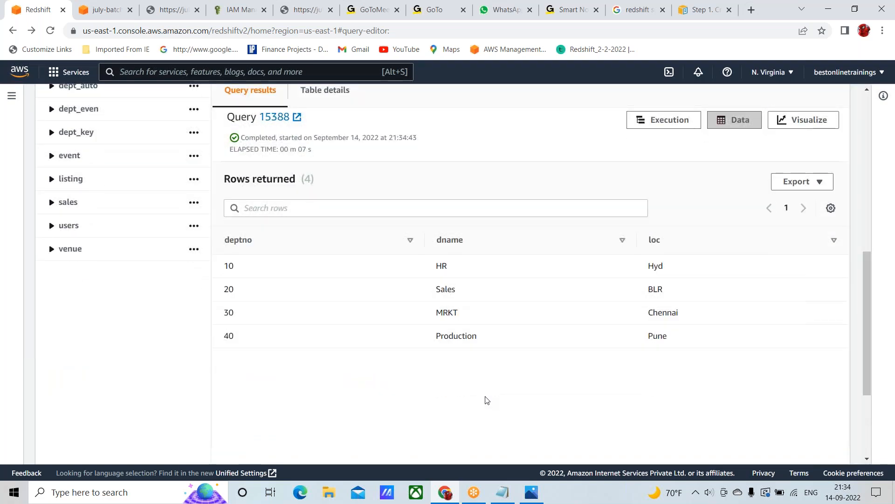
Review the script from the create external schema statement to the select on line 18, including the external table's S3 location
scroll(484, 259, up, 2)
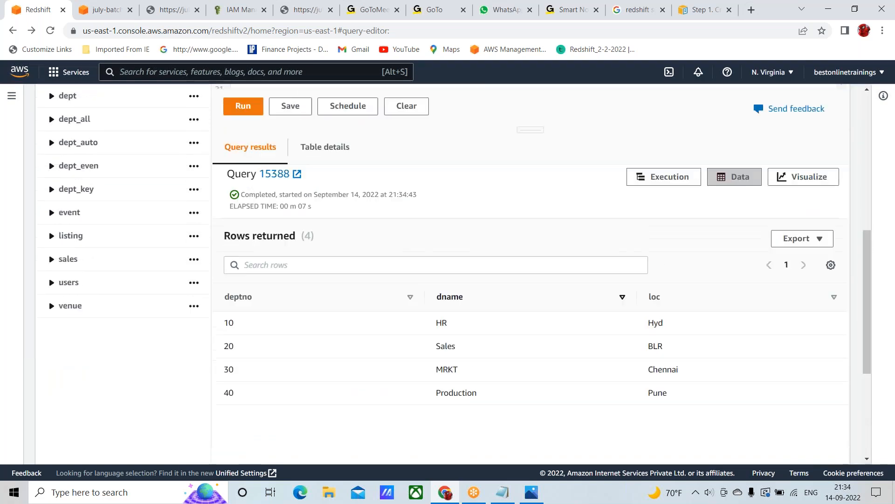
scroll(484, 260, up, 3)
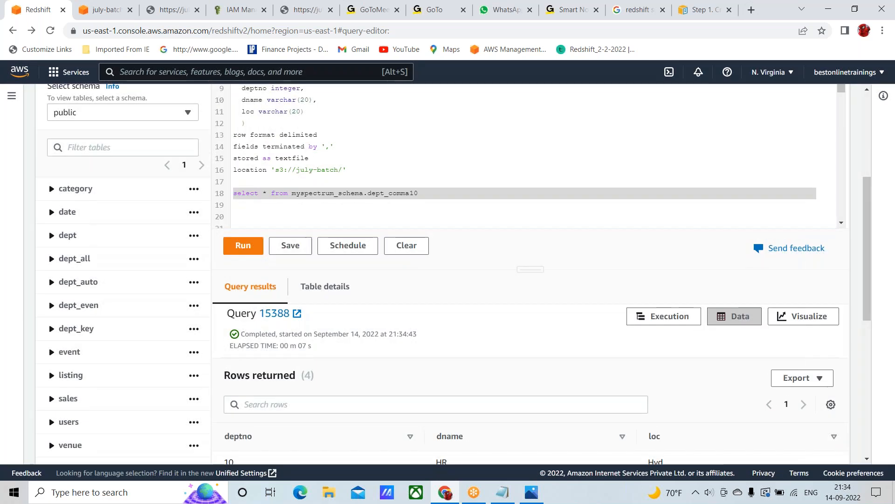
scroll(484, 260, up, 2)
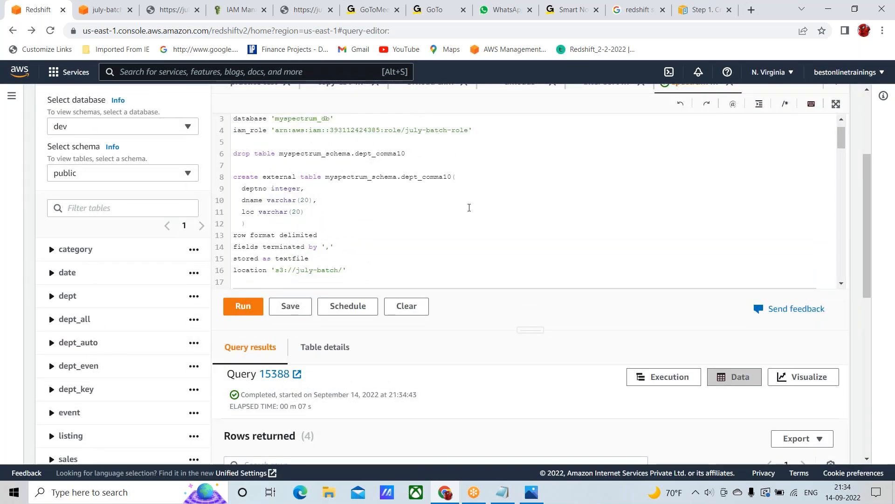
scroll(469, 208, down, 3)
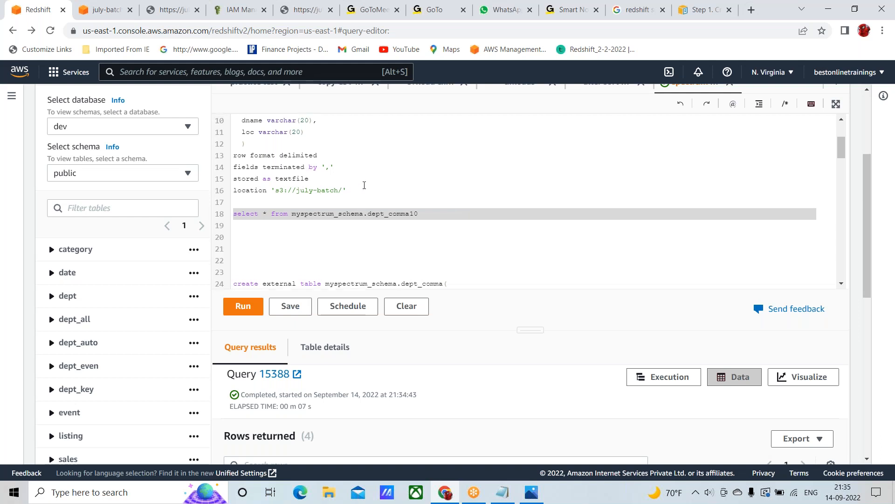
scroll(359, 185, up, 1)
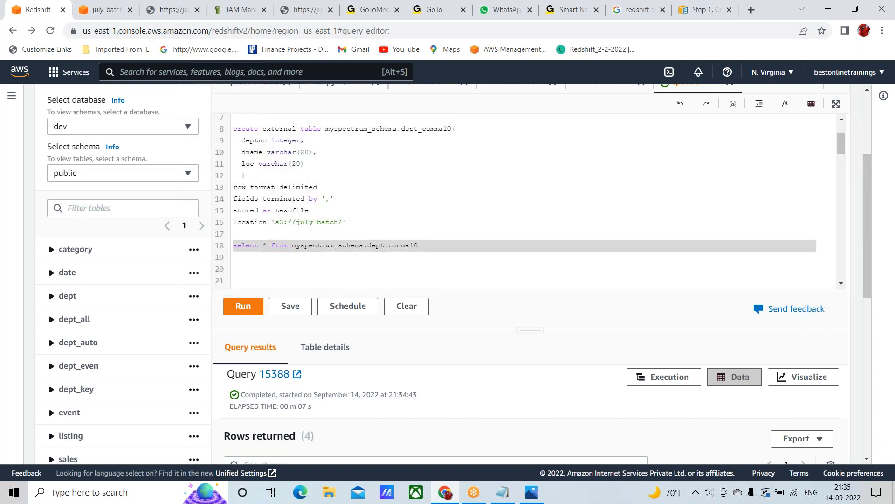
drag(275, 221, 351, 218)
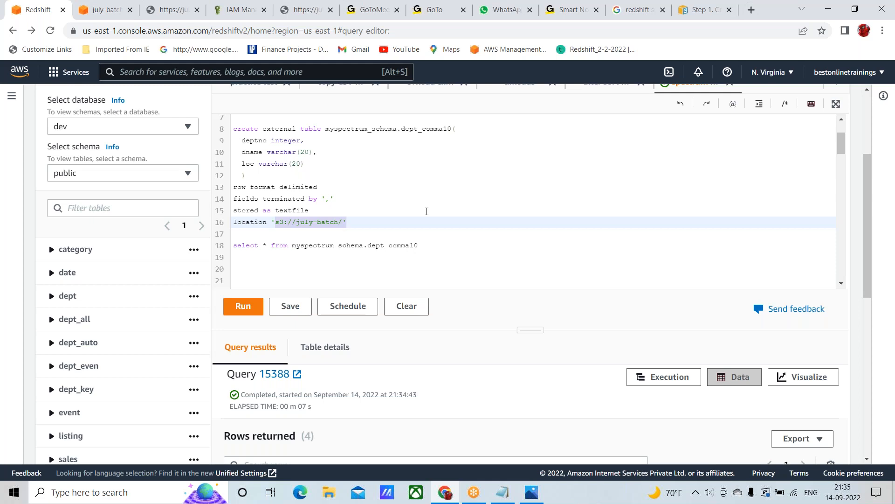
scroll(466, 210, up, 1)
scroll(448, 196, up, 5)
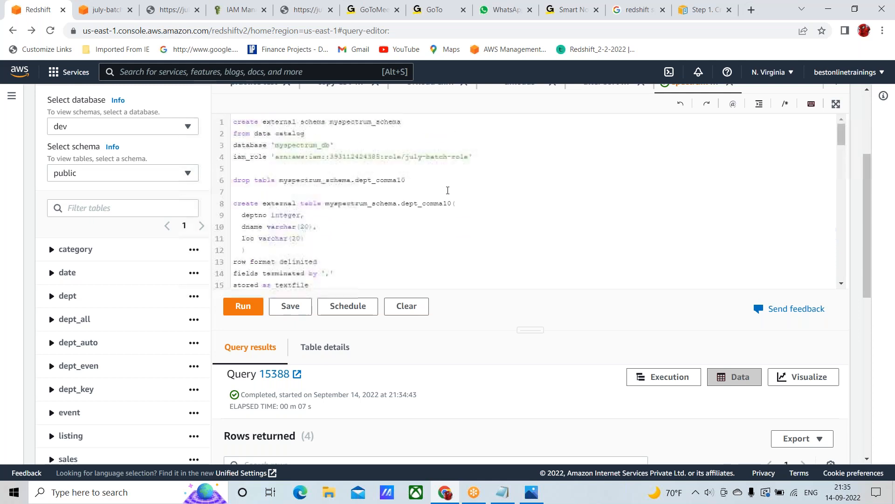
scroll(373, 186, up, 1)
click(236, 150)
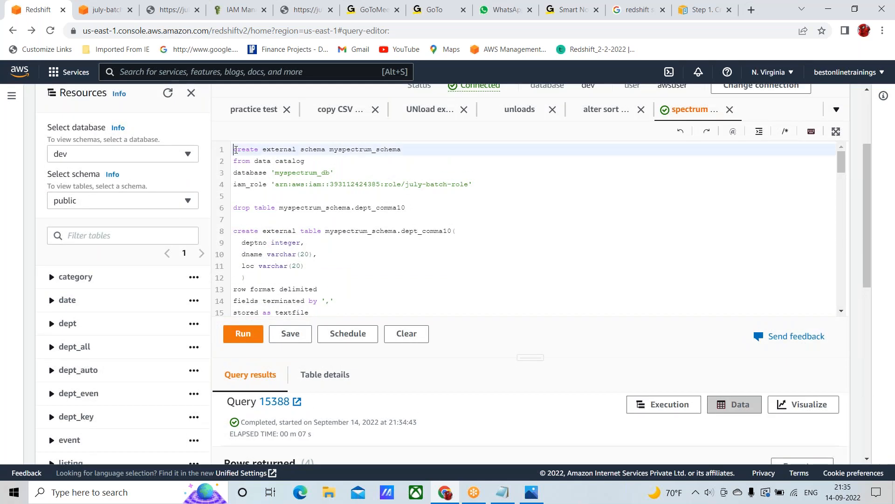
scroll(266, 233, down, 3)
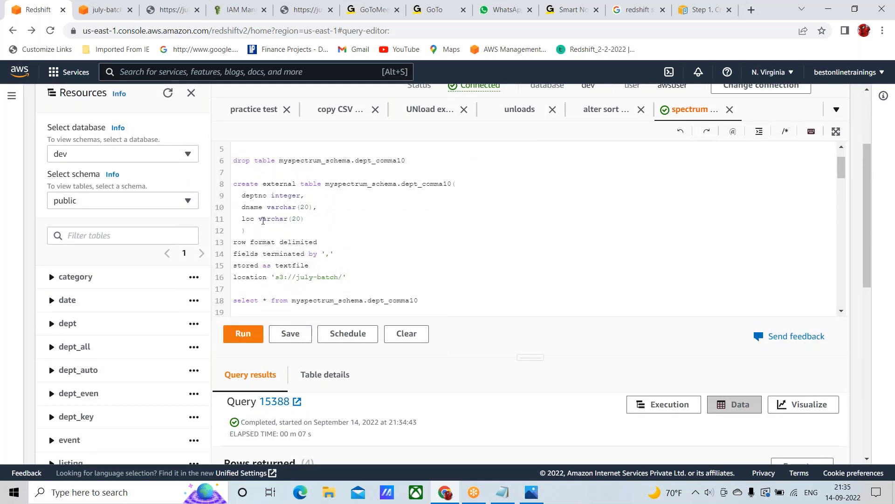
scroll(263, 221, down, 3)
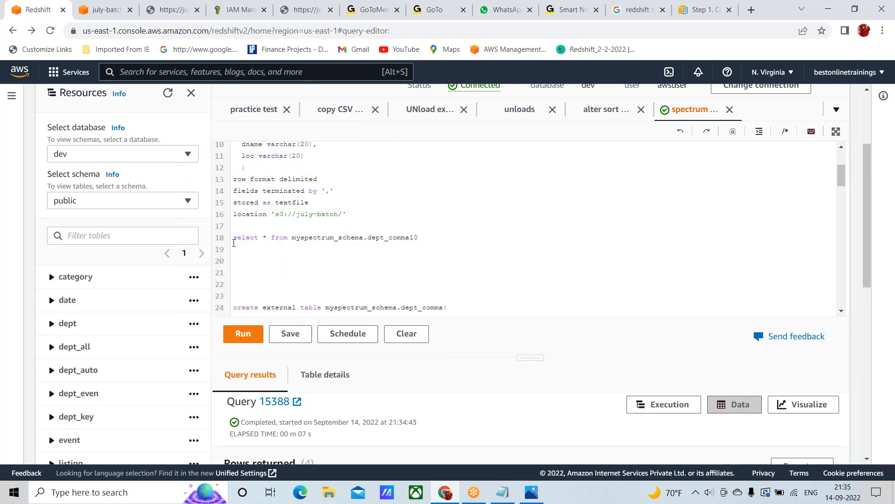
click(235, 240)
drag(235, 239, 426, 245)
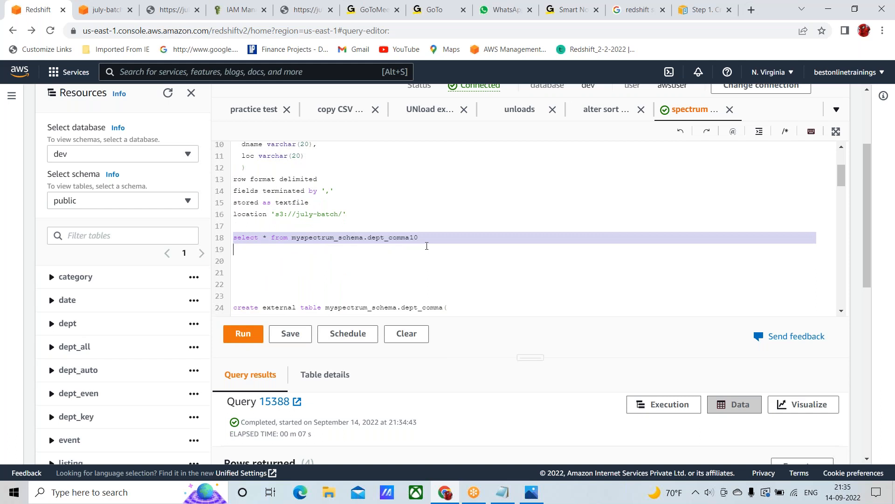
Append the condition where depno <>10 to the select statement on line 18, after trying is not null
click(420, 238)
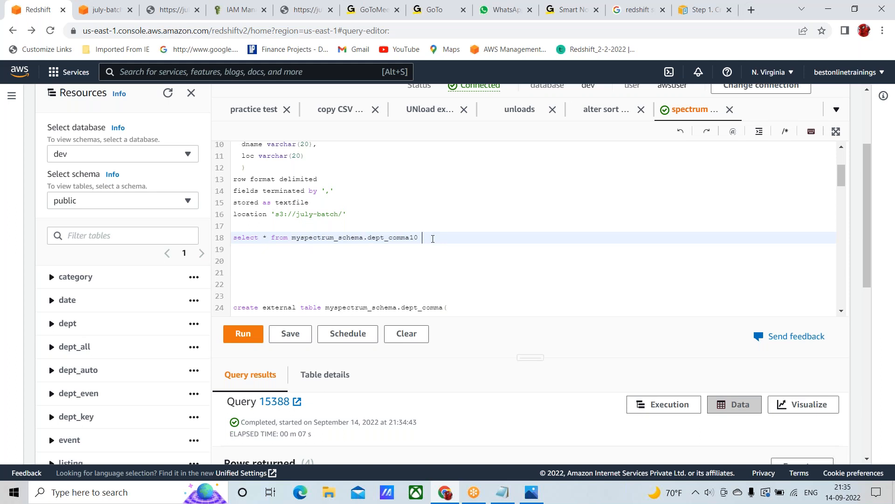
text(where)
text( dep)
text(no )
text(is not nu)
text(ll)
key(BackSpace)
key(BackSpace)
key(BackSpace)
key(BackSpace)
key(BackSpace)
key(BackSpace)
key(BackSpace)
key(BackSpace)
text(null)
key(BackSpace)
key(BackSpace)
key(BackSpace)
key(BackSpace)
text(<>10)
scroll(326, 252, down, 1)
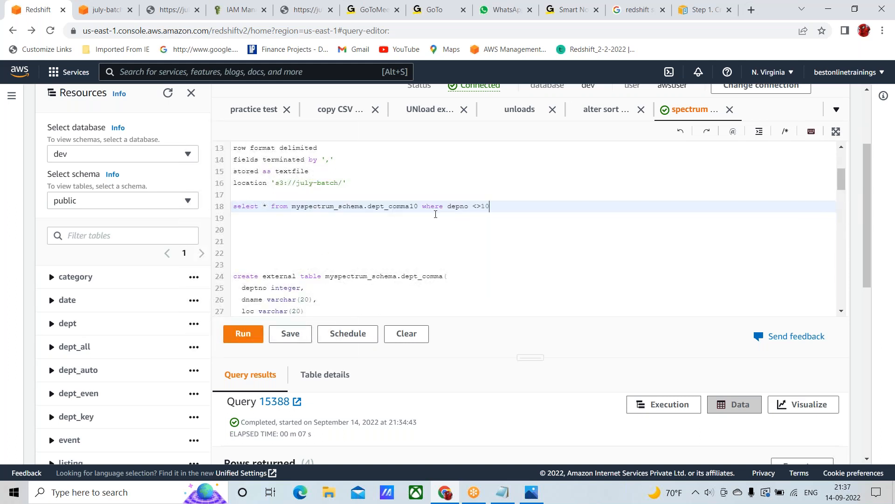
Remove the where condition from the end of the select statement on line 18
key(BackSpace)
key(BackSpace)
key(BackSpace)
key(BackSpace)
key(BackSpace)
key(BackSpace)
key(BackSpace)
key(BackSpace)
key(BackSpace)
key(BackSpace)
key(BackSpace)
key(BackSpace)
key(BackSpace)
key(BackSpace)
key(BackSpace)
key(BackSpace)
key(BackSpace)
key(shift+Down)
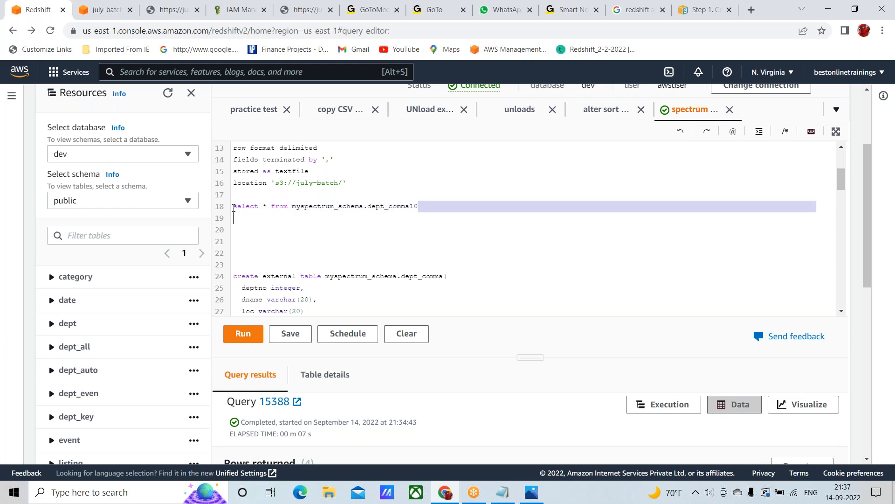
Rerun only the unfiltered select statement on line 18 against dept_comma10 and view its rows
click(233, 206)
key(shift+Down)
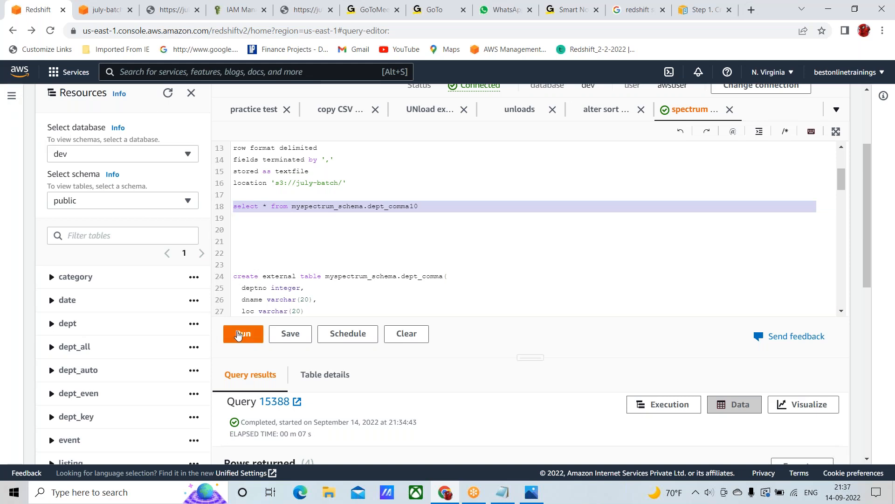
click(238, 335)
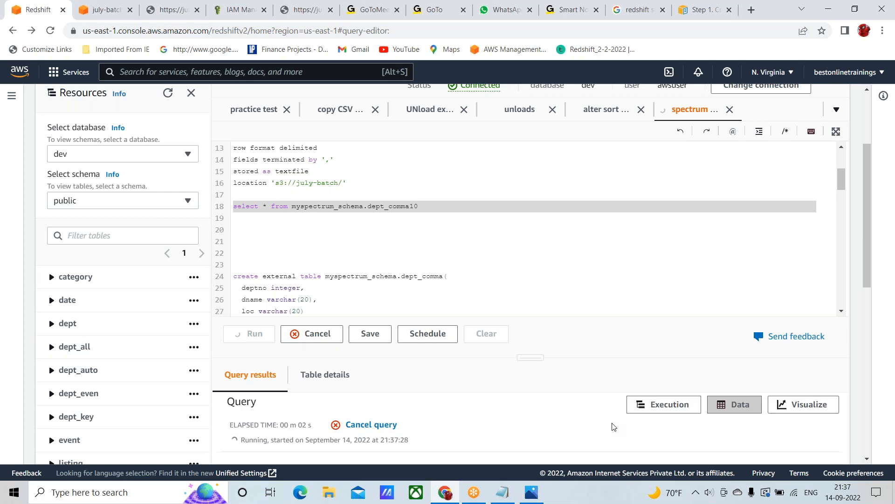
scroll(614, 427, down, 1)
scroll(614, 426, down, 2)
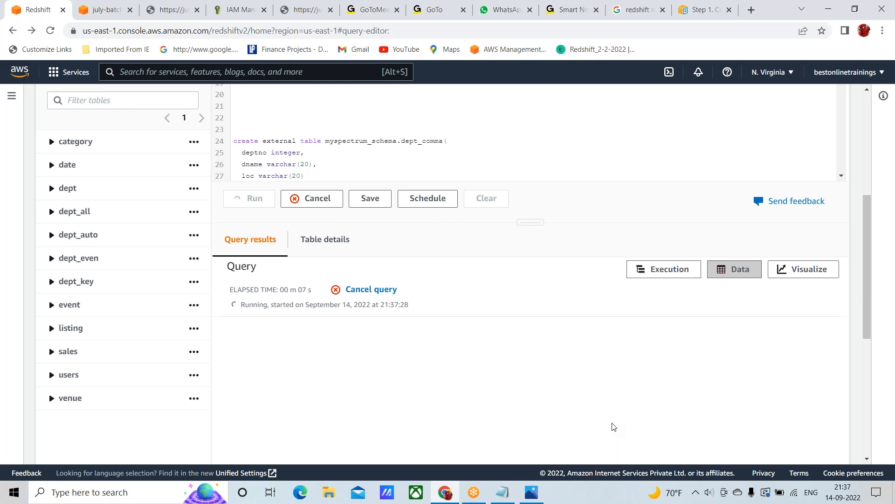
scroll(614, 427, down, 2)
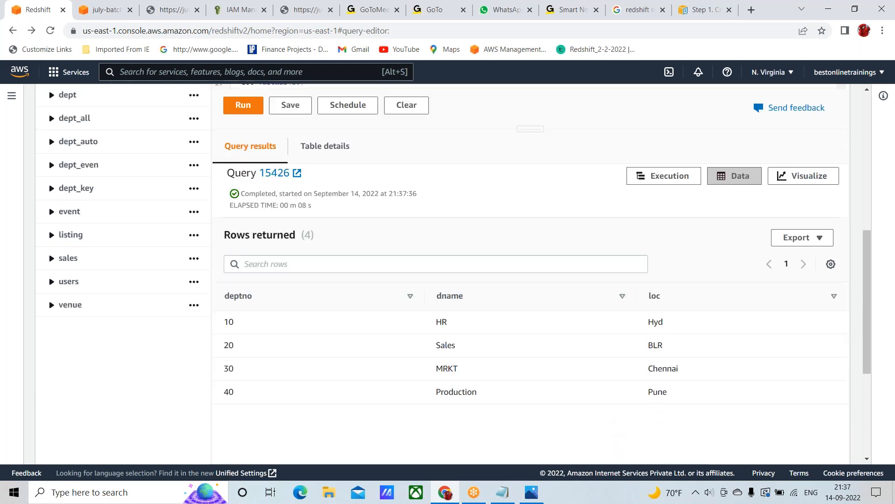
Run only the select statement on line 40 against the local table public.dept and sort its rows by deptno in ascending order
scroll(437, 256, up, 5)
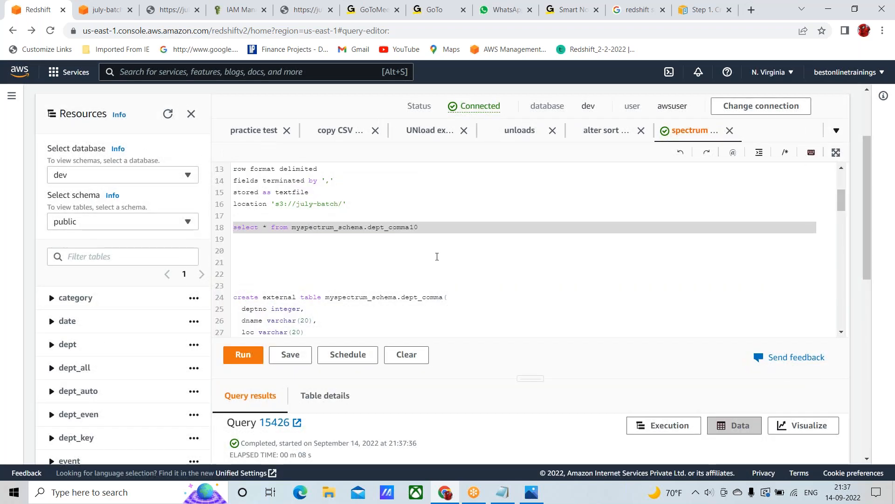
scroll(287, 253, down, 5)
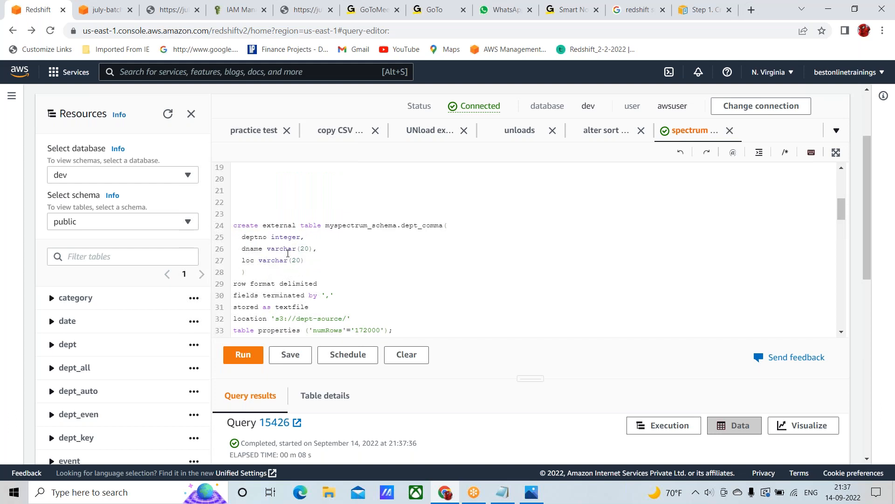
scroll(287, 253, down, 1)
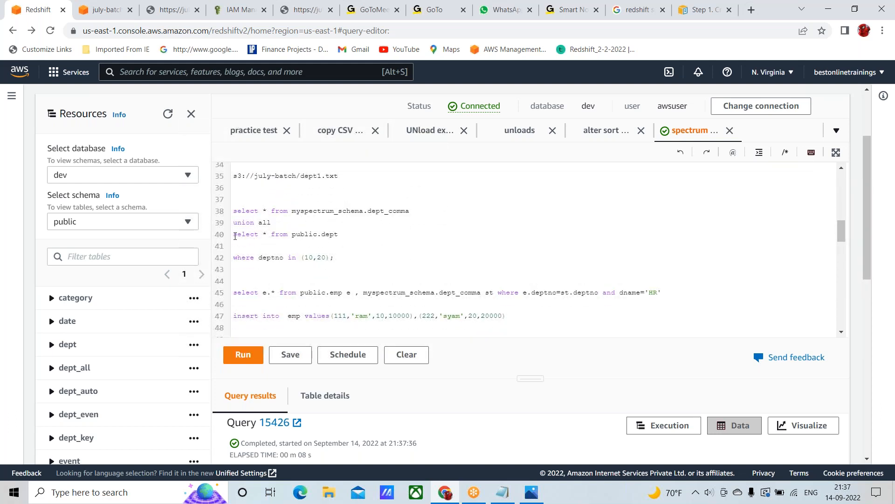
click(234, 235)
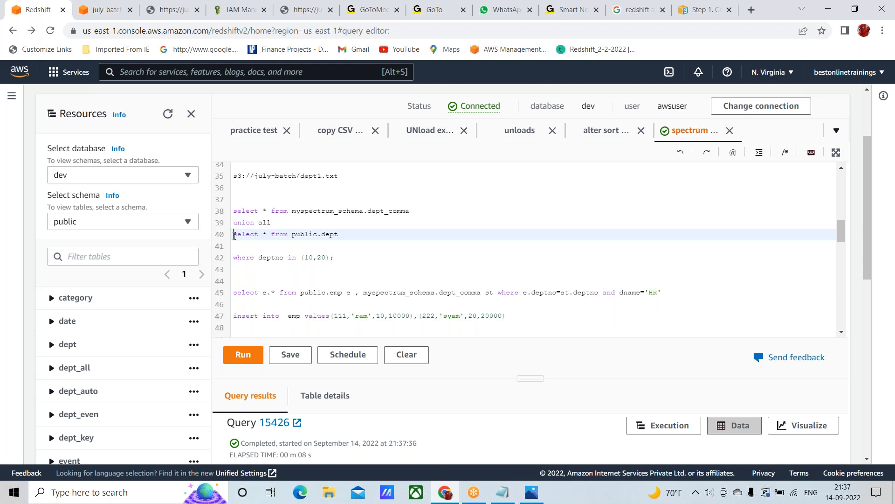
triple_click(234, 235)
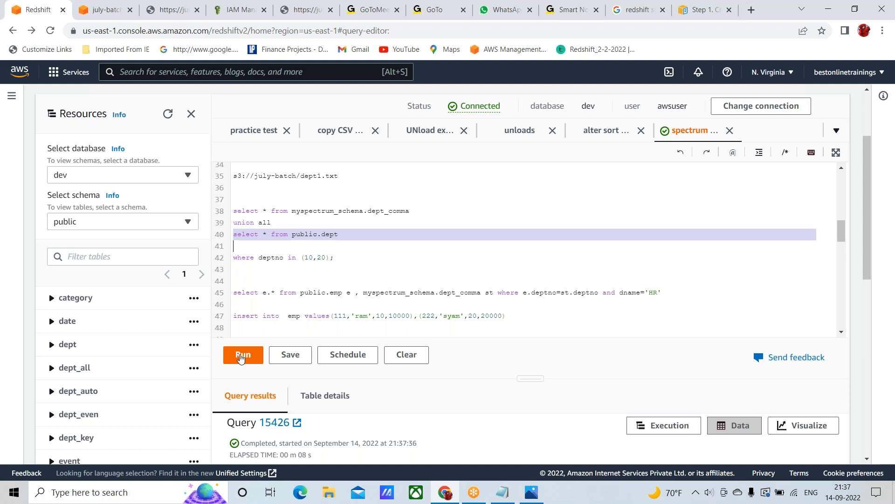
click(241, 356)
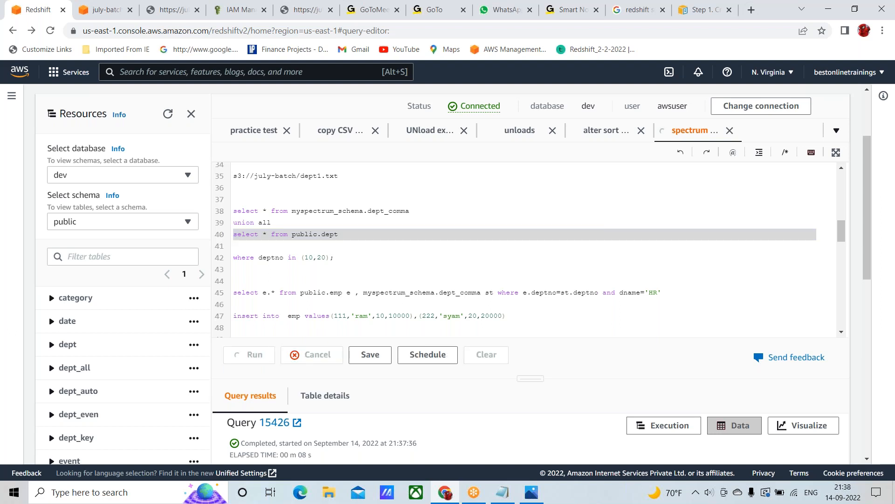
scroll(580, 392, down, 4)
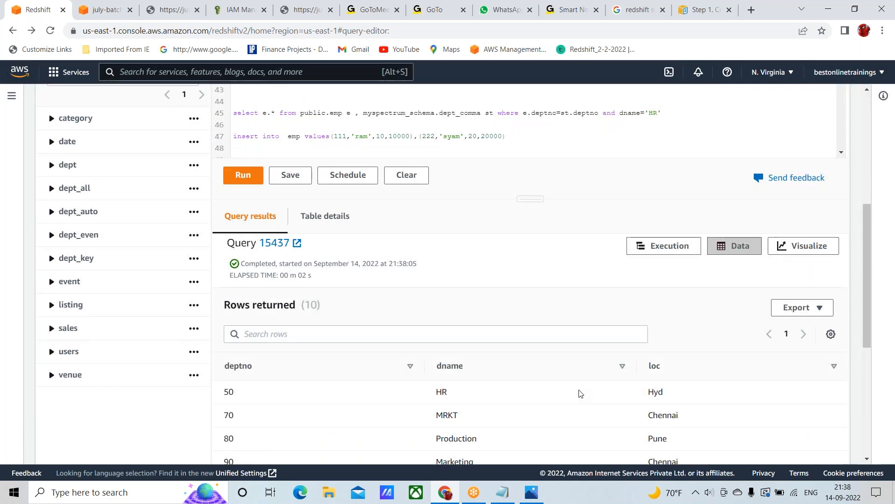
scroll(569, 375, down, 1)
scroll(255, 167, down, 4)
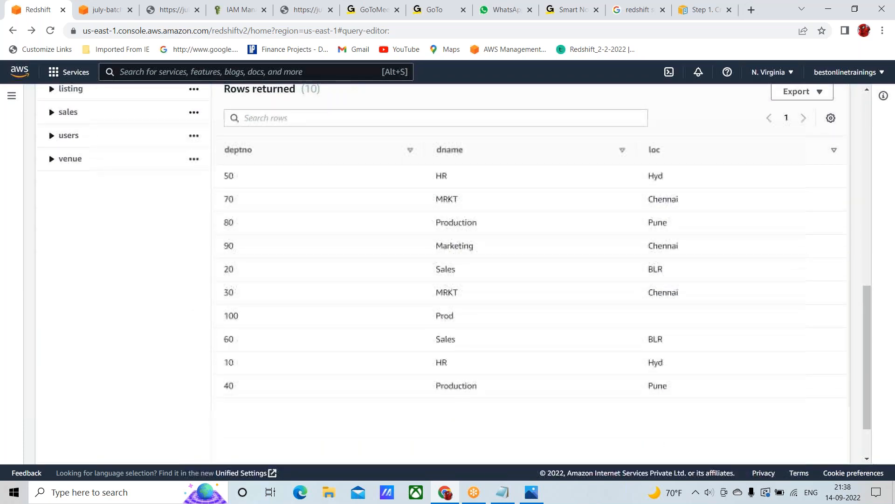
click(240, 151)
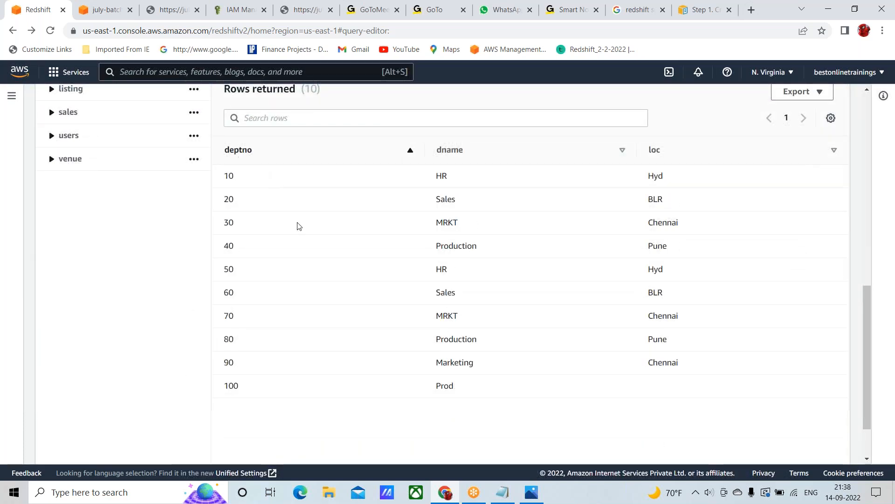
Run the union all query on lines 38 to 40, combining myspectrum_schema.dept_comma with public.dept, and view the returned rows
scroll(314, 243, up, 4)
scroll(316, 243, up, 2)
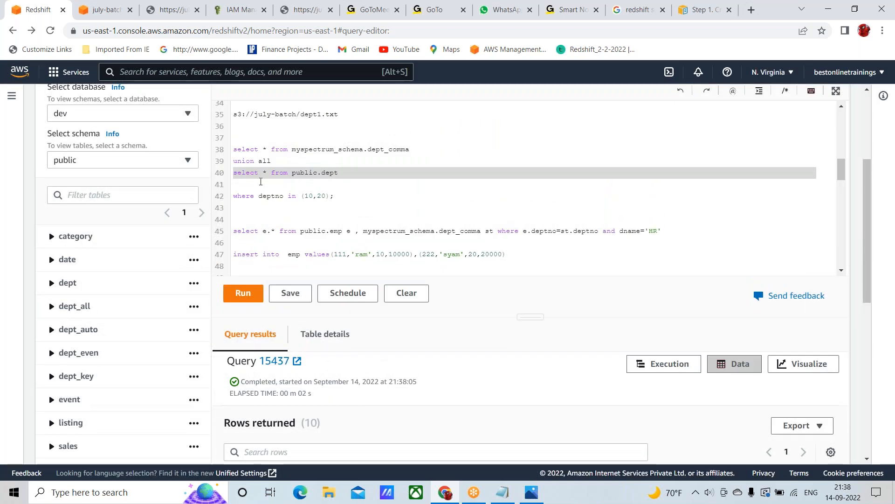
click(235, 151)
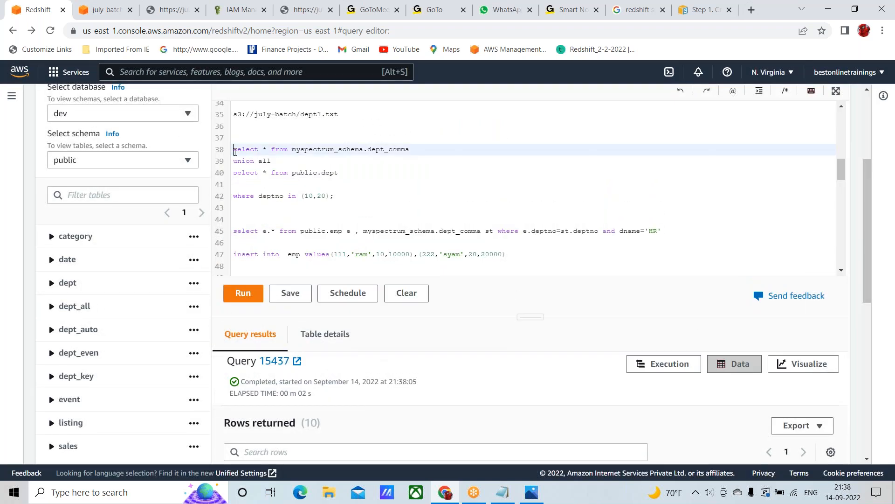
key(shift+Down)
key(shift+Down)
key(shift+Down)
key(shift+Down)
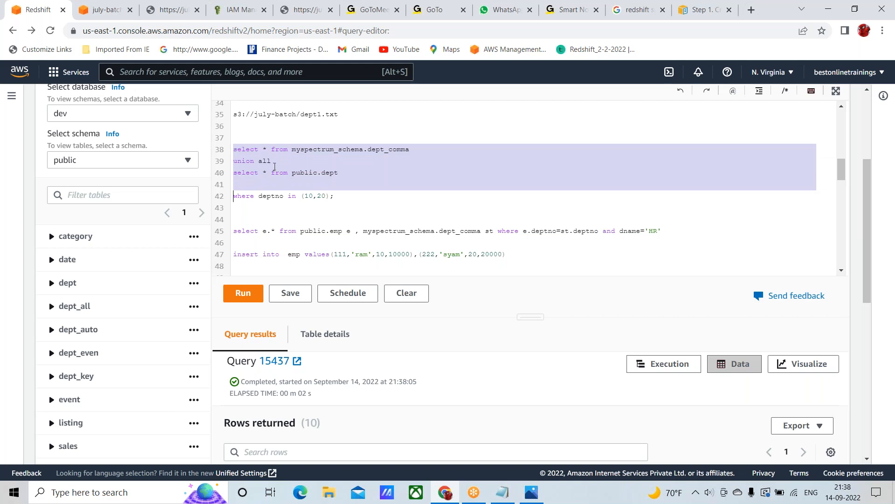
key(shift+Up)
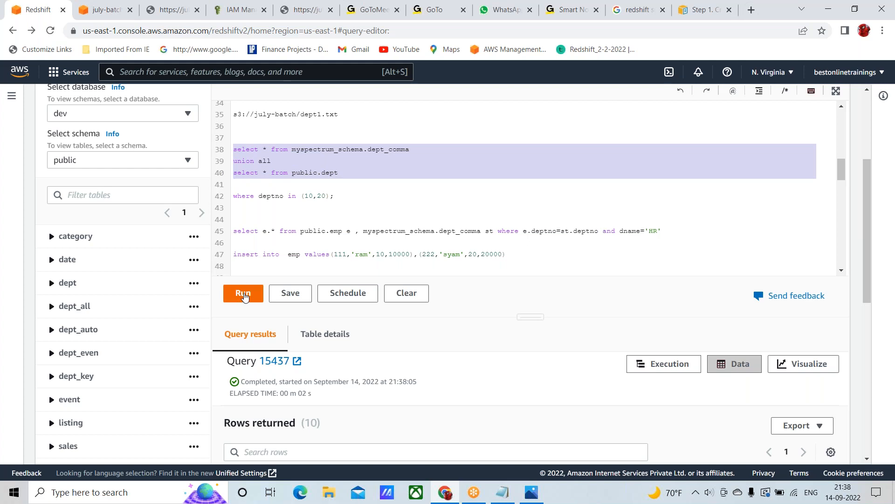
click(244, 297)
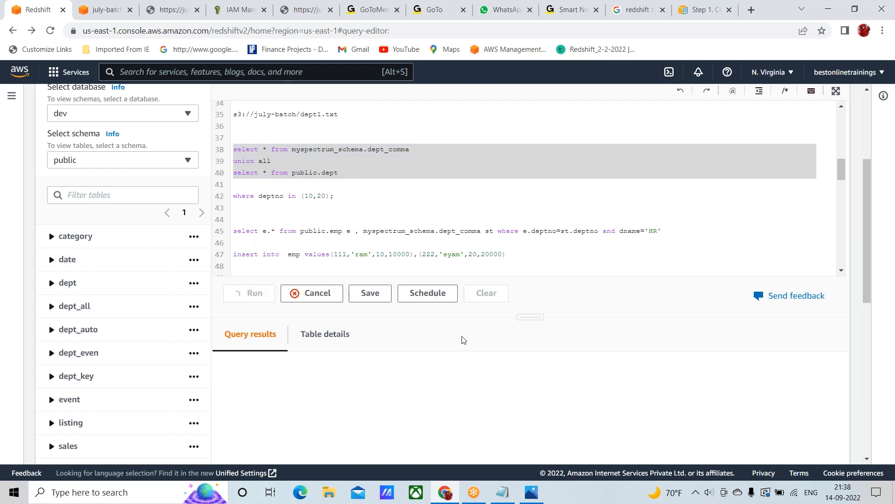
scroll(464, 339, down, 4)
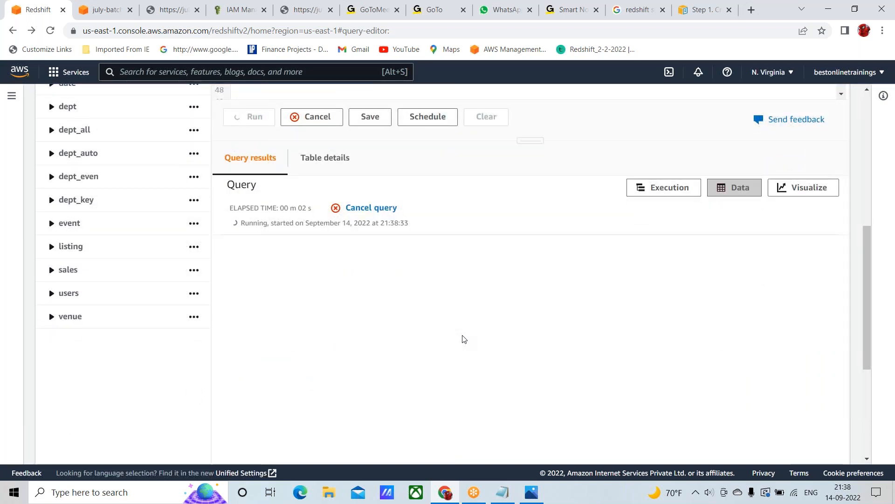
scroll(464, 339, down, 3)
scroll(464, 339, down, 2)
scroll(464, 339, up, 4)
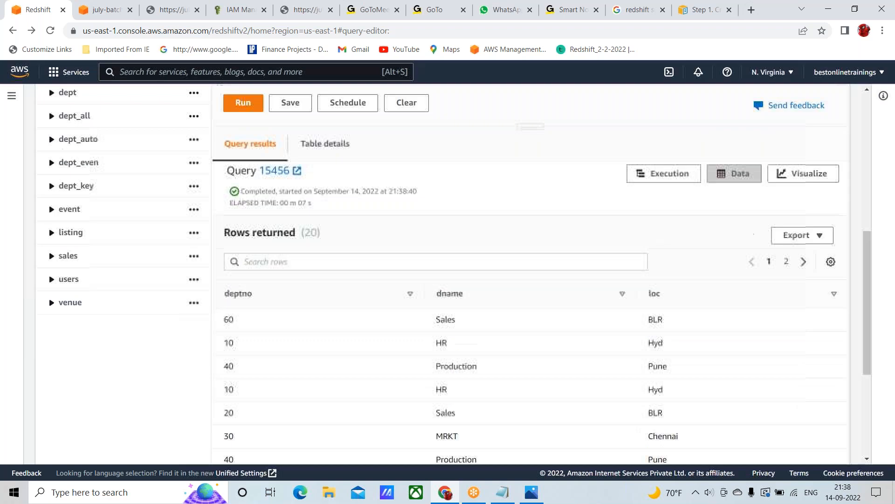
Change the external table in the select on line 38 to myspectrum_schema.dept_comma10
scroll(428, 268, up, 5)
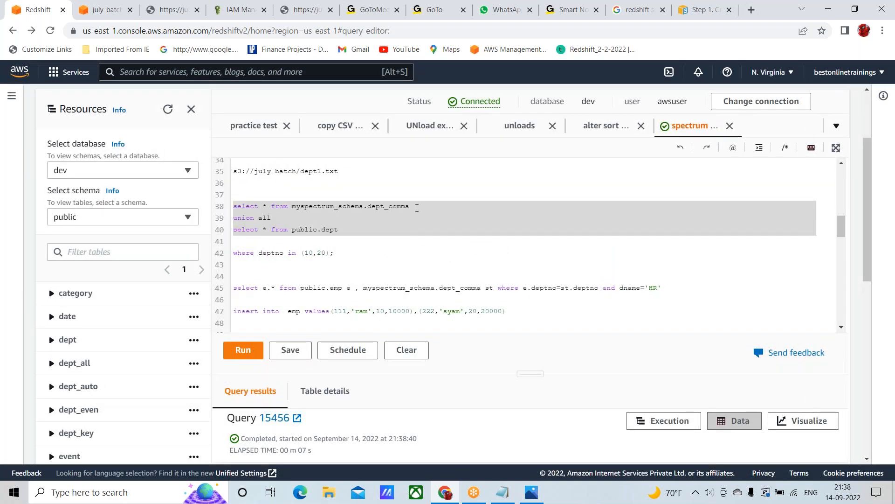
click(418, 208)
text(10)
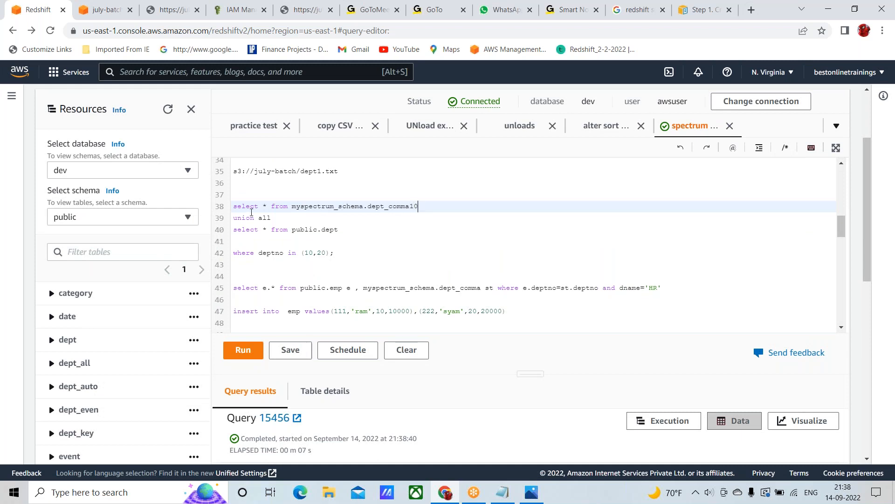
double_click(401, 205)
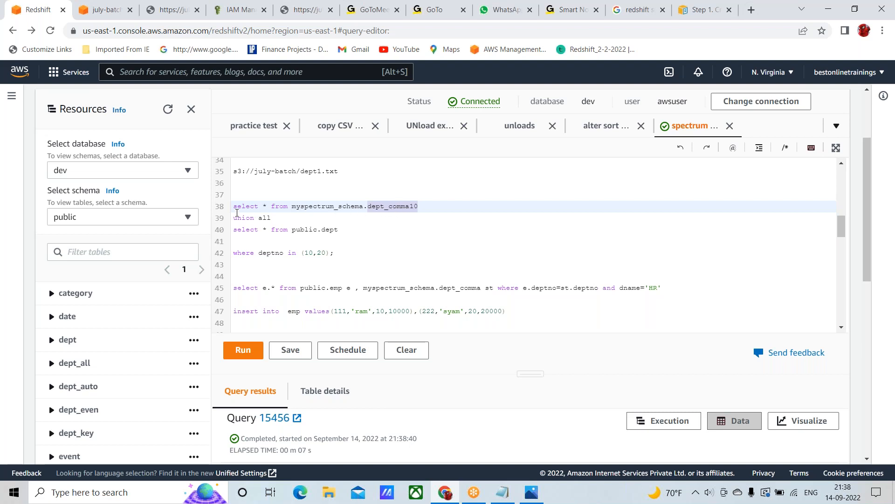
Run the corrected union all query on lines 38 to 40 over dept_comma10 and public.dept, and view its rows
click(233, 206)
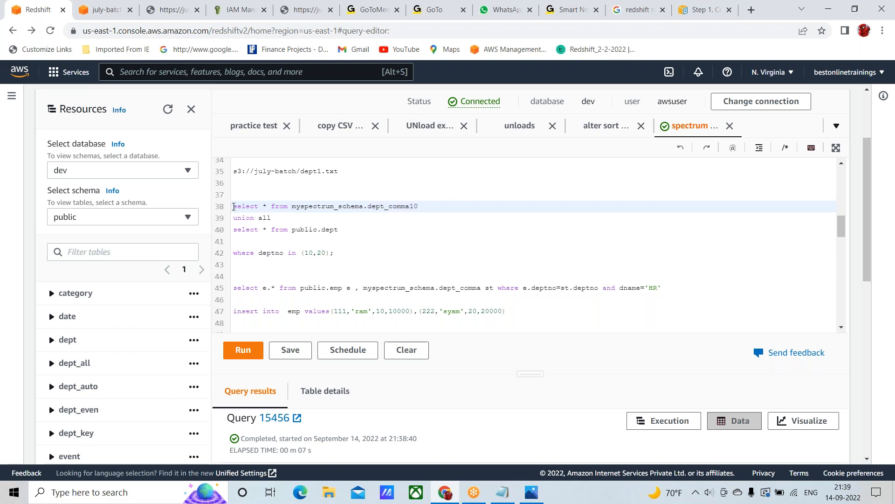
key(shift+Down)
key(shift+Down)
key(shift+Down)
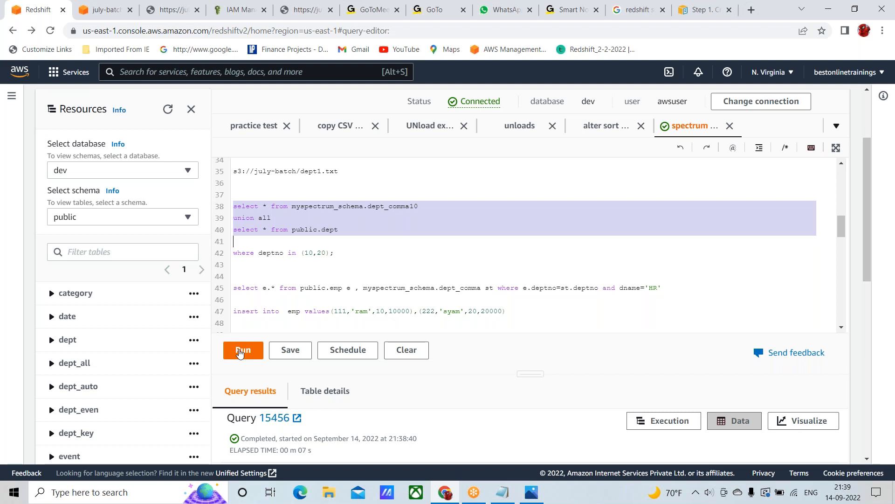
click(239, 351)
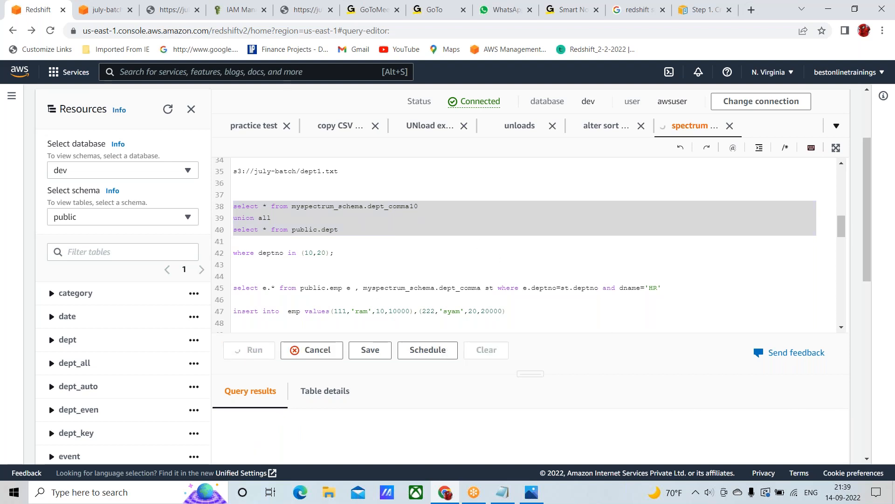
scroll(601, 388, down, 2)
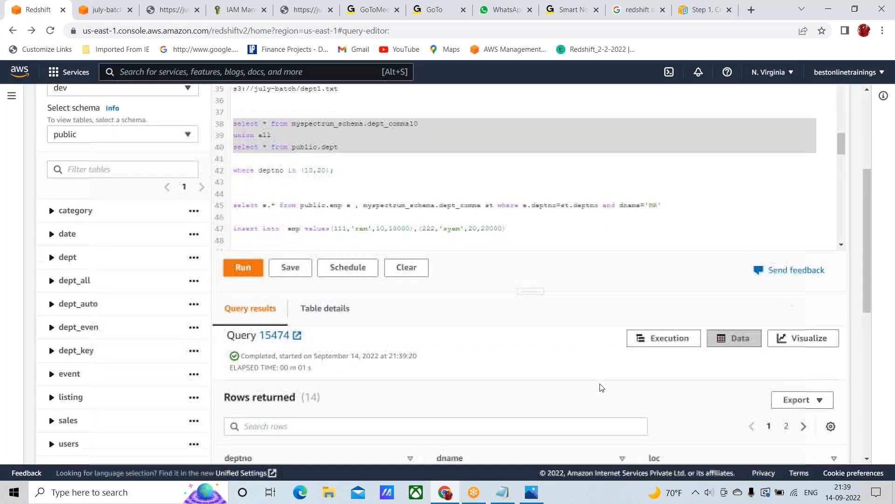
scroll(487, 387, down, 6)
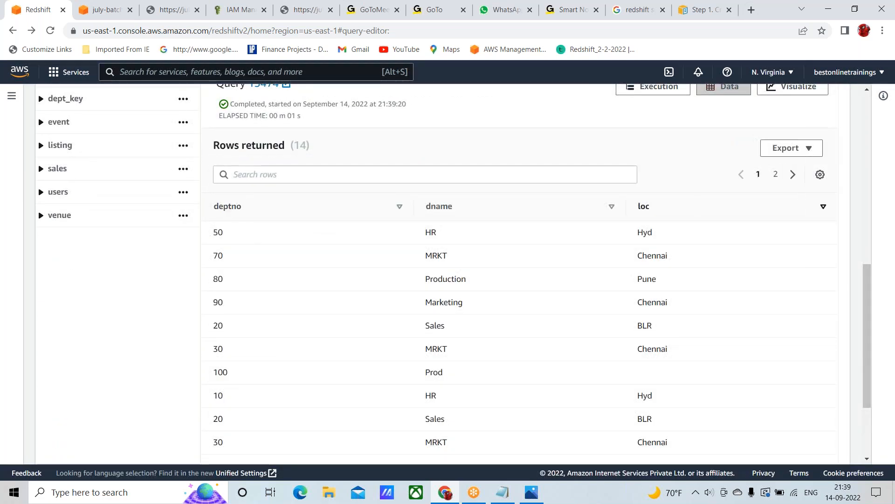
Try to set the query results page size to 50 results per page
click(820, 174)
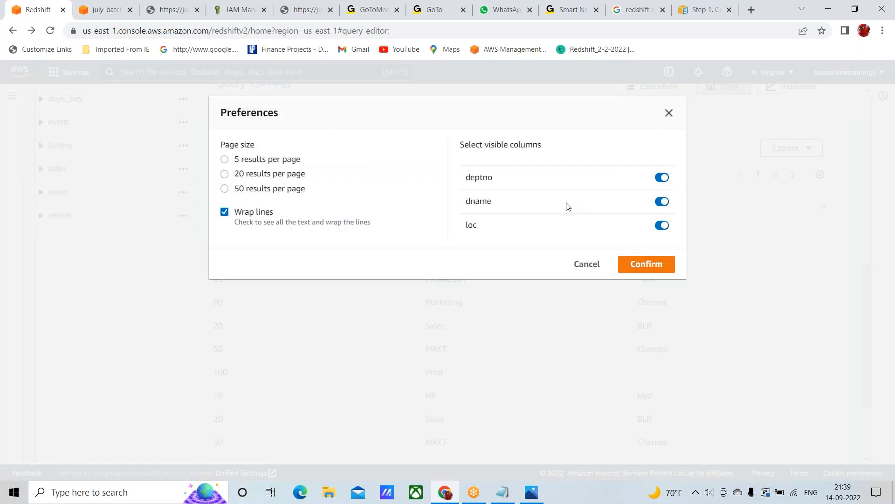
click(269, 190)
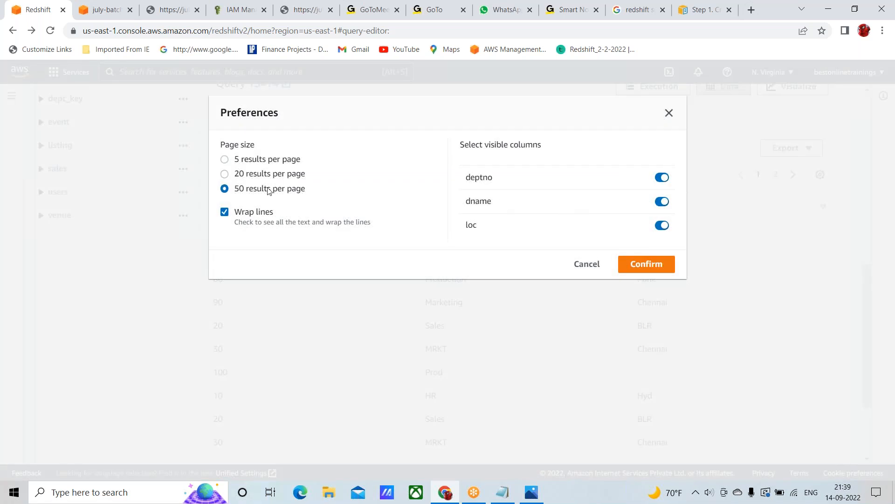
click(650, 265)
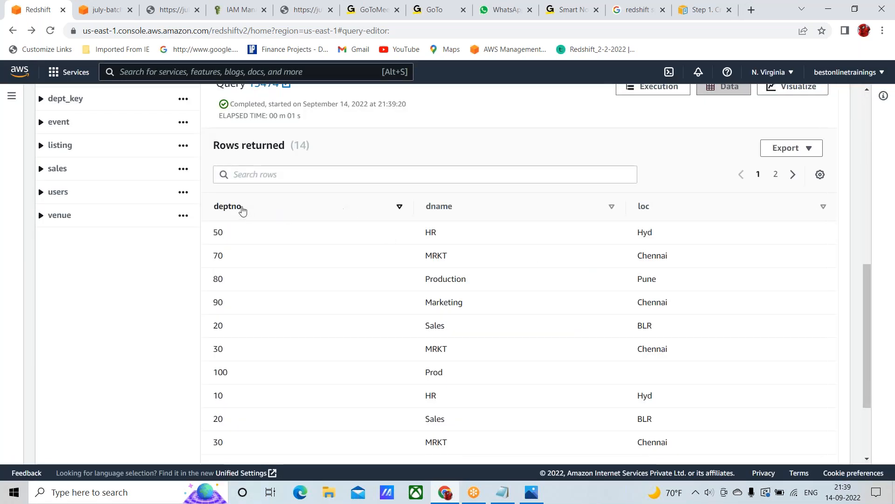
Sort the combined query results by deptno in ascending order and look through the rows
click(226, 206)
scroll(549, 149, down, 3)
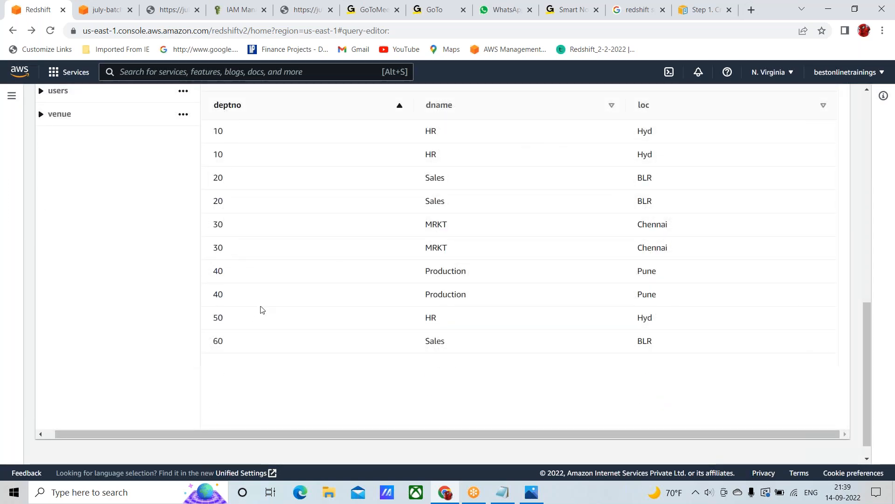
scroll(262, 309, down, 1)
Set the query results to 50 results per page and review all the combined rows on one page
scroll(262, 310, up, 5)
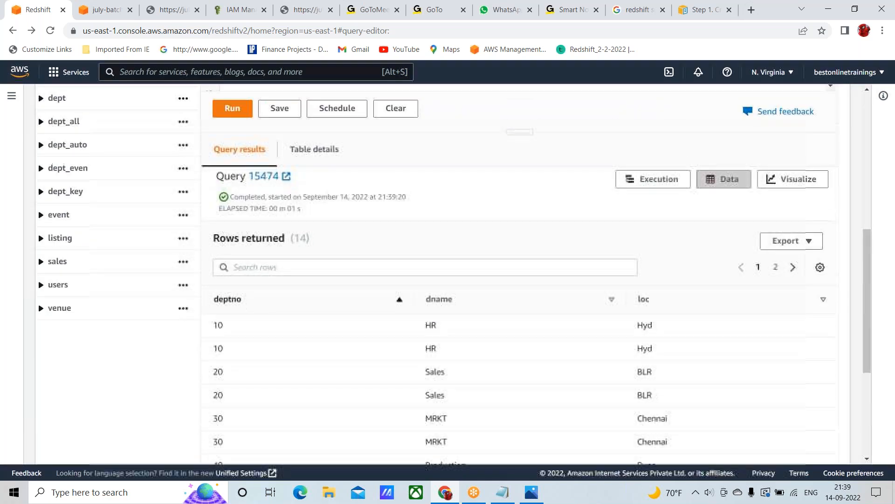
click(820, 267)
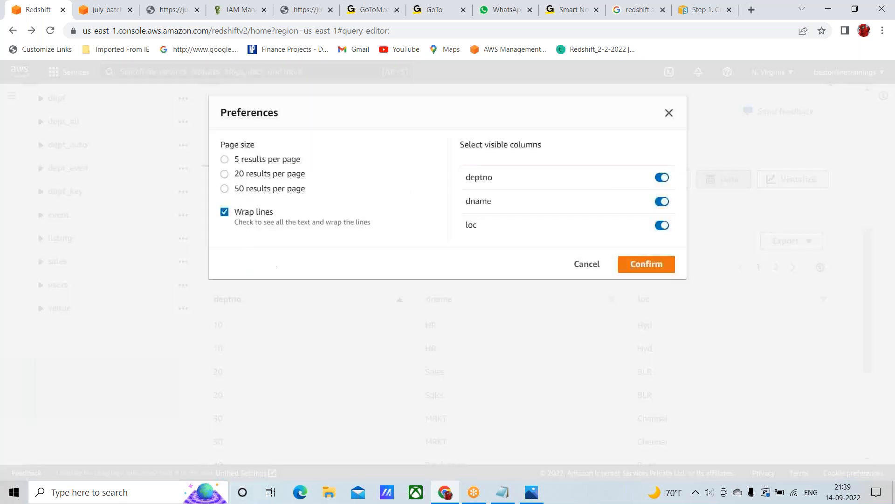
click(226, 190)
click(641, 265)
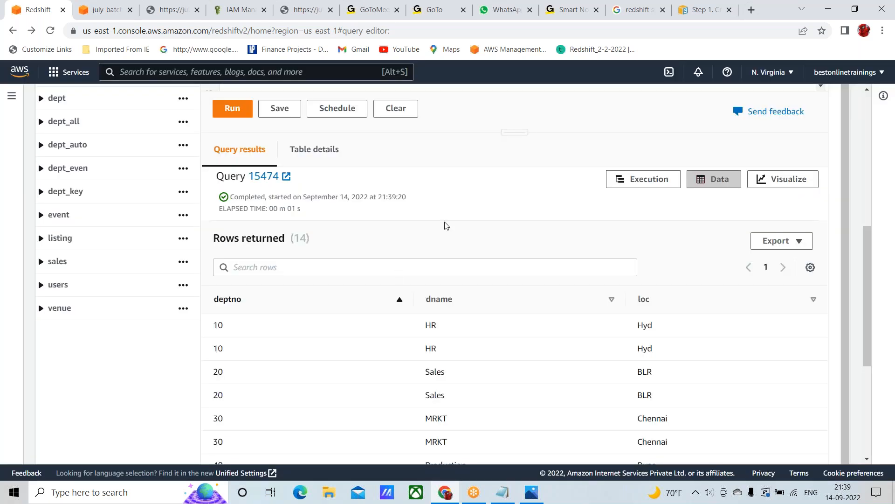
scroll(445, 225, down, 5)
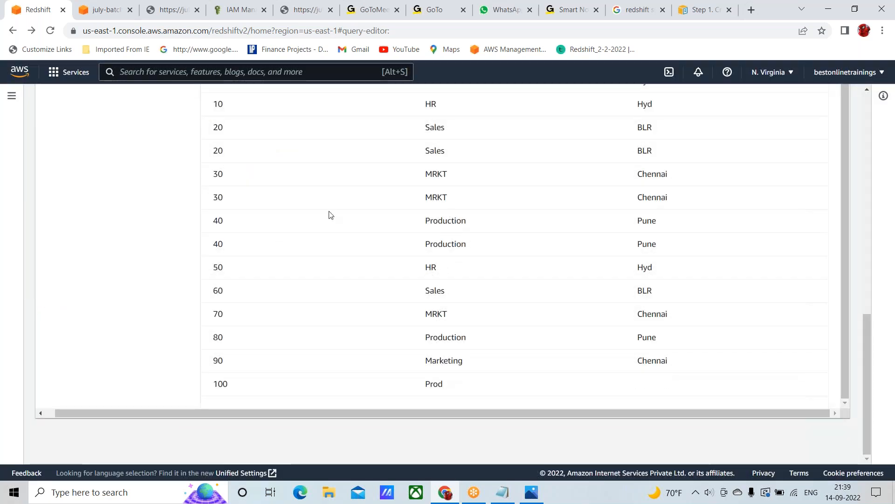
scroll(351, 306, up, 1)
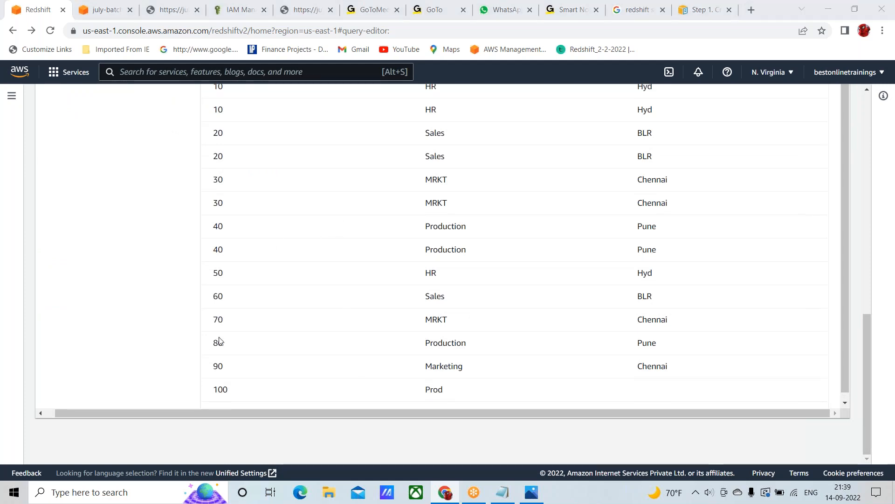
scroll(333, 268, up, 3)
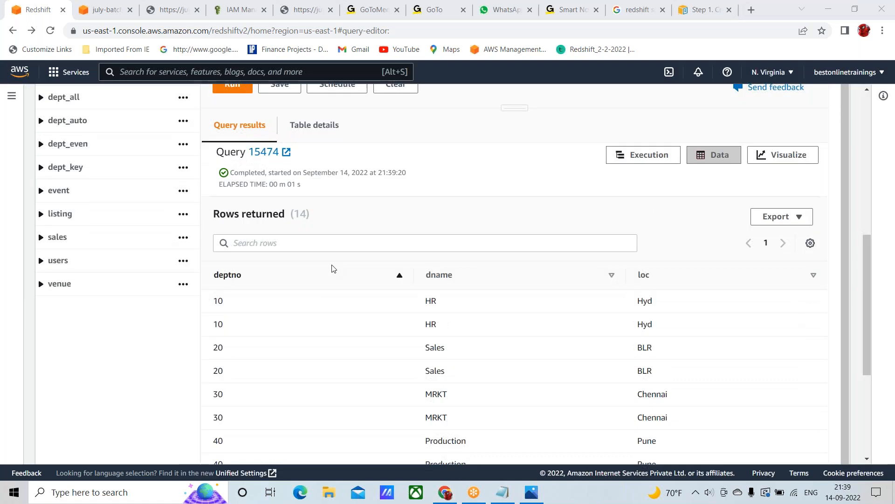
scroll(333, 235, up, 4)
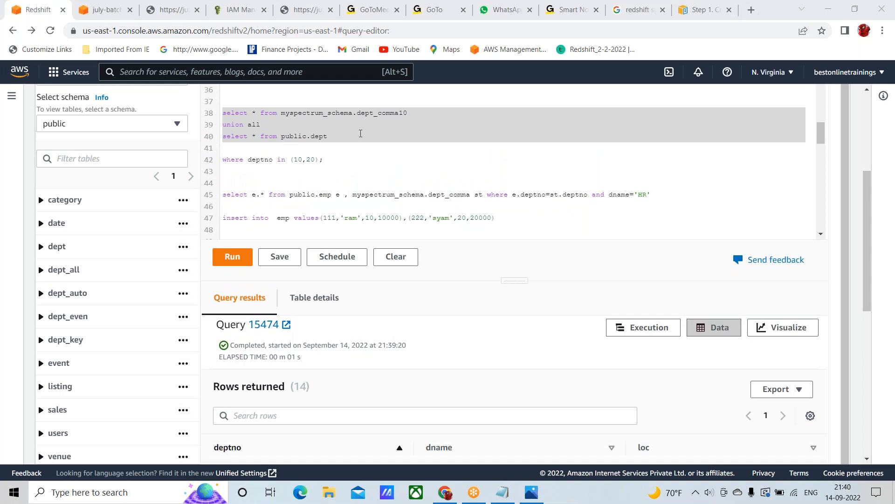
Change the external table in the line 45 join query with public.emp to dept_comma10
scroll(361, 134, down, 1)
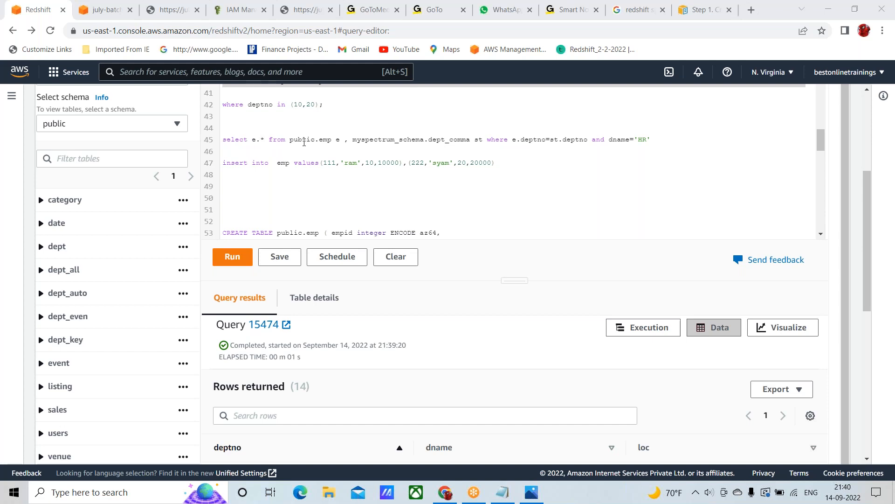
click(303, 140)
double_click(303, 140)
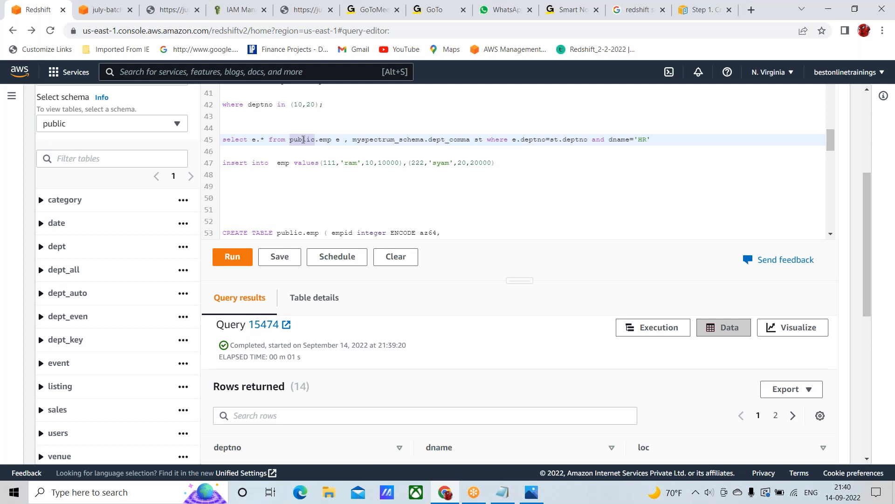
click(324, 140)
double_click(324, 140)
double_click(304, 140)
double_click(384, 139)
click(471, 139)
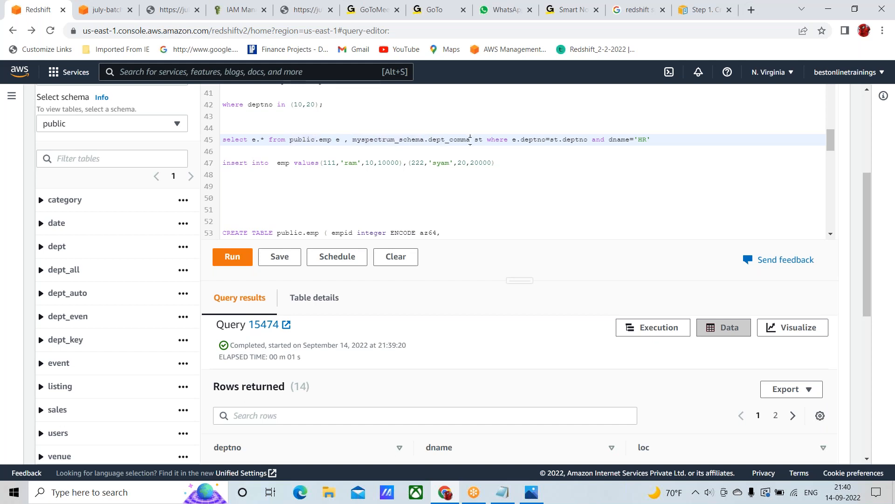
text(10)
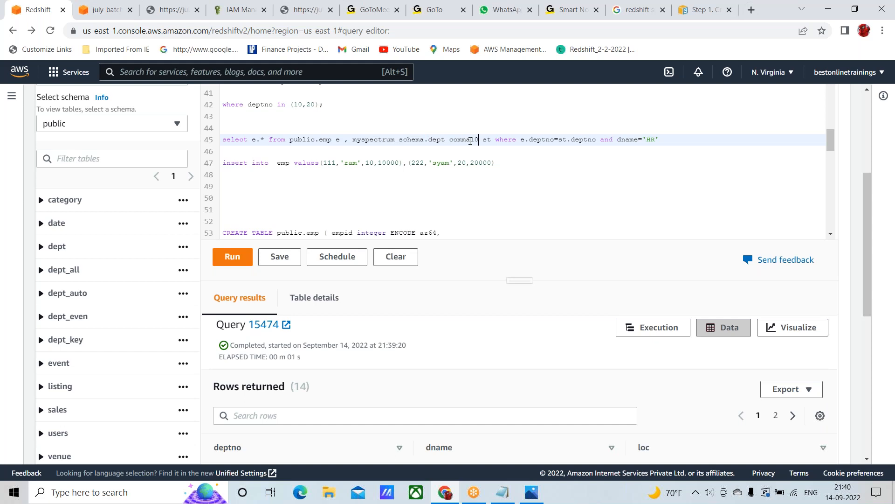
Examine the line 45 join query's local and external tables, its dname='HR' filter and its e.* column list
double_click(323, 140)
double_click(448, 140)
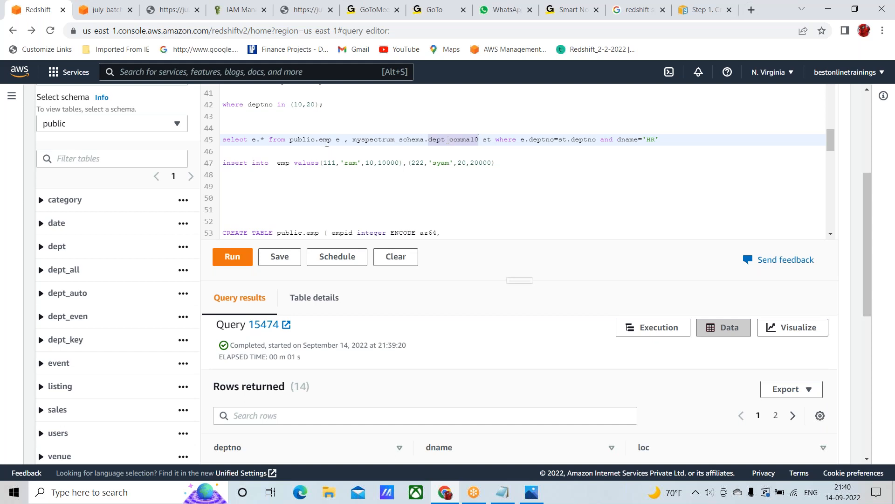
click(224, 142)
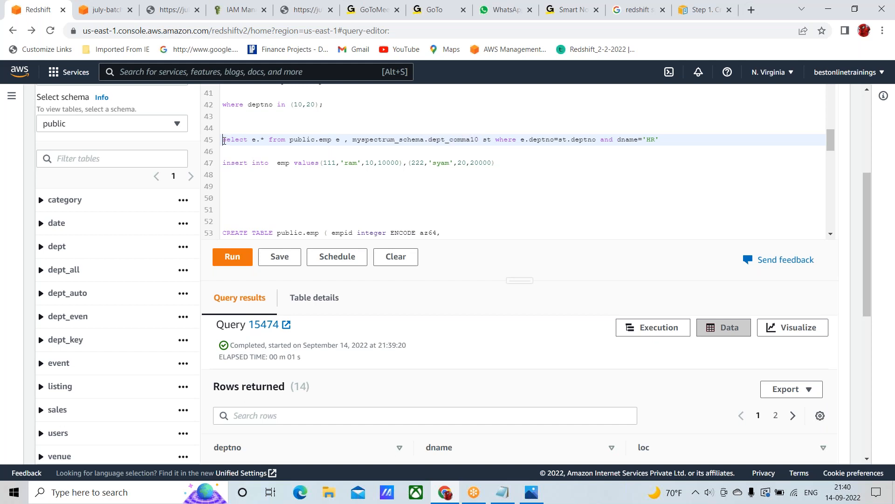
key(shift+Down)
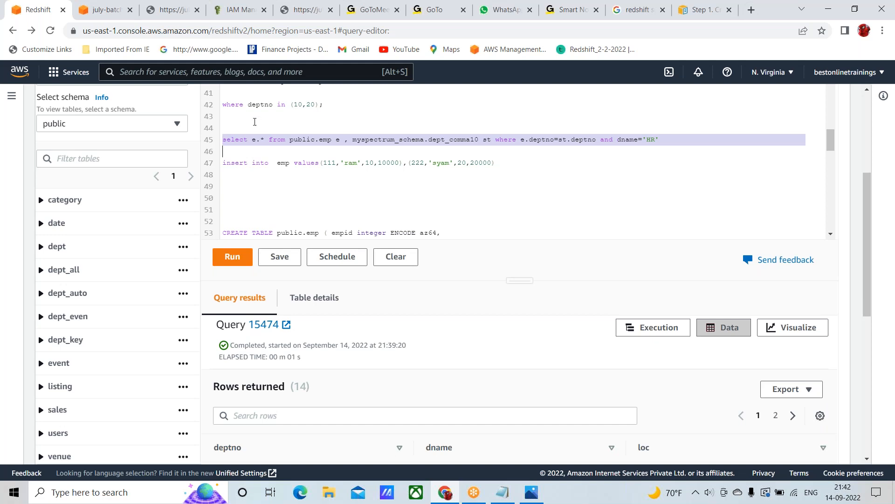
click(252, 145)
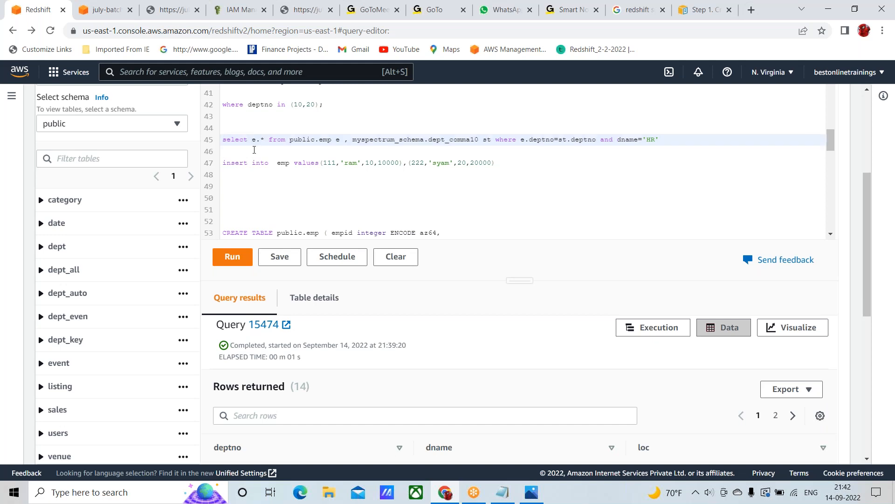
key(shift+Right)
key(shift+Right)
key(shift+Right)
click(676, 141)
key(shift+Left)
key(shift+Left)
key(shift+Left)
key(shift+Left)
key(shift+Left)
key(shift+Left)
key(shift+Left)
key(shift+Left)
key(shift+Left)
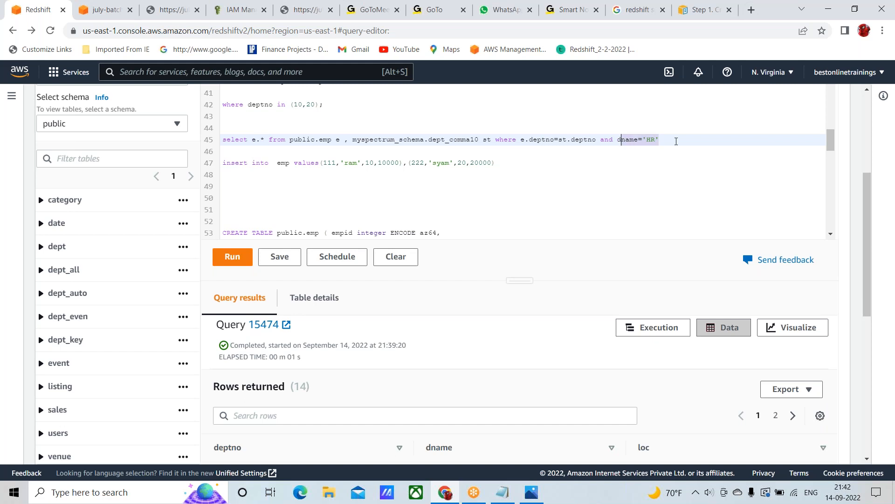
key(shift+Left)
click(261, 139)
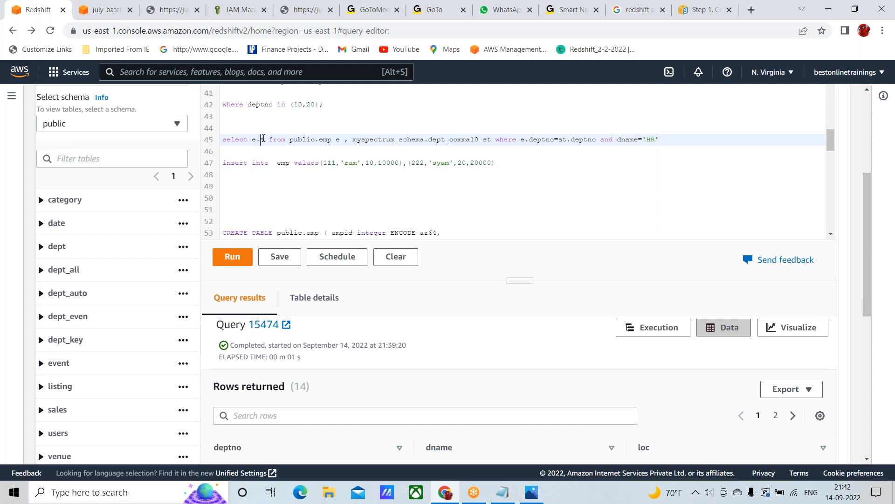
key(shift+Left)
key(shift+Left)
key(shift+Left)
key(shift+Left)
Try to run the line 45 query joining public.emp with myspectrum_schema.dept_comma10
click(221, 139)
triple_click(222, 139)
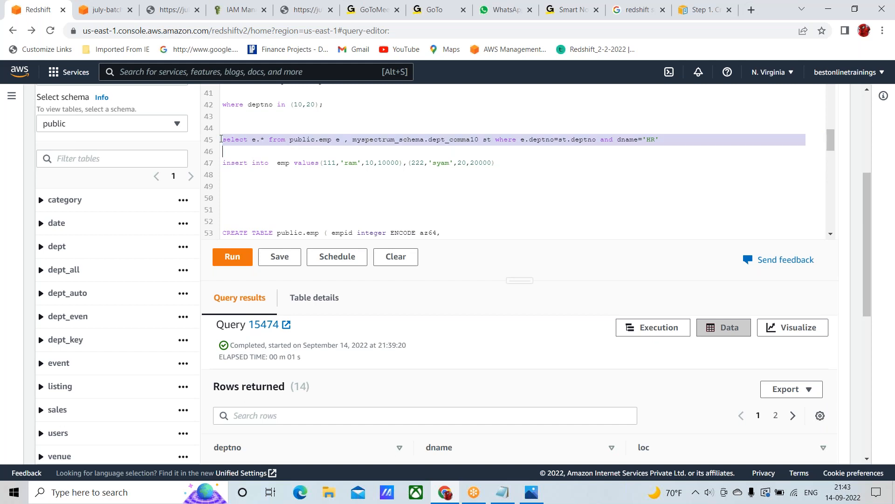
click(232, 257)
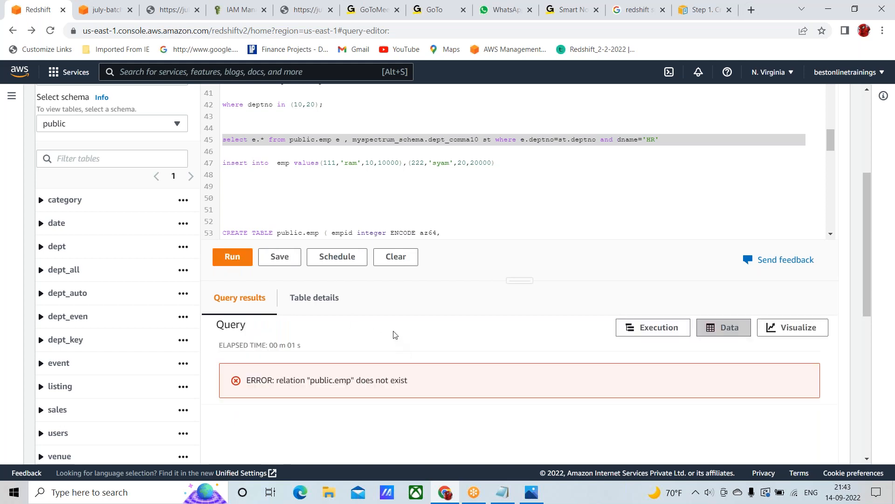
Examine the query error and check the public schema's table list for the emp table
scroll(395, 335, up, 1)
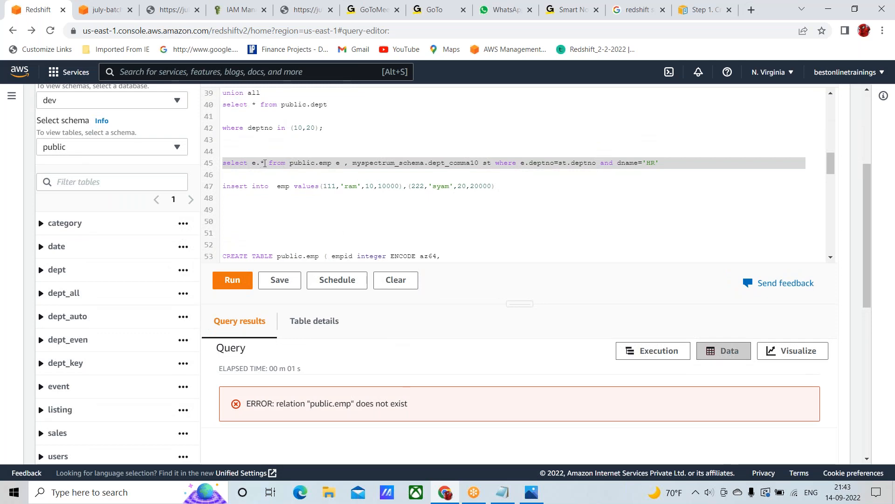
double_click(326, 404)
click(340, 406)
scroll(320, 320, up, 5)
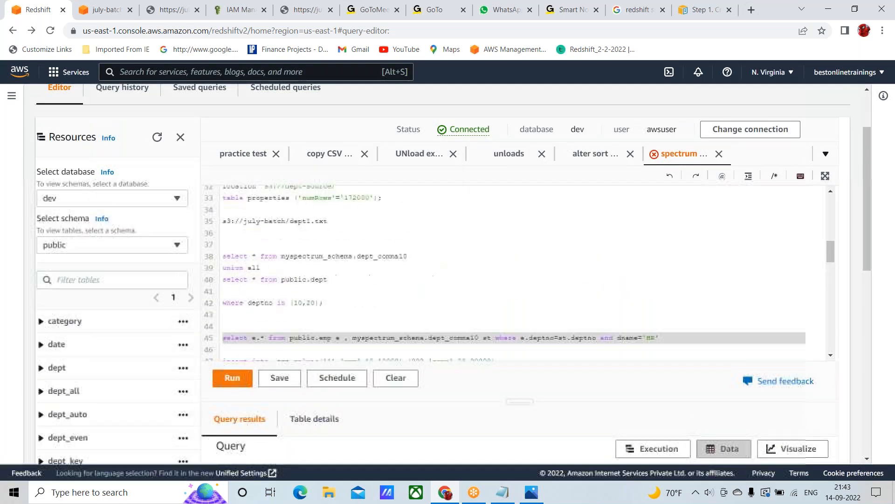
scroll(295, 222, up, 6)
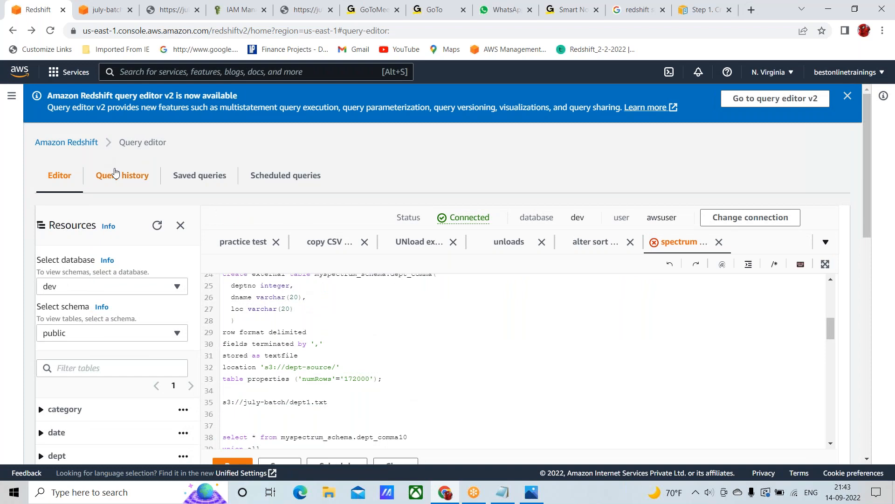
scroll(322, 303, down, 3)
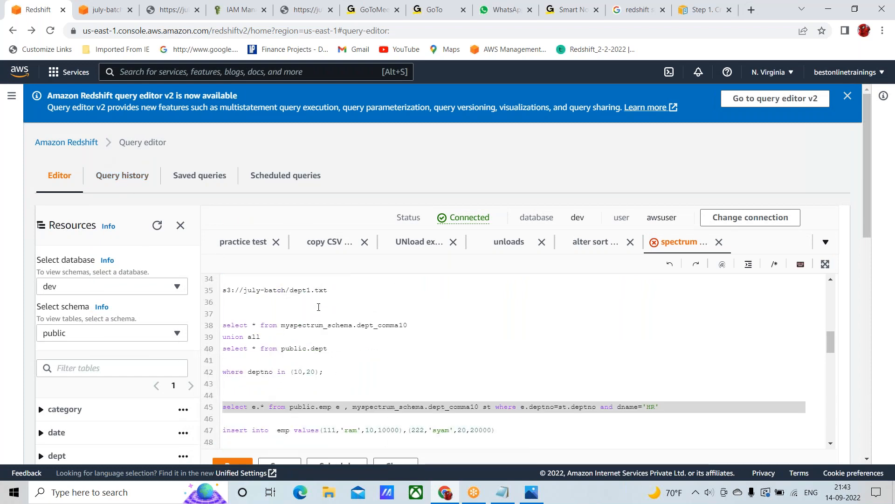
scroll(368, 166, down, 1)
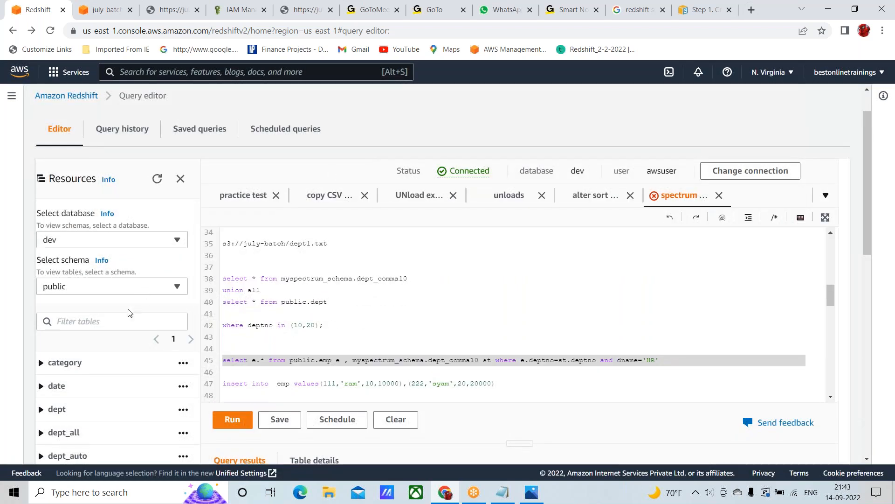
scroll(110, 405, down, 4)
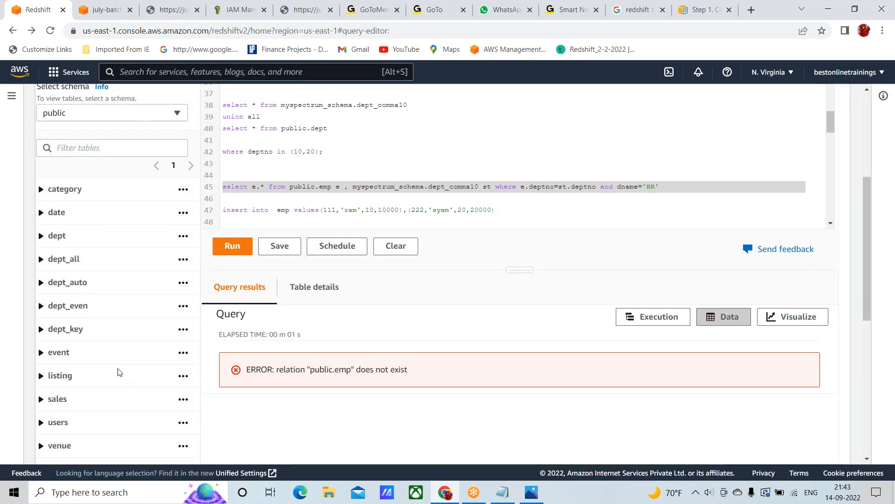
scroll(119, 371, down, 1)
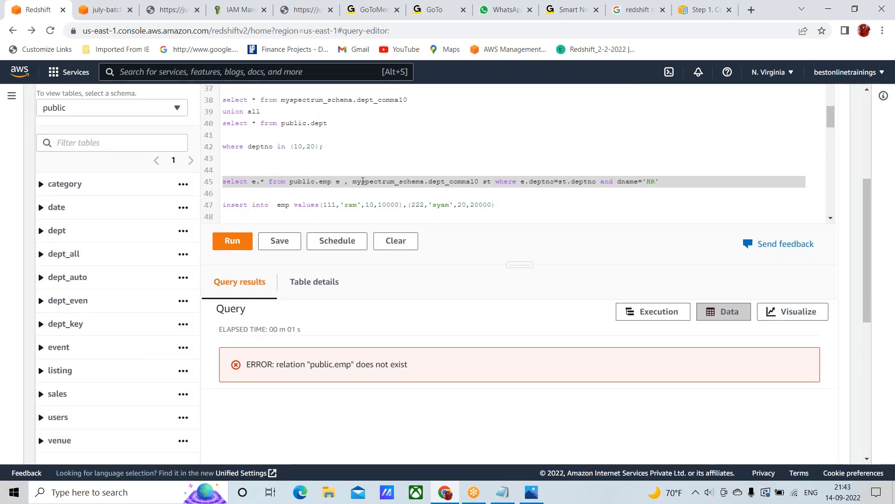
Run the CREATE TABLE public.emp statement on lines 53 to 56, with empid, ename, deptno and salary columns
scroll(363, 181, down, 2)
scroll(363, 181, down, 3)
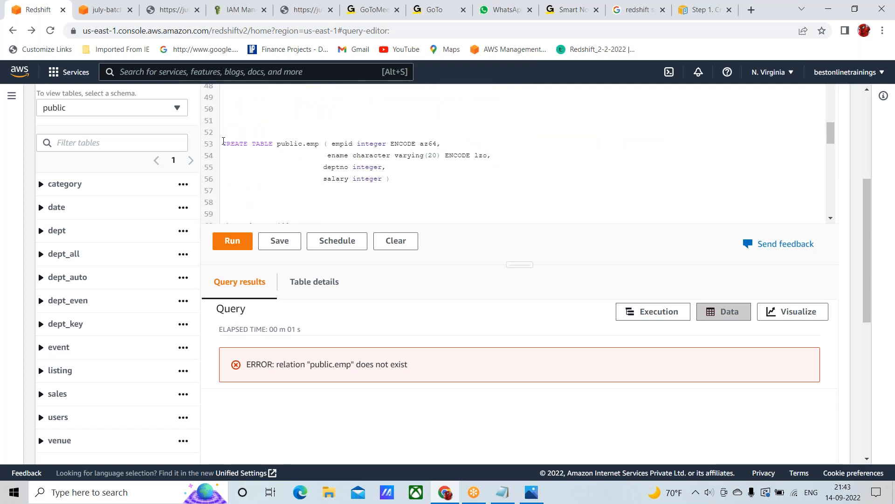
click(224, 141)
key(shift+Down)
key(shift+Down)
key(shift+Down)
key(shift+Down)
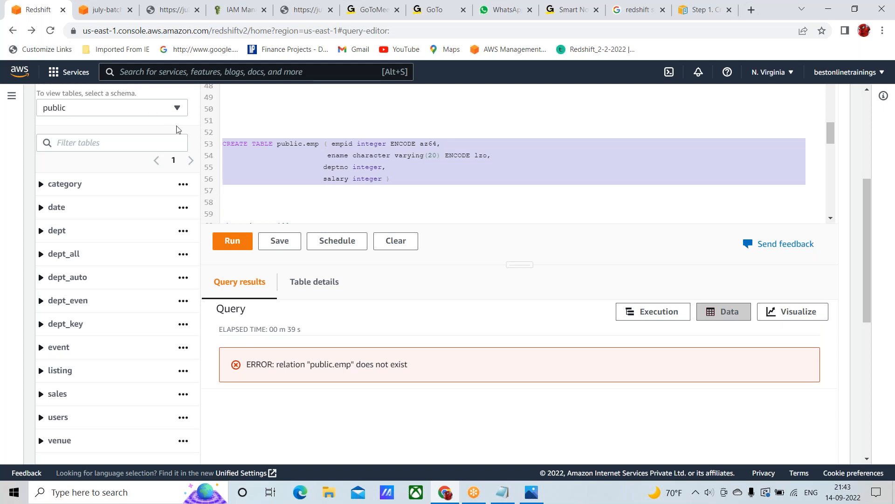
click(227, 240)
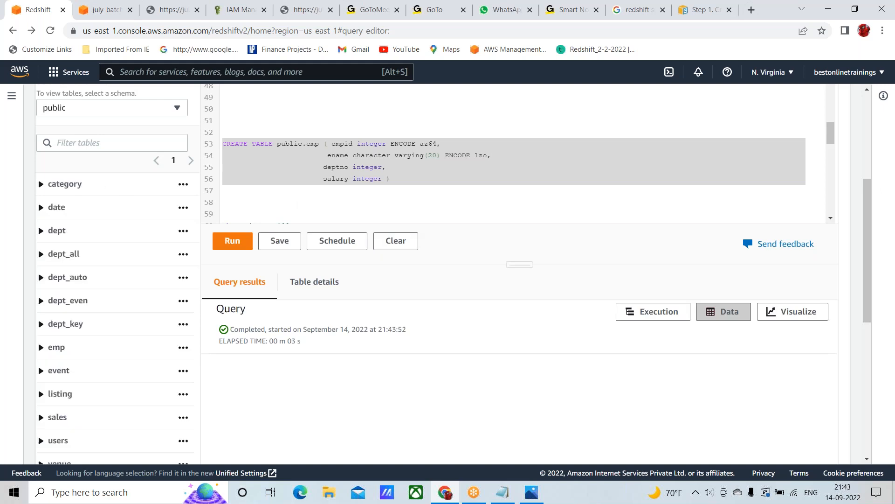
Run the insert statement on line 47 to add rows (111,'ram',10,10000) and (222,'syam',20,20000) to emp
scroll(259, 156, up, 2)
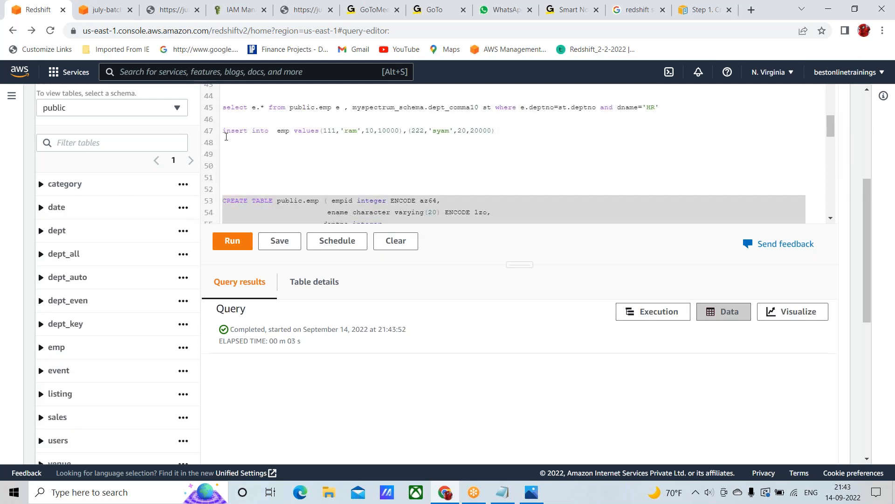
scroll(281, 175, down, 3)
scroll(280, 175, up, 2)
scroll(281, 175, up, 4)
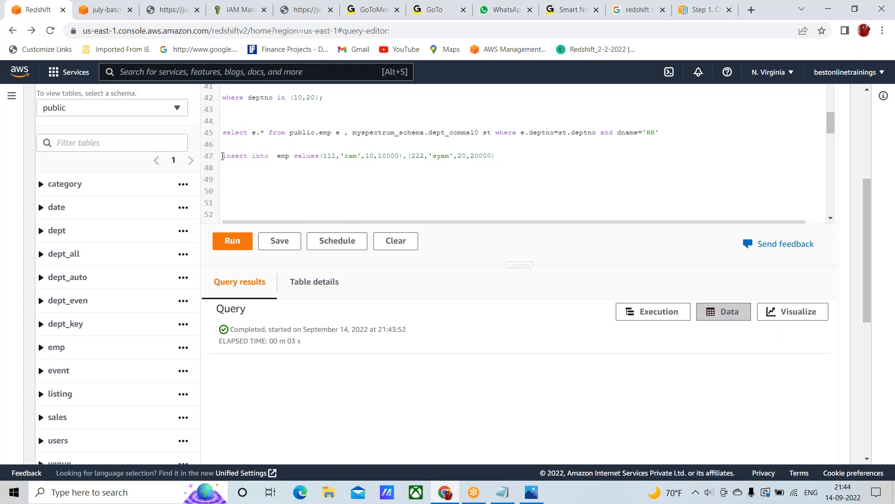
click(222, 156)
key(shift+Down)
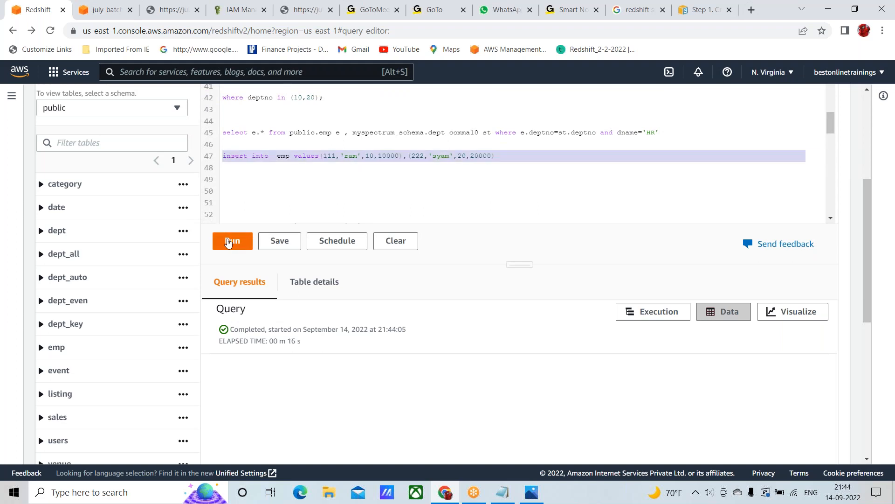
click(229, 242)
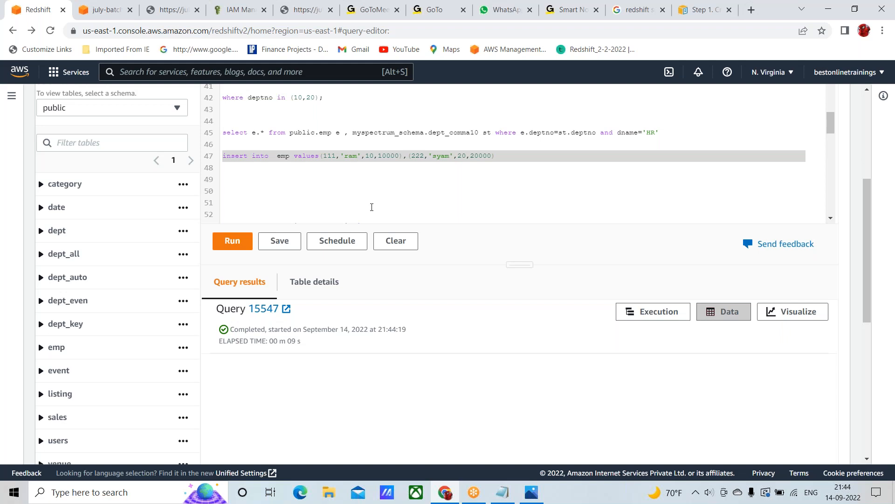
Run the line 45 query joining public.emp with myspectrum_schema.dept_comma10 for dname='HR', and view the returned row's deptno
scroll(283, 191, up, 1)
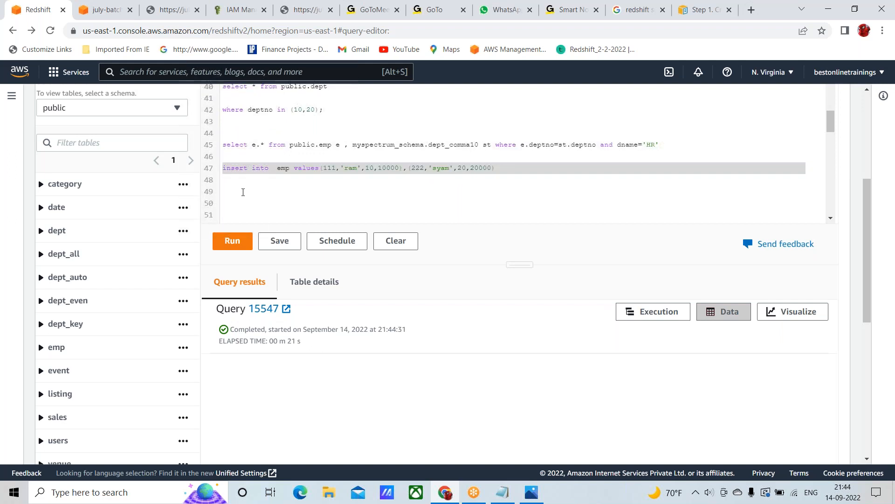
scroll(243, 192, up, 1)
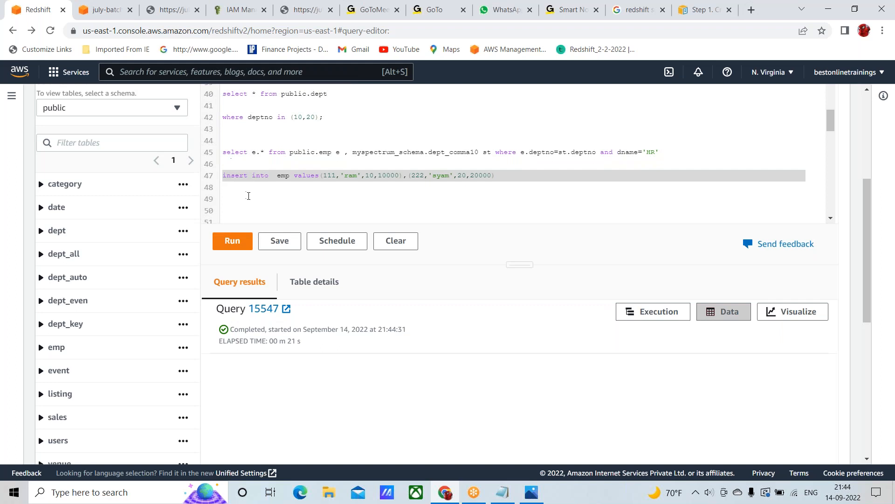
scroll(250, 200, down, 2)
scroll(252, 204, down, 1)
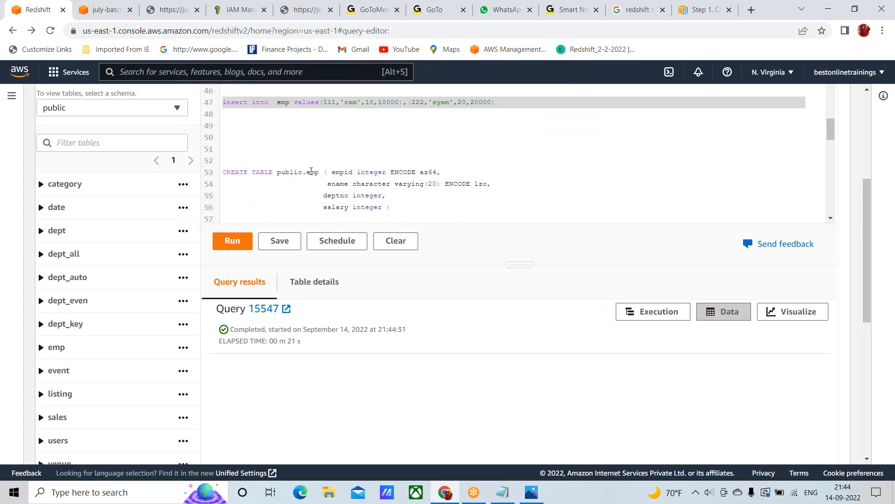
scroll(313, 172, up, 3)
scroll(311, 172, down, 1)
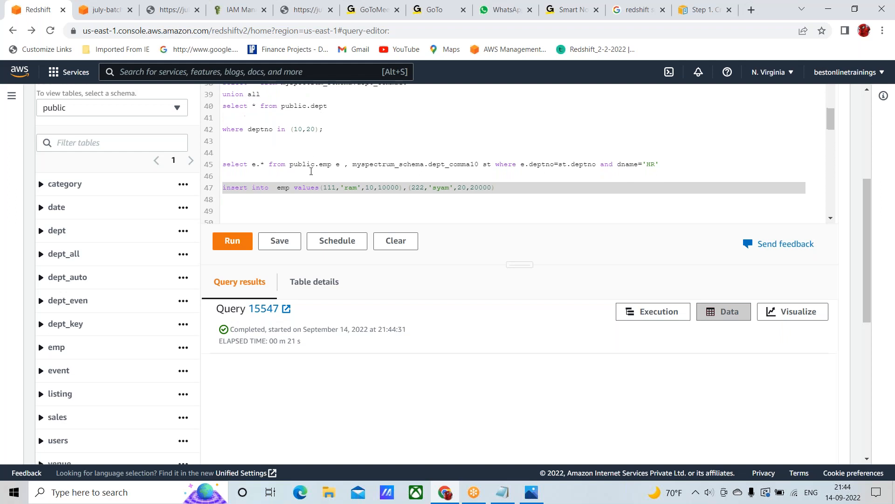
click(223, 157)
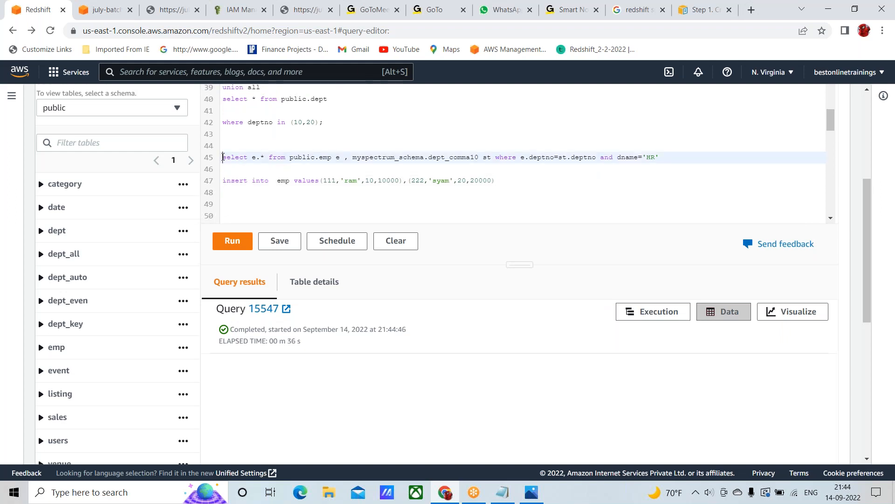
triple_click(223, 157)
click(233, 241)
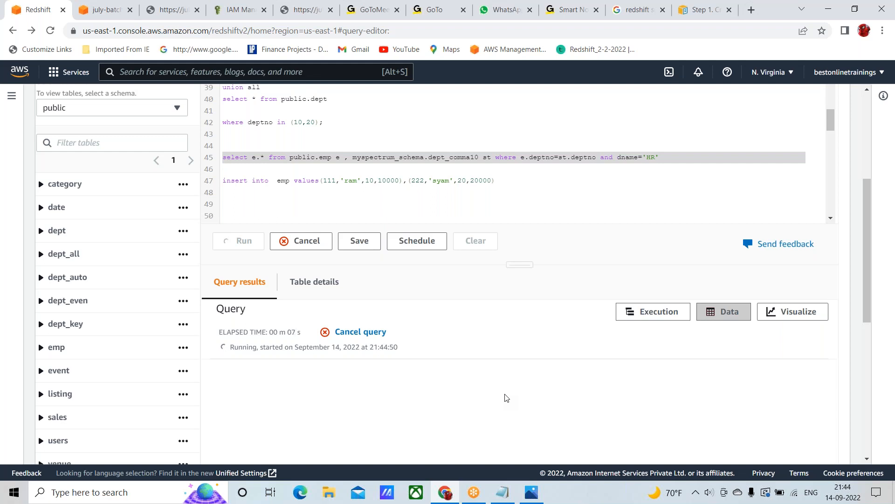
scroll(510, 336, down, 2)
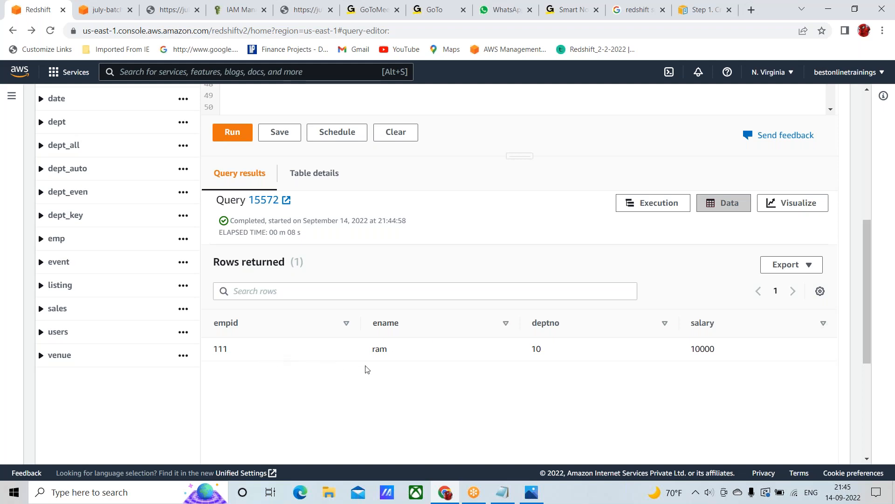
double_click(536, 349)
Run the line 38 query selecting all rows from myspectrum_schema.dept_comma10, and check the deptno of the HR row in the results
scroll(441, 298, up, 1)
scroll(441, 298, up, 4)
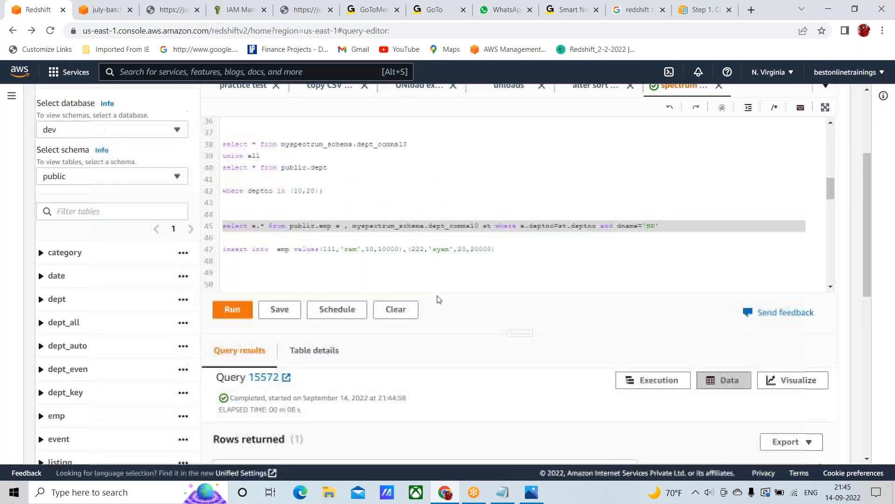
click(223, 167)
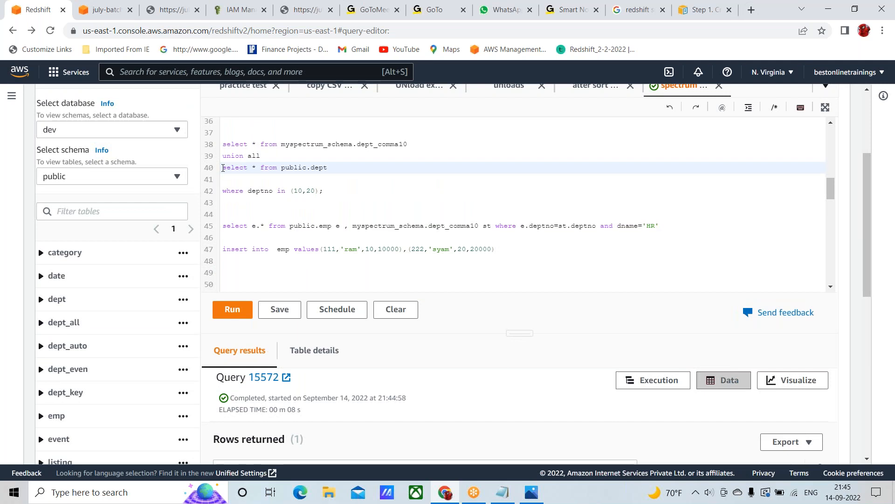
drag(222, 167, 212, 186)
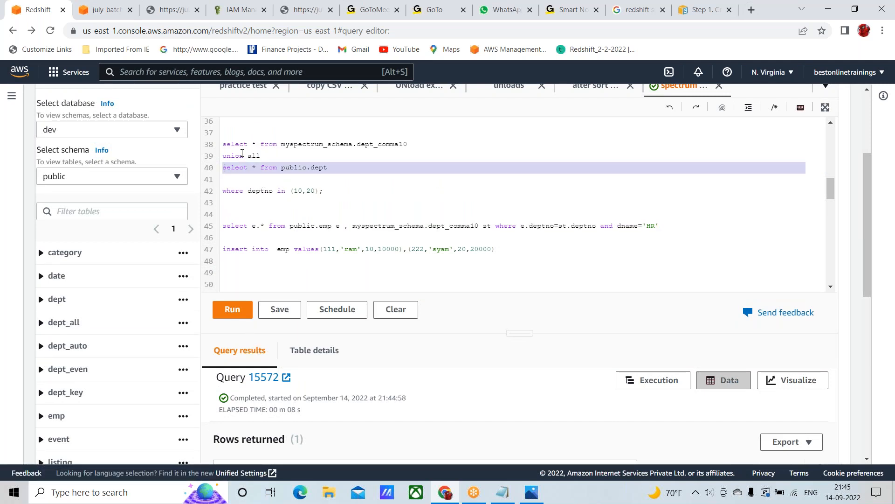
click(223, 144)
triple_click(222, 145)
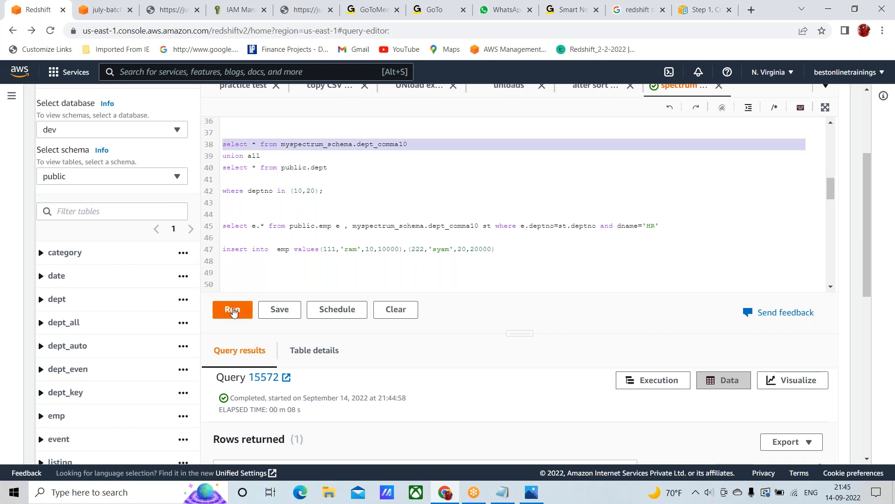
click(234, 311)
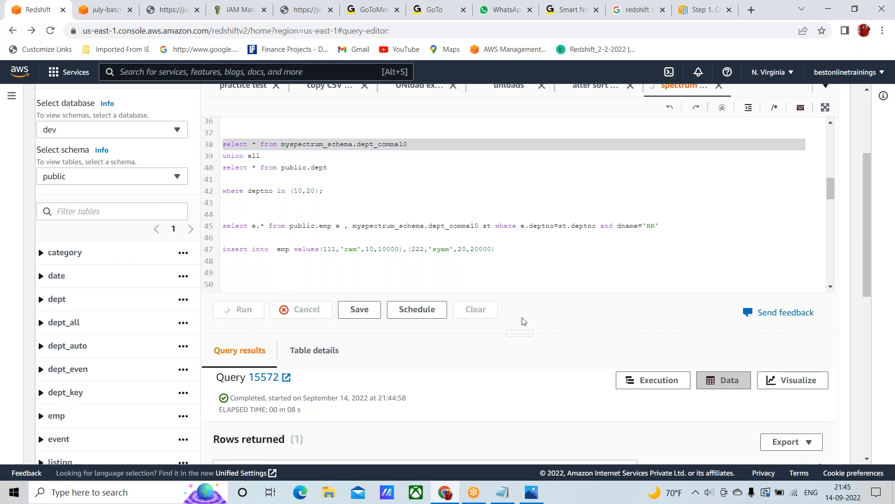
scroll(520, 390, down, 3)
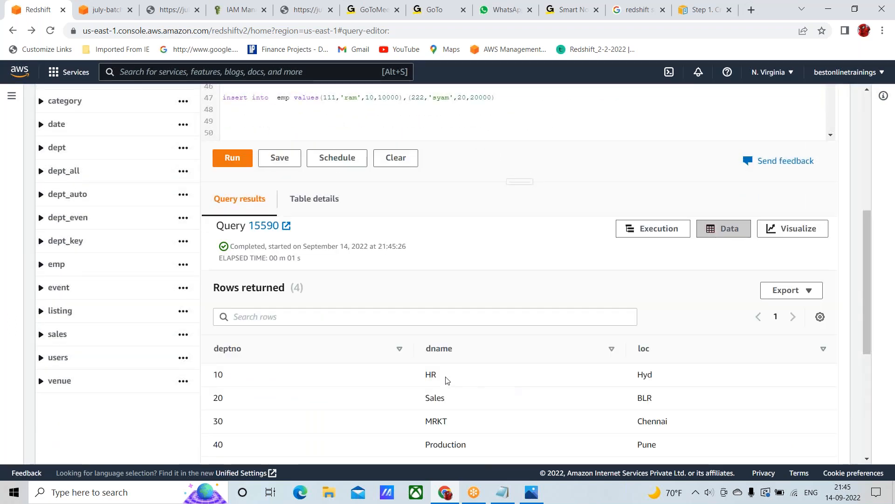
double_click(428, 374)
double_click(218, 374)
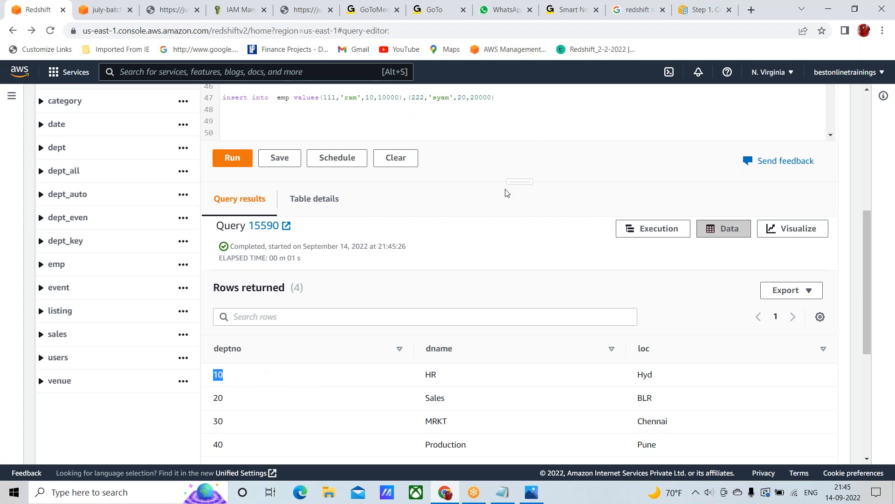
scroll(505, 191, down, 6)
scroll(506, 191, up, 10)
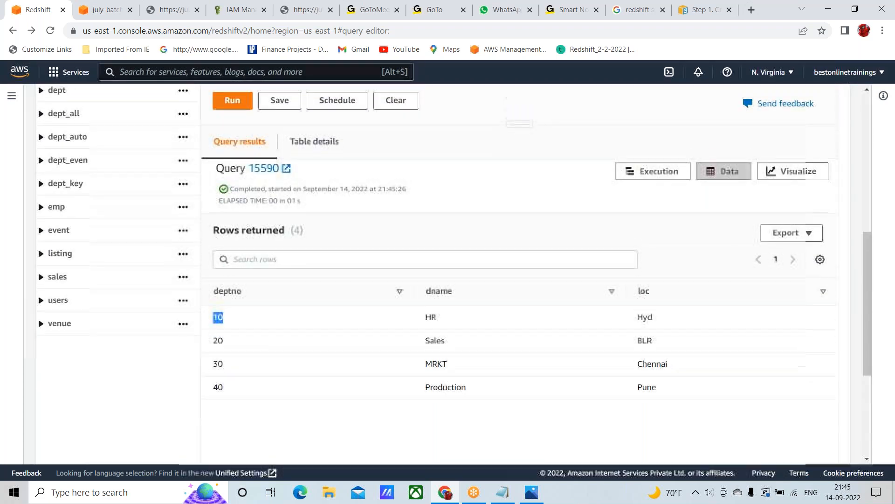
scroll(503, 154, down, 2)
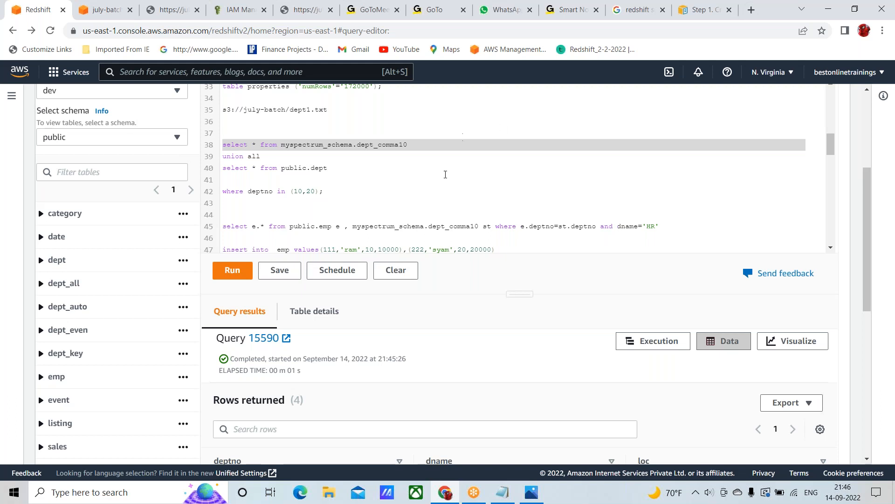
Review the create external table statements in the script, and switch to the ETL architecture.png diagram in the image viewer
scroll(440, 168, up, 5)
scroll(439, 168, up, 3)
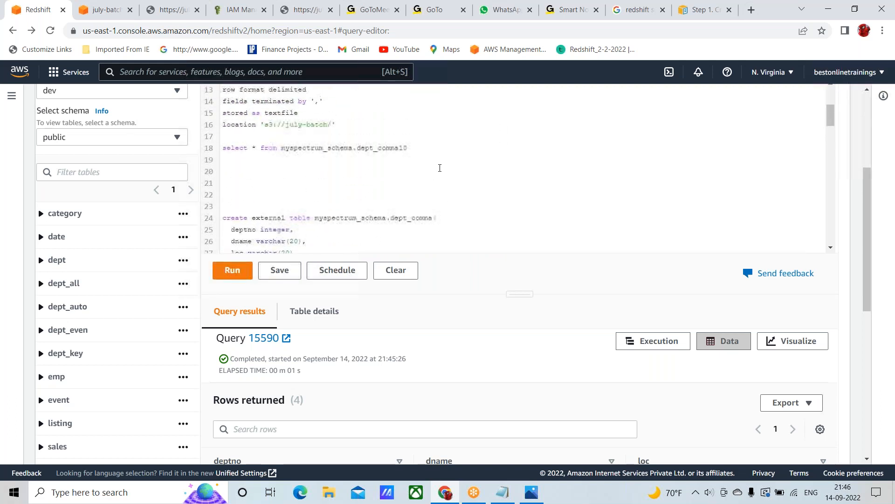
scroll(440, 168, up, 2)
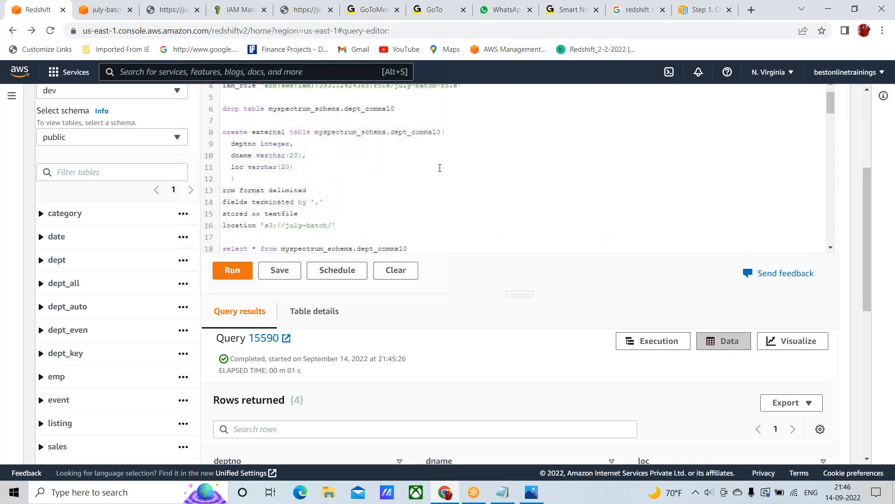
scroll(439, 168, down, 3)
scroll(440, 167, down, 2)
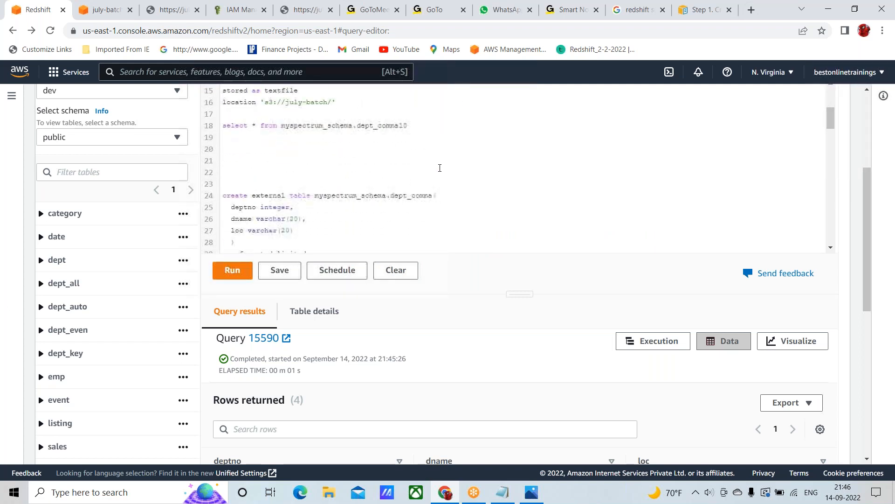
click(530, 496)
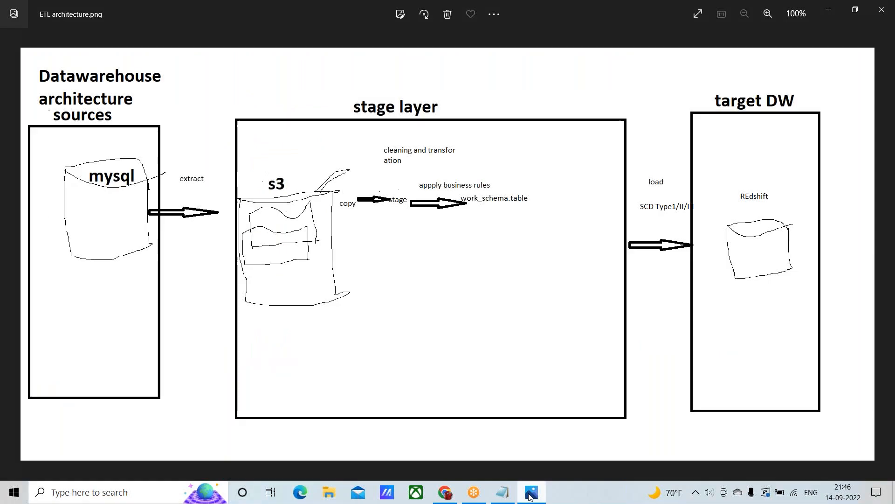